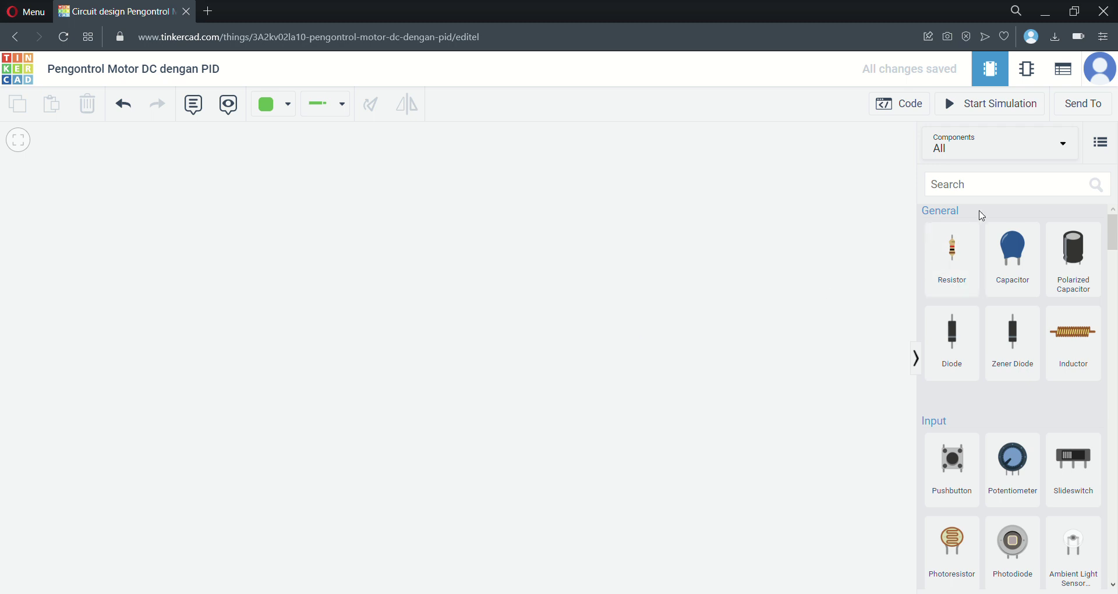
# - Find the Arduino Uno R3 in the component library and place it on the empty workplane
pyautogui.click(1000, 187)
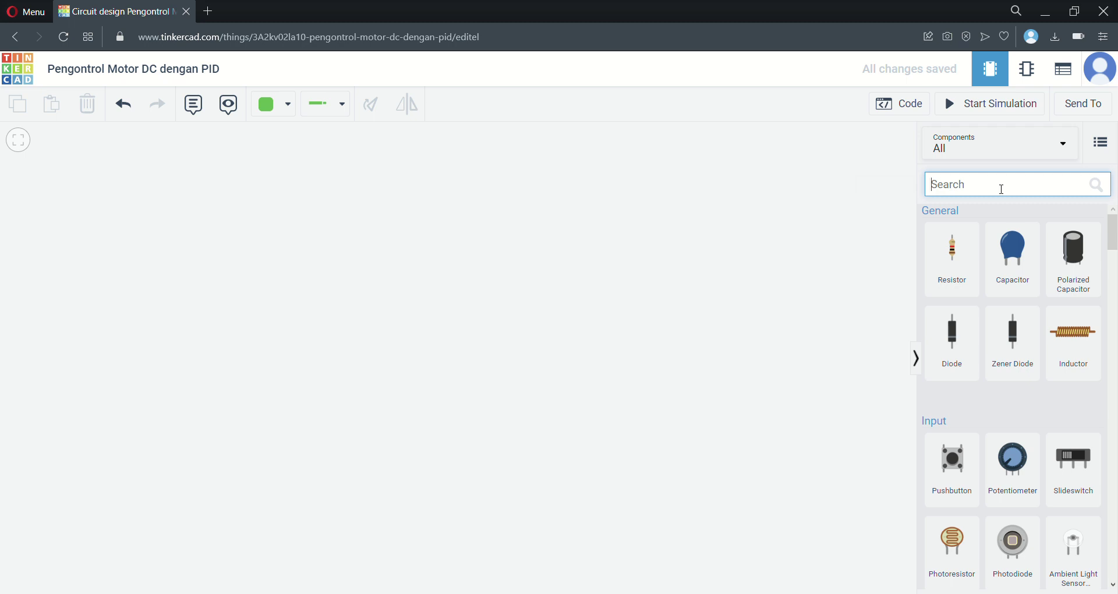
pyautogui.write('ard')
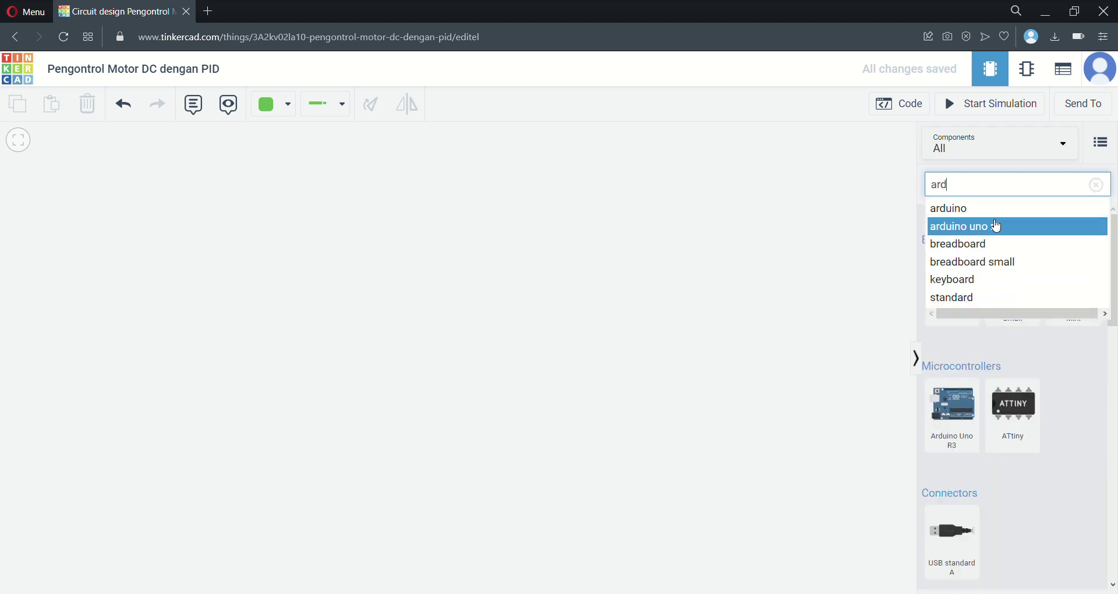
pyautogui.click(992, 232)
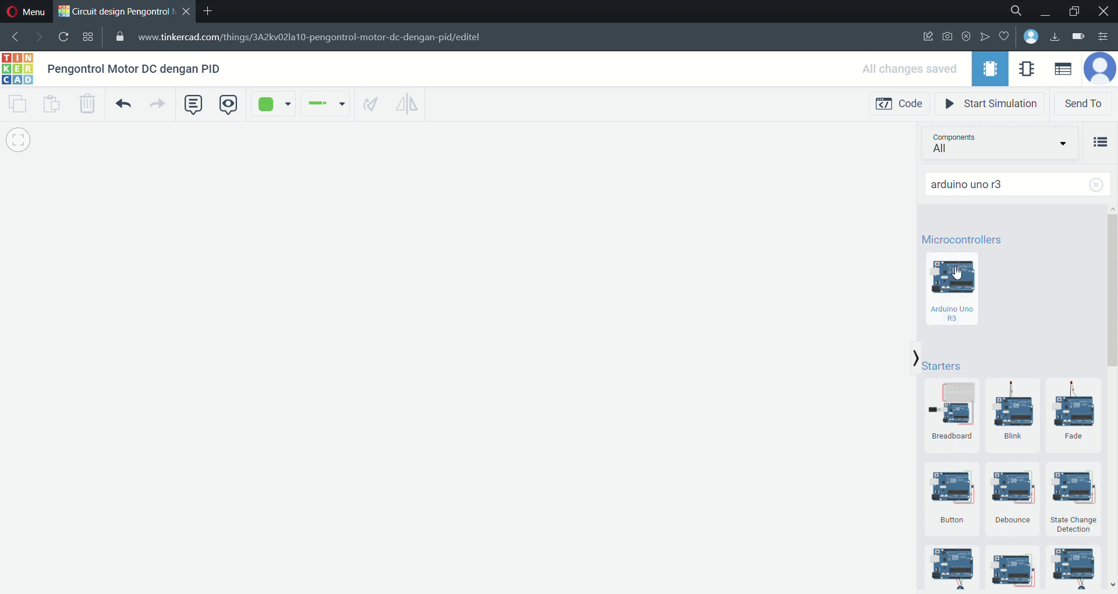
pyautogui.moveTo(958, 273); pyautogui.dragTo(399, 375)
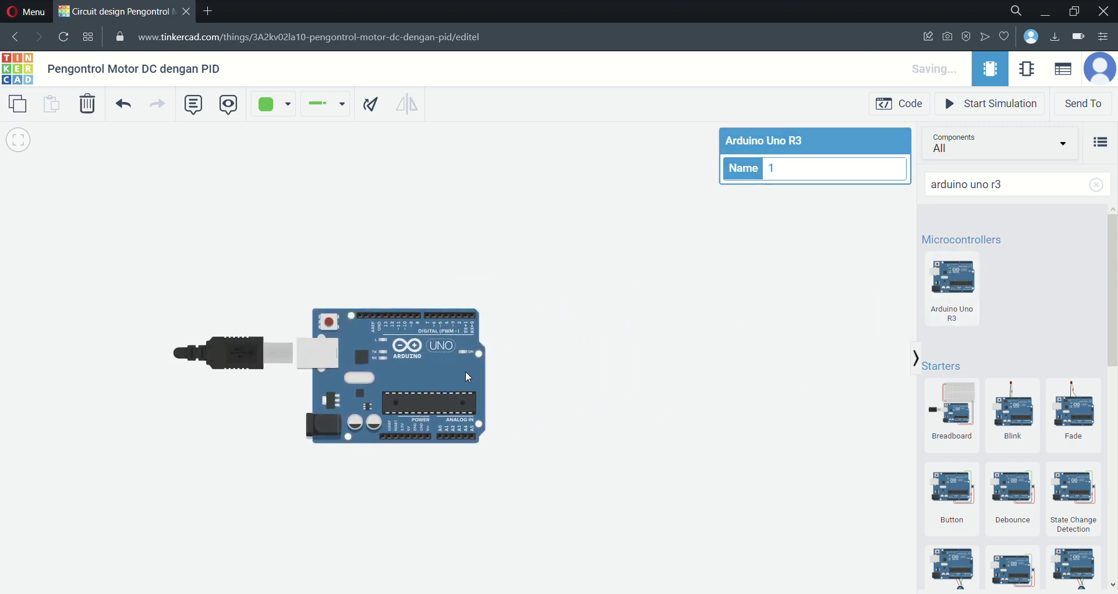
# - Find the Breadboard Small in the component library and place it above the Arduino Uno
pyautogui.click(1096, 185)
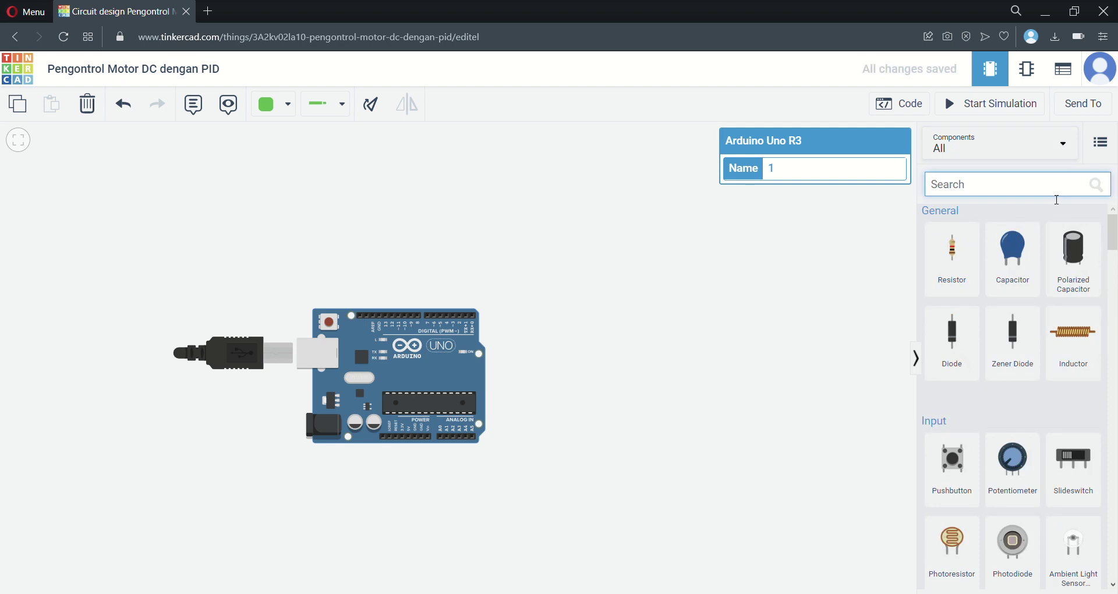
pyautogui.write('bre')
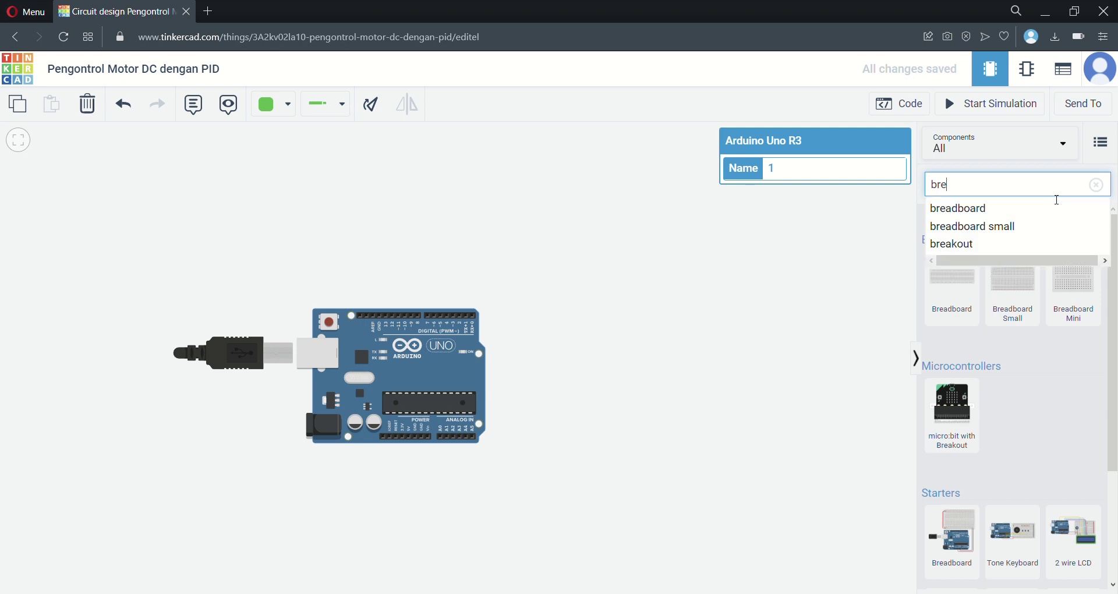
pyautogui.click(1042, 226)
pyautogui.moveTo(964, 278); pyautogui.dragTo(456, 225)
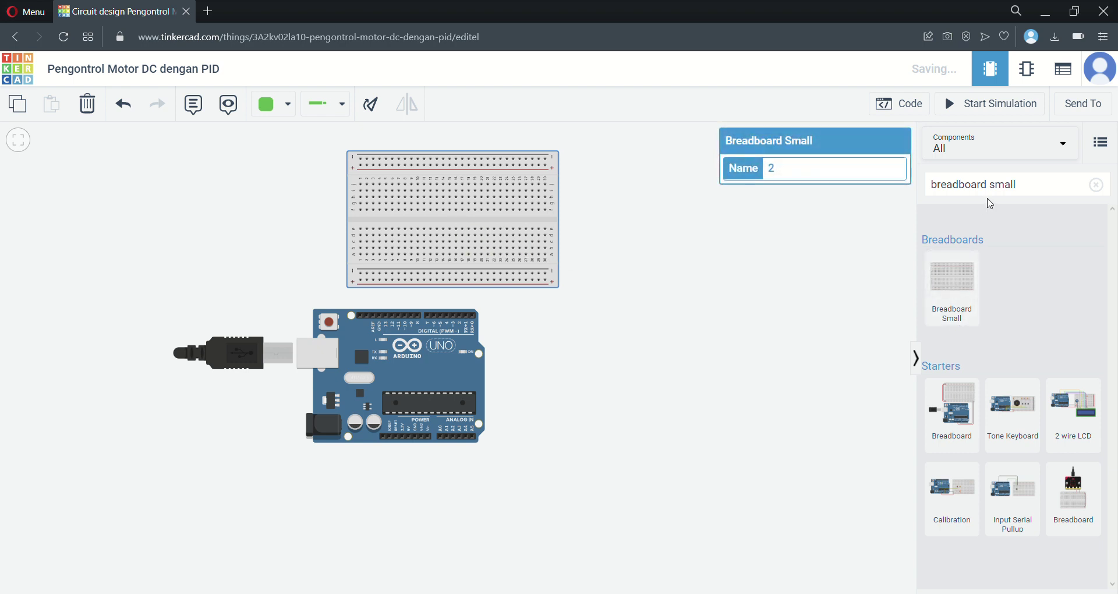
# - Search the component library for the power supply and place it beside the breadboard and Arduino
pyautogui.click(1095, 185)
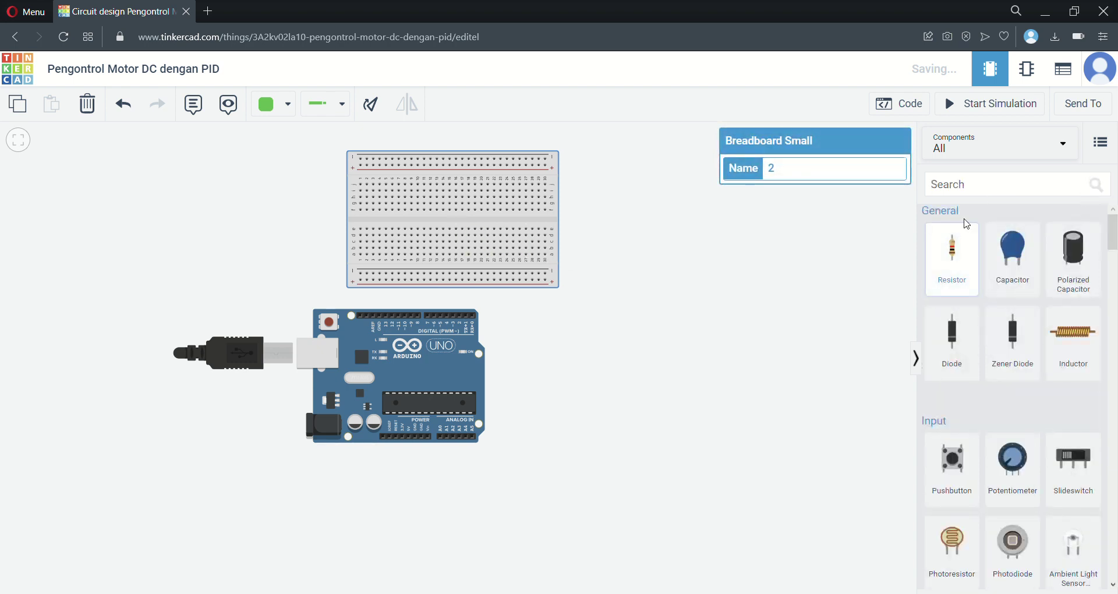
pyautogui.click(982, 195)
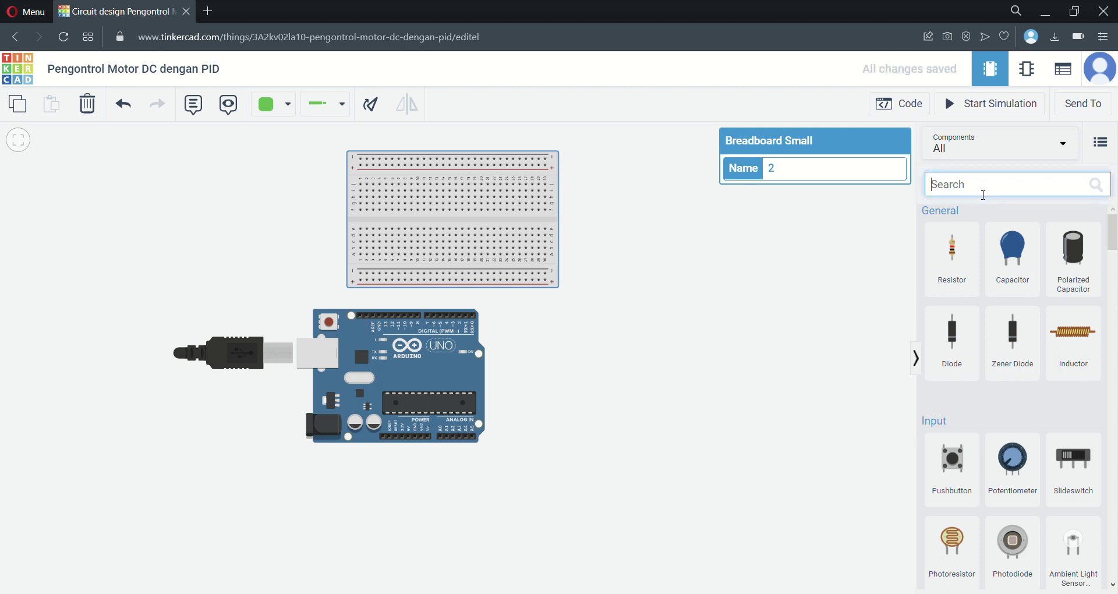
pyautogui.write('power')
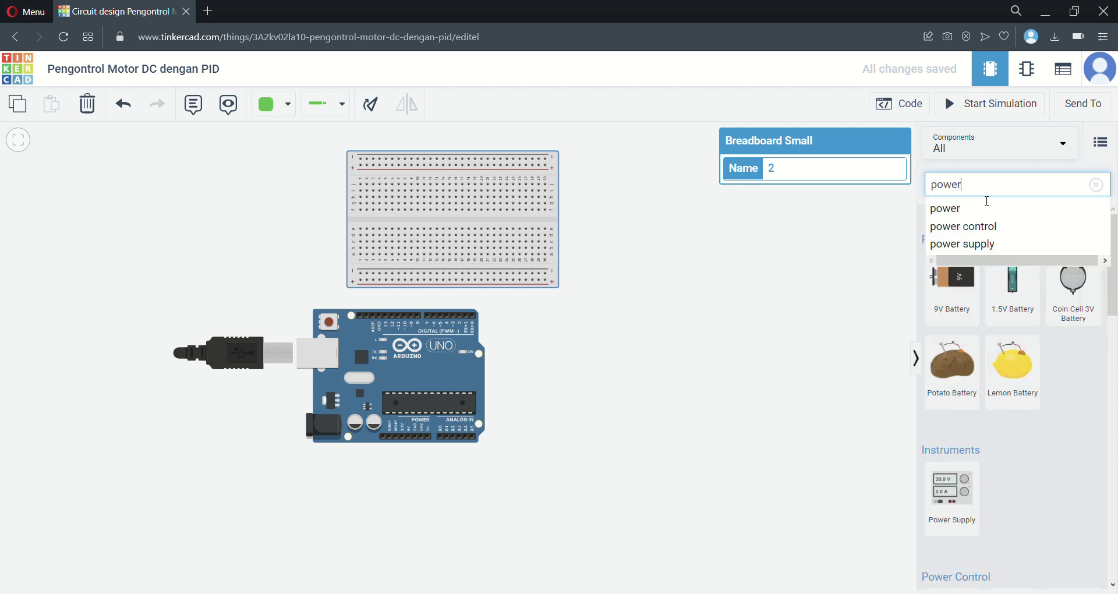
pyautogui.click(963, 244)
pyautogui.click(961, 285)
pyautogui.moveTo(962, 286); pyautogui.dragTo(690, 336)
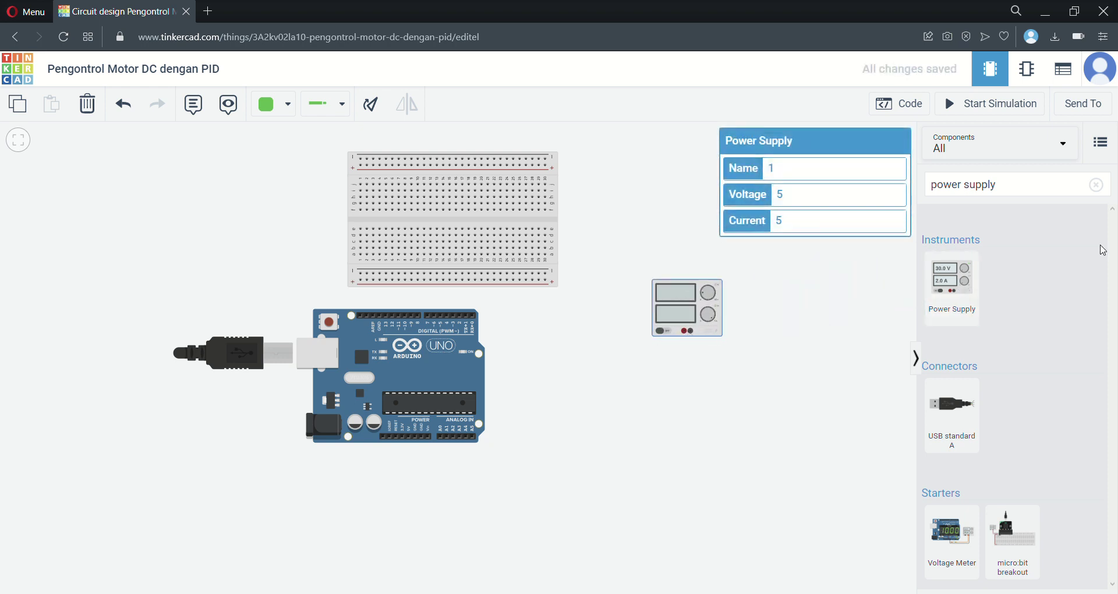
# - Search for DC motors and place the black DC Motor with encoder above and to the right of the power supply
pyautogui.click(1096, 185)
pyautogui.click(1080, 188)
pyautogui.write('motor')
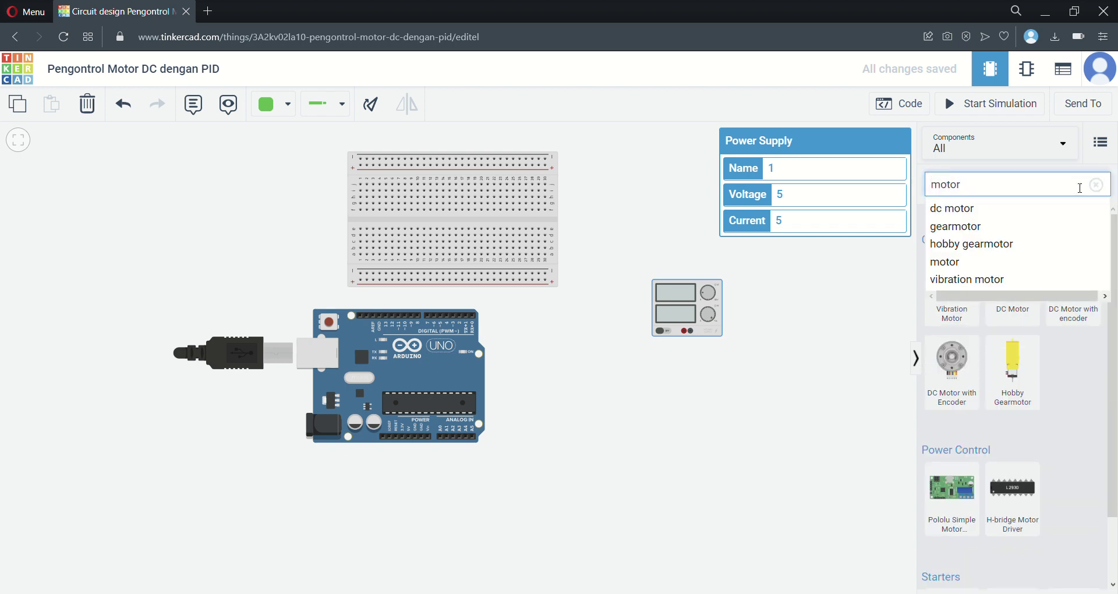
pyautogui.click(1050, 215)
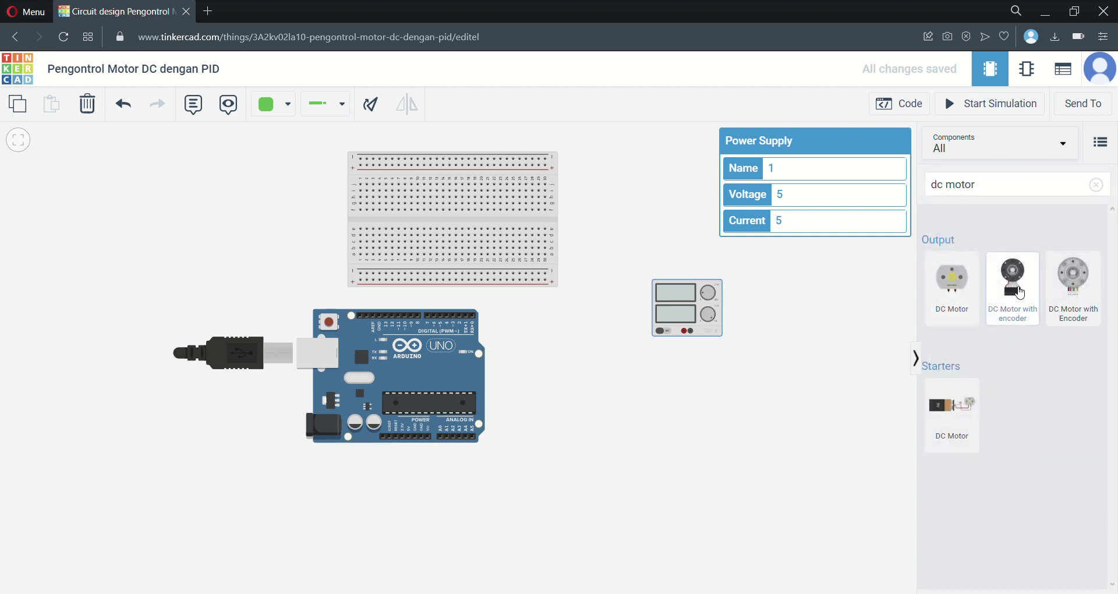
pyautogui.moveTo(1024, 292); pyautogui.dragTo(771, 252)
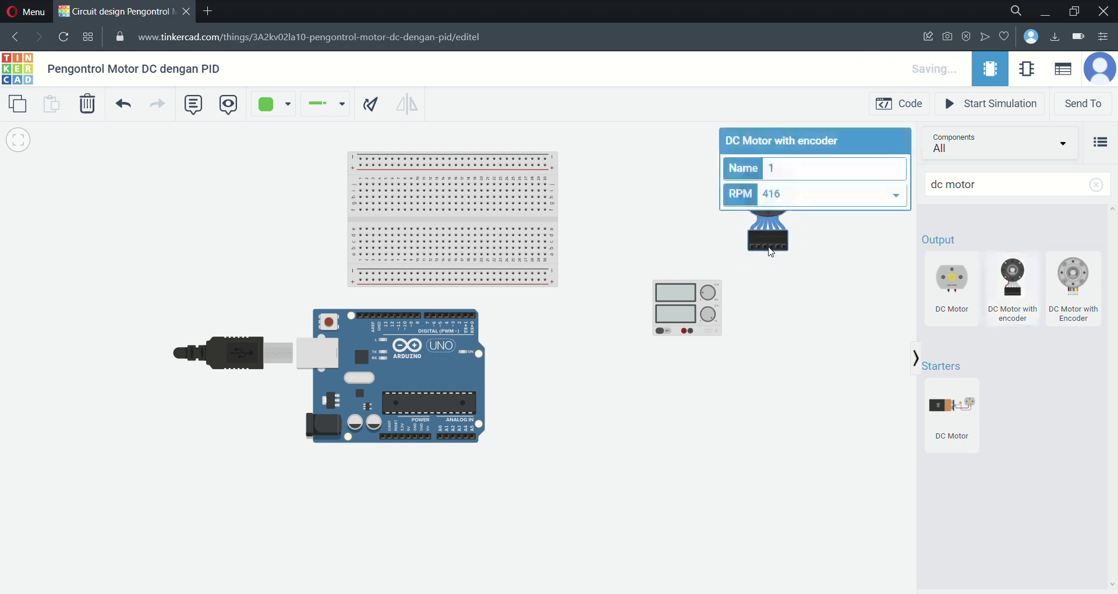
pyautogui.click(814, 312)
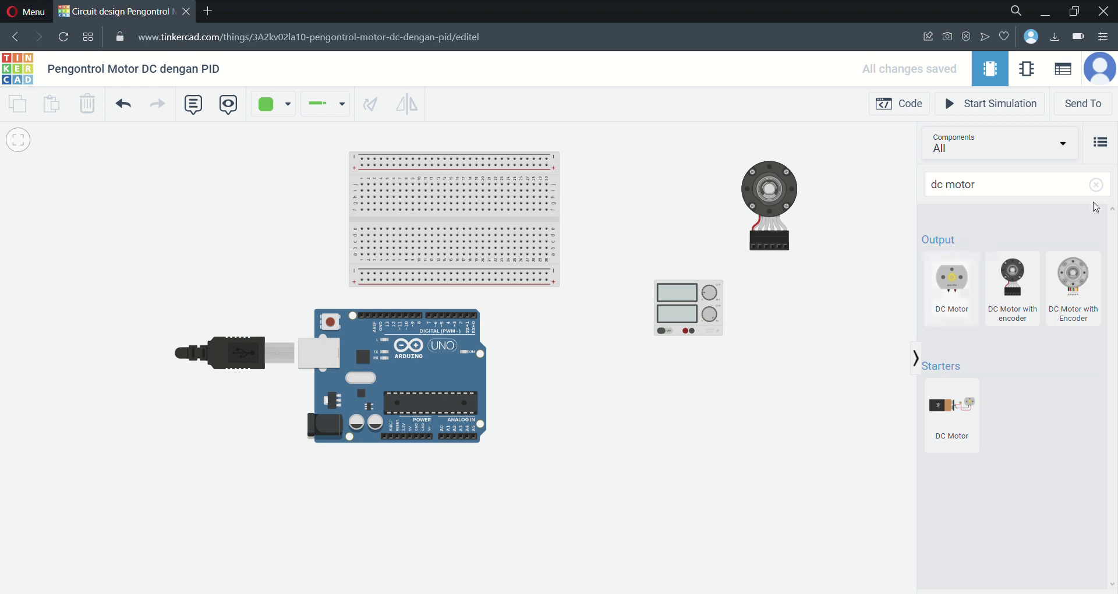
# - Search for the potentiometer and place it next to the power supply, below the DC motor
pyautogui.click(1096, 184)
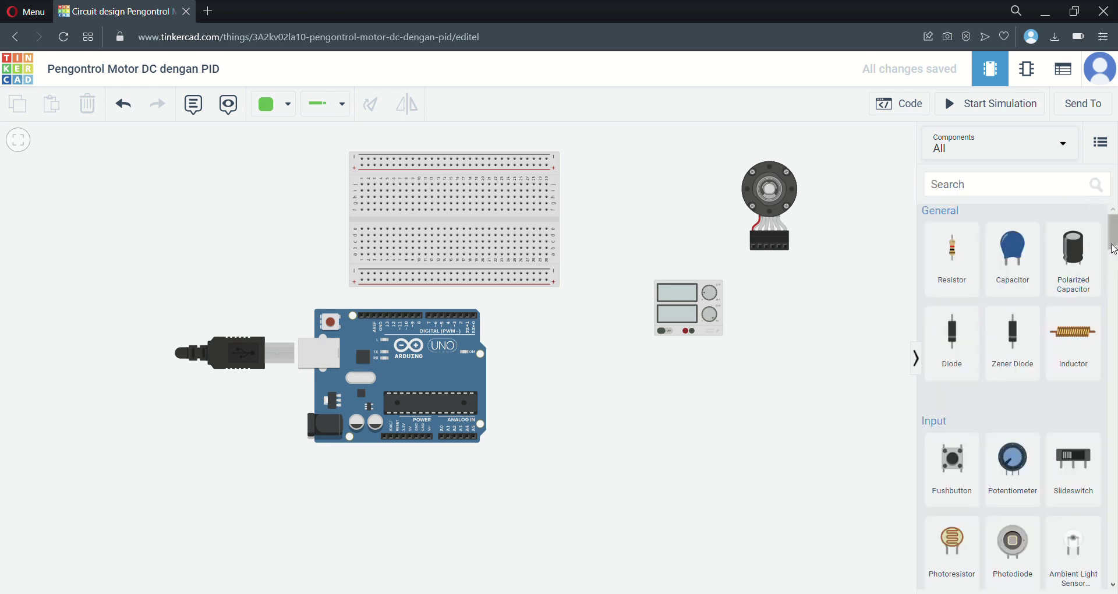
pyautogui.click(1026, 190)
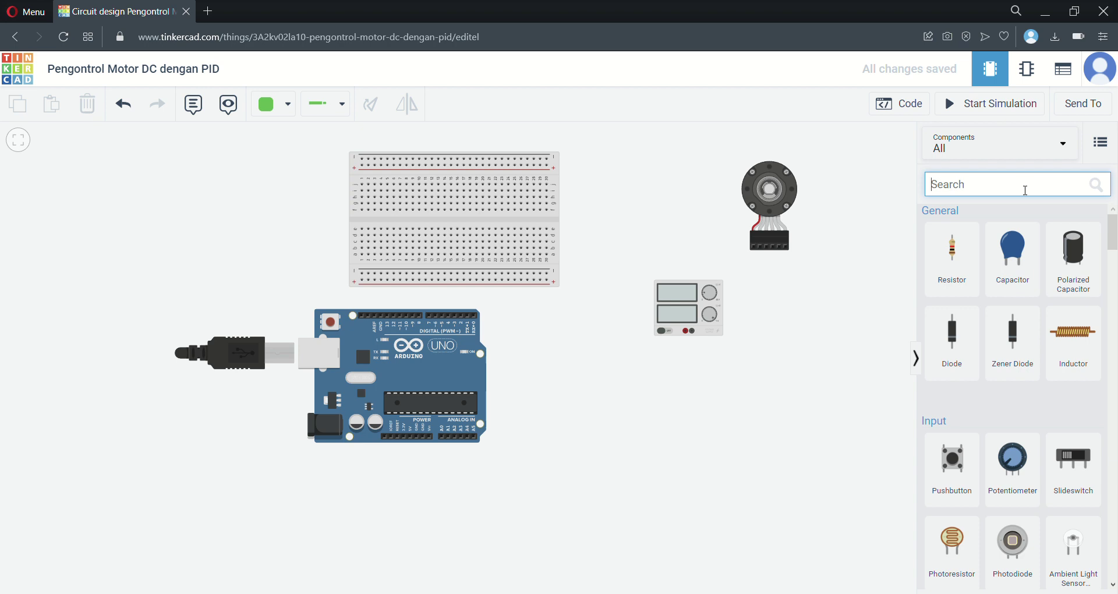
pyautogui.write('potens')
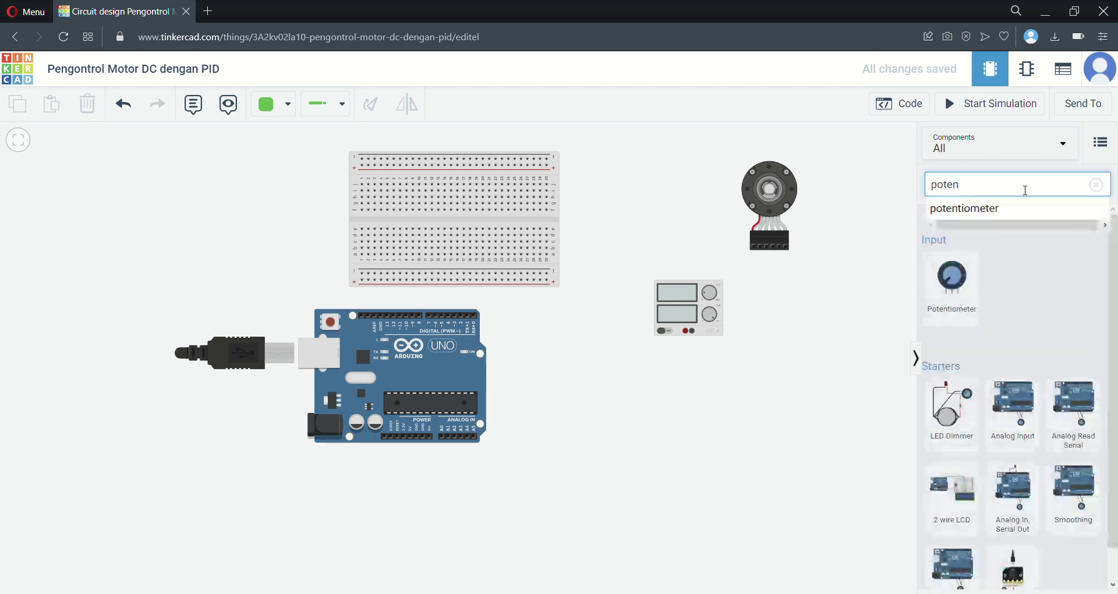
pyautogui.moveTo(963, 291); pyautogui.dragTo(790, 324)
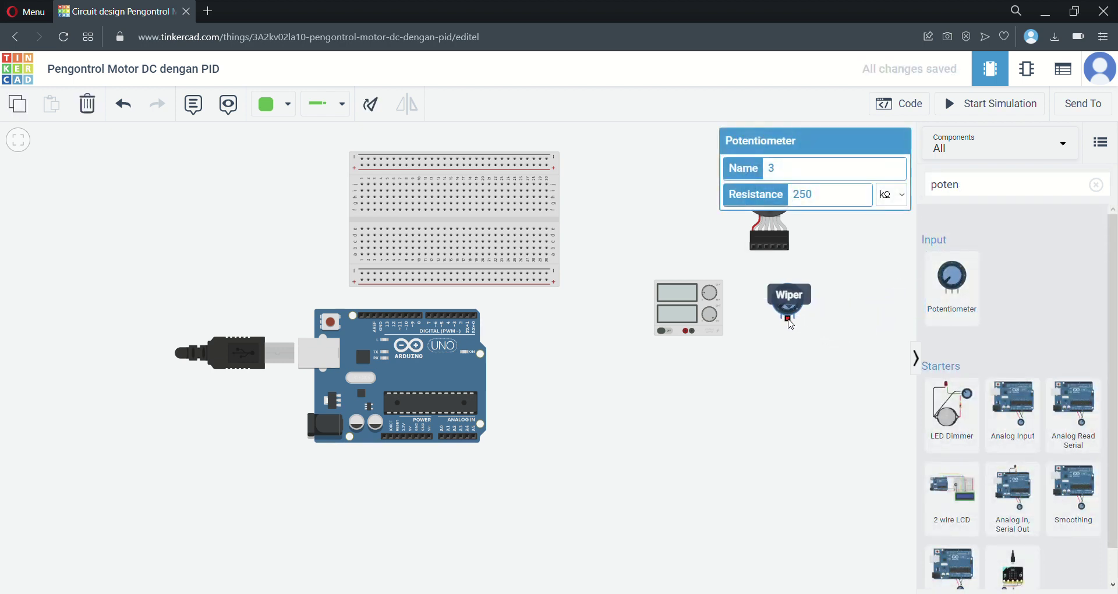
pyautogui.click(809, 354)
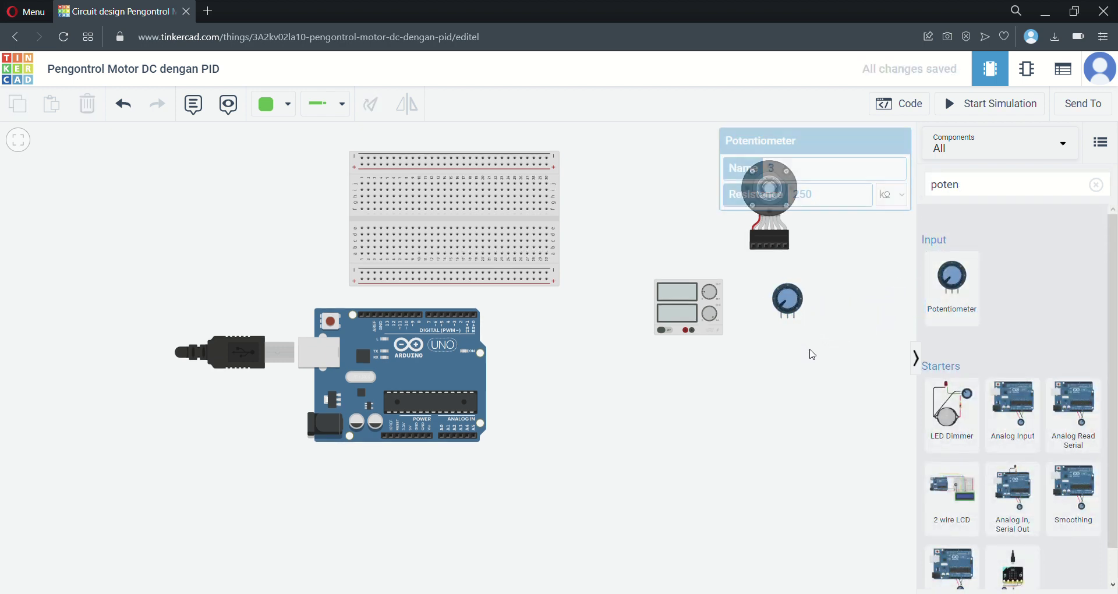
# - Add the L293D H-bridge Motor Driver from the component library between the breadboard and the DC motor
pyautogui.click(1096, 186)
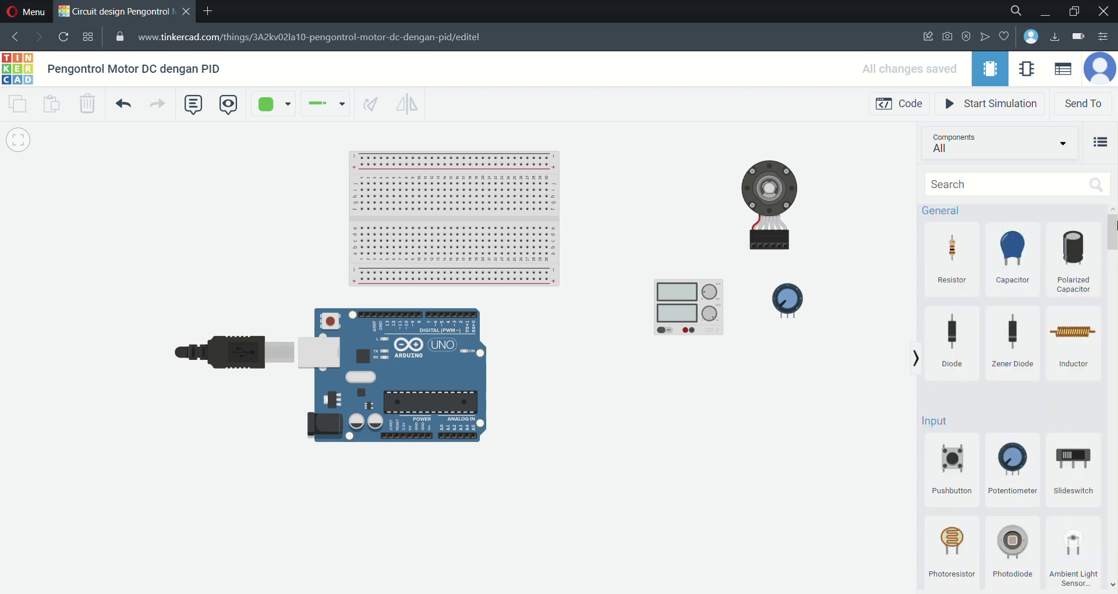
pyautogui.moveTo(1114, 226); pyautogui.dragTo(1115, 490)
pyautogui.moveTo(952, 475); pyautogui.dragTo(656, 355)
pyautogui.moveTo(500, 291); pyautogui.dragTo(655, 236)
pyautogui.click(734, 382)
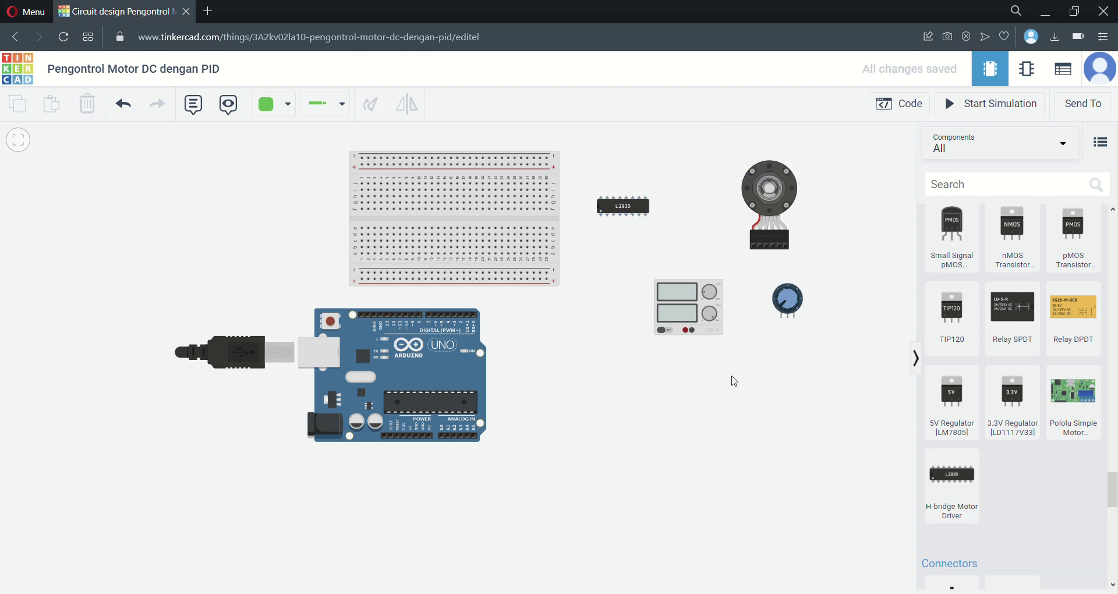
# - Seat the L293D motor driver across the breadboard's centre gap, with its pins in columns 16 to 23
pyautogui.moveTo(592, 262); pyautogui.dragTo(592, 363)
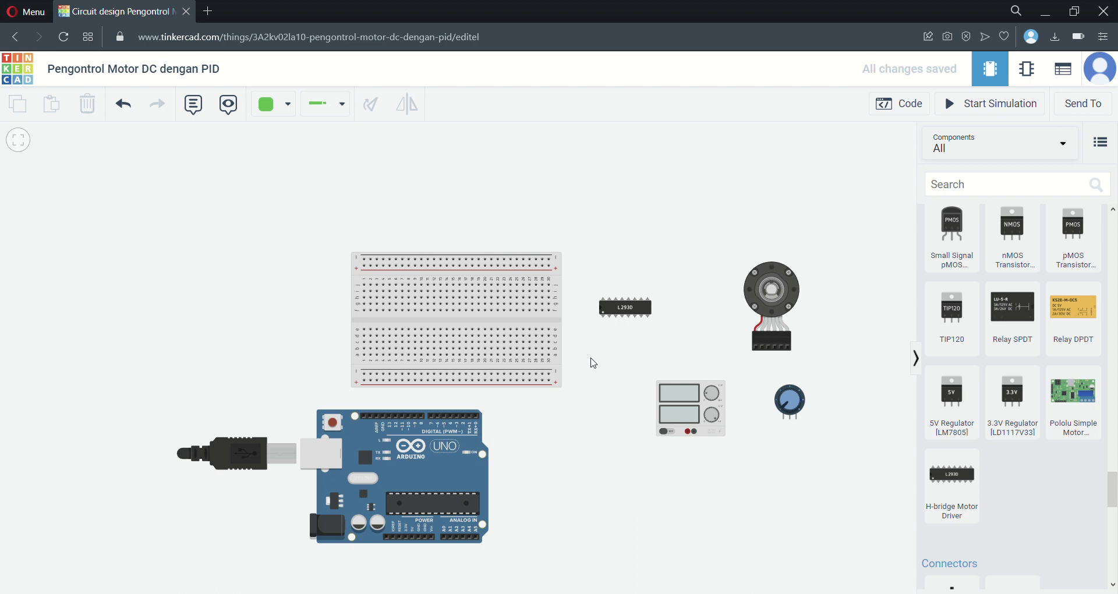
pyautogui.scroll(3, 576, 310)
pyautogui.moveTo(585, 340); pyautogui.dragTo(711, 344)
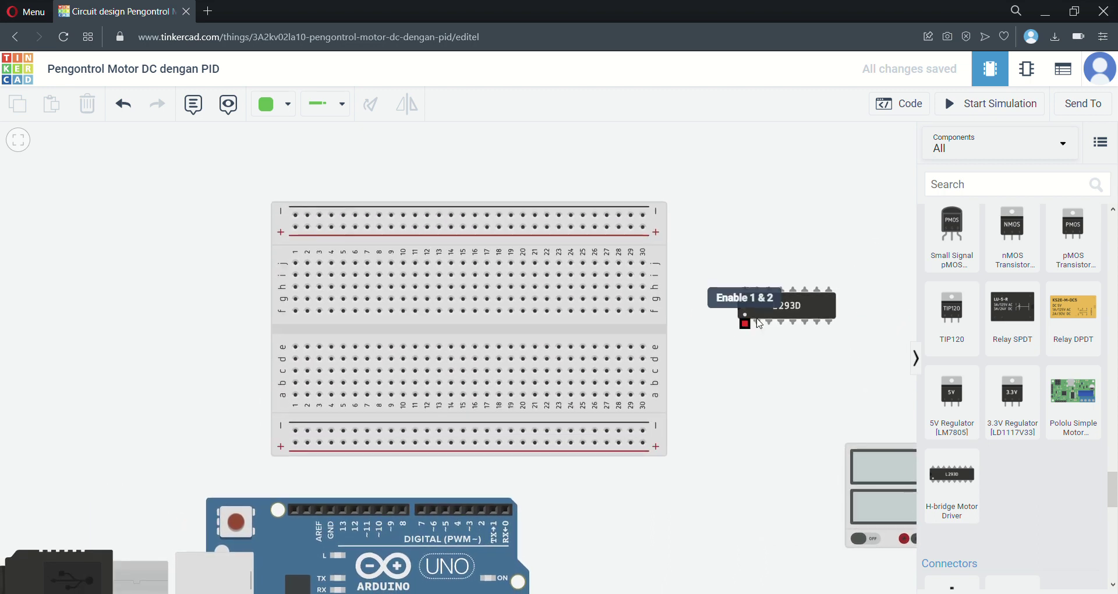
pyautogui.click(777, 311)
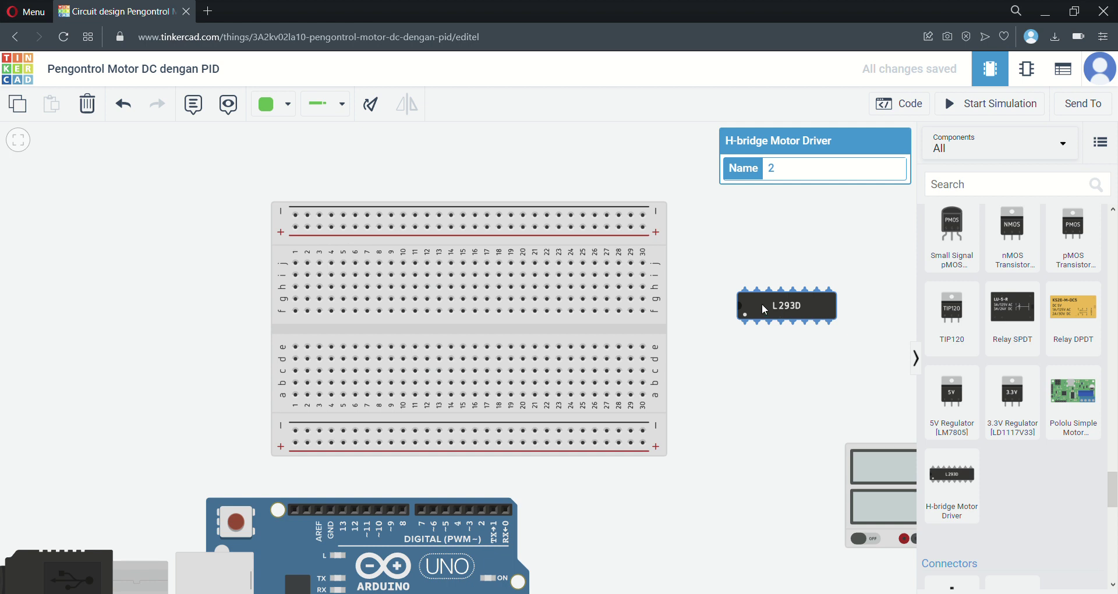
pyautogui.moveTo(788, 313); pyautogui.dragTo(522, 330)
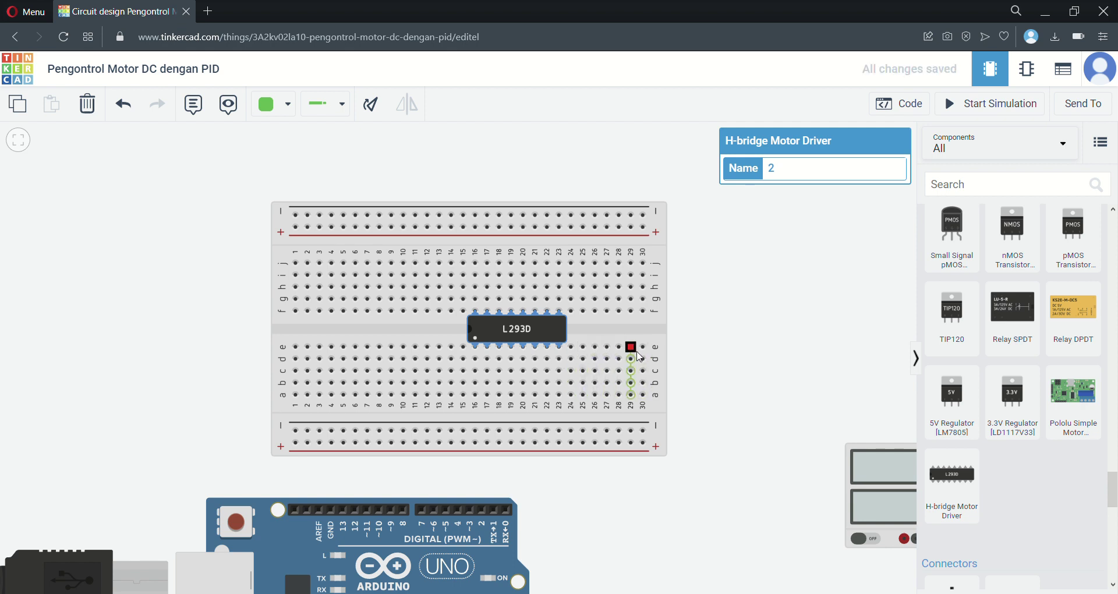
pyautogui.click(736, 358)
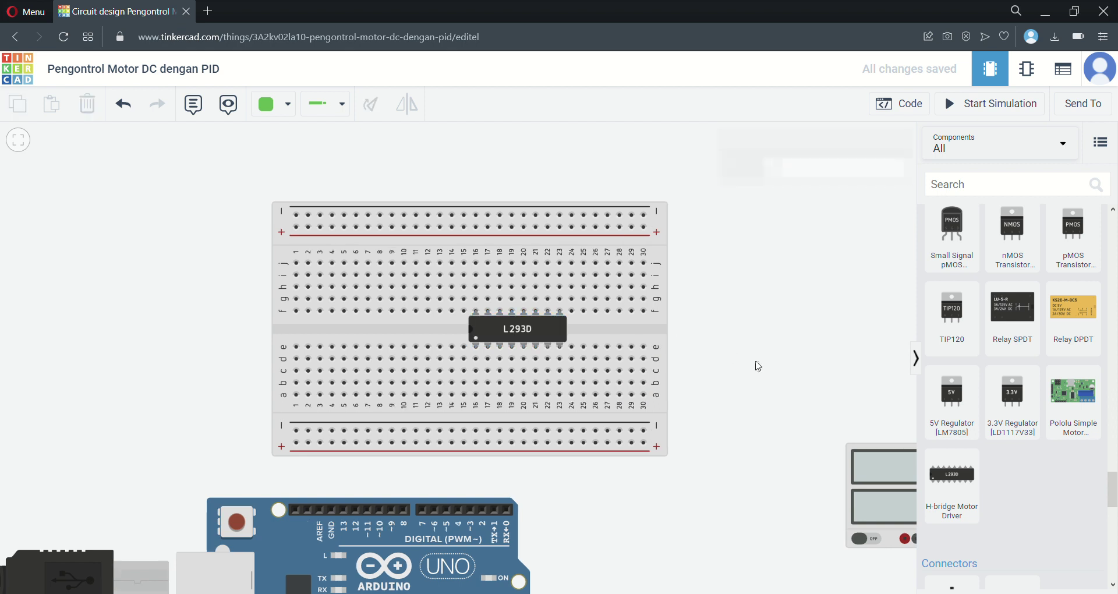
# - Move the power supply to the open area above the breadboard
pyautogui.scroll(-3, 748, 337)
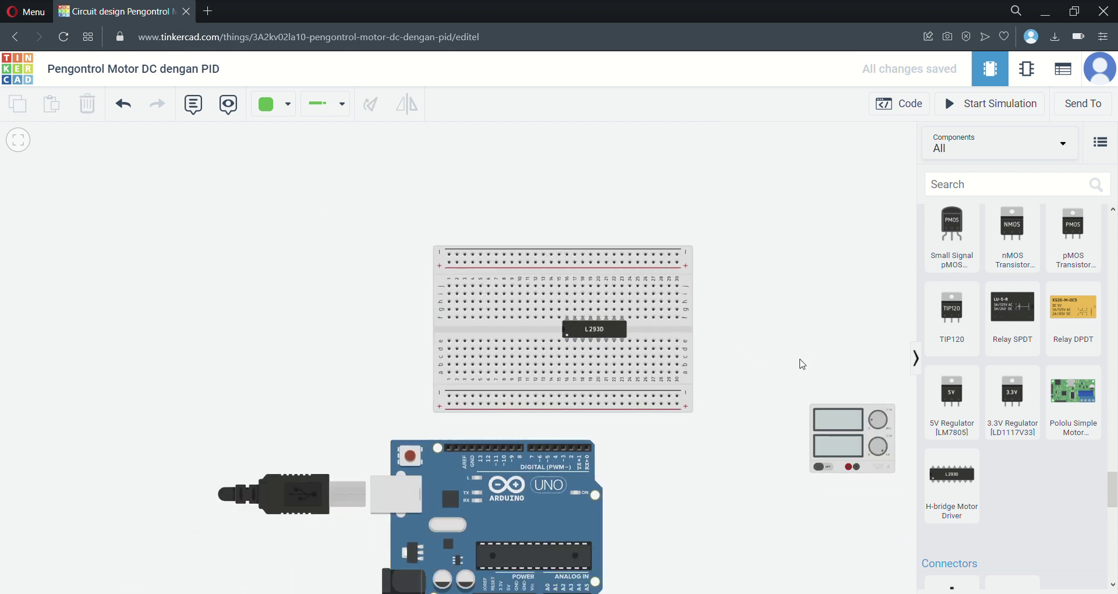
pyautogui.click(839, 427)
pyautogui.moveTo(839, 426); pyautogui.dragTo(452, 170)
# - Shift the Arduino Uno to the right below the breadboard, and align the breadboard's left edge with the power supply
pyautogui.moveTo(696, 390); pyautogui.dragTo(507, 366)
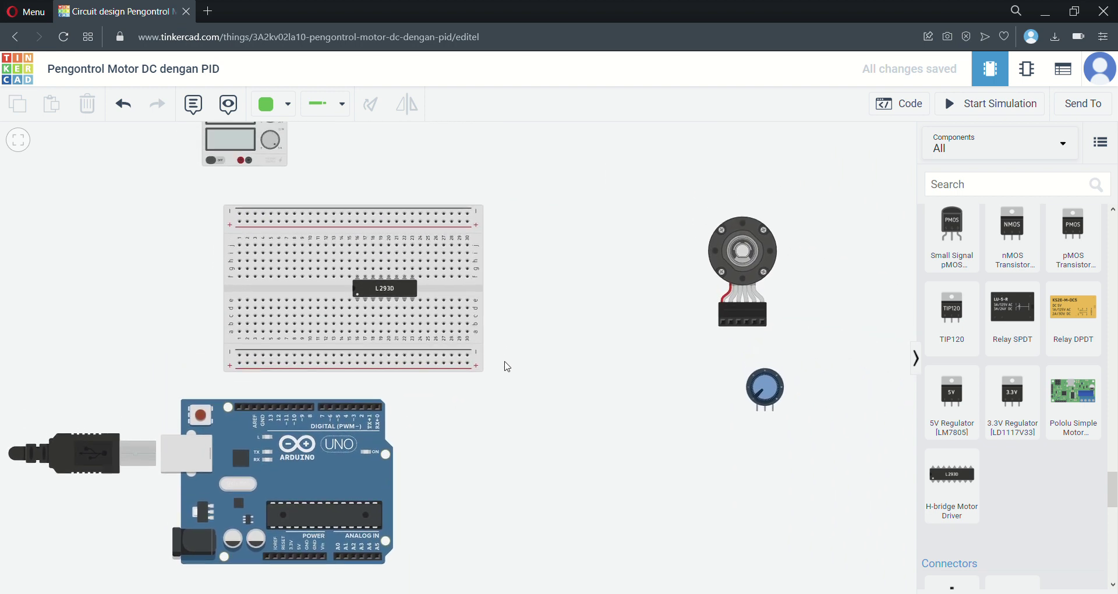
pyautogui.scroll(-3, 439, 399)
pyautogui.scroll(3, 448, 424)
pyautogui.scroll(-3, 437, 419)
pyautogui.scroll(2, 428, 420)
pyautogui.scroll(-1, 428, 420)
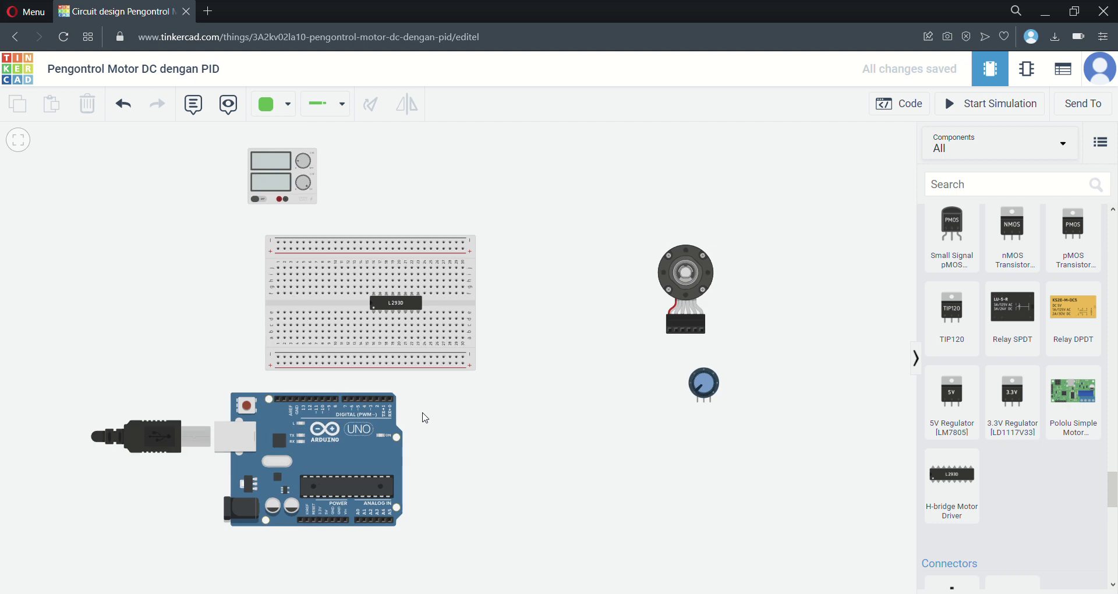
pyautogui.click(333, 445)
pyautogui.moveTo(334, 446); pyautogui.dragTo(485, 471)
pyautogui.click(436, 338)
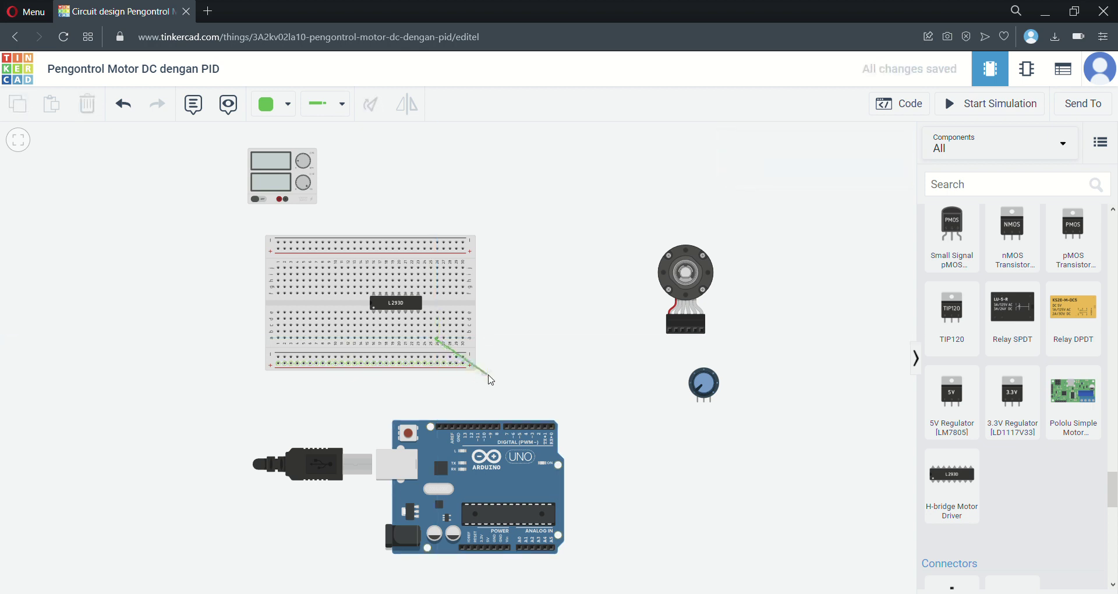
pyautogui.press('Escape')
pyautogui.click(460, 269)
pyautogui.moveTo(460, 269); pyautogui.dragTo(442, 276)
# - Move the DC motor with encoder up and slightly left, and nudge the potentiometer left beneath it
pyautogui.moveTo(684, 276); pyautogui.dragTo(658, 213)
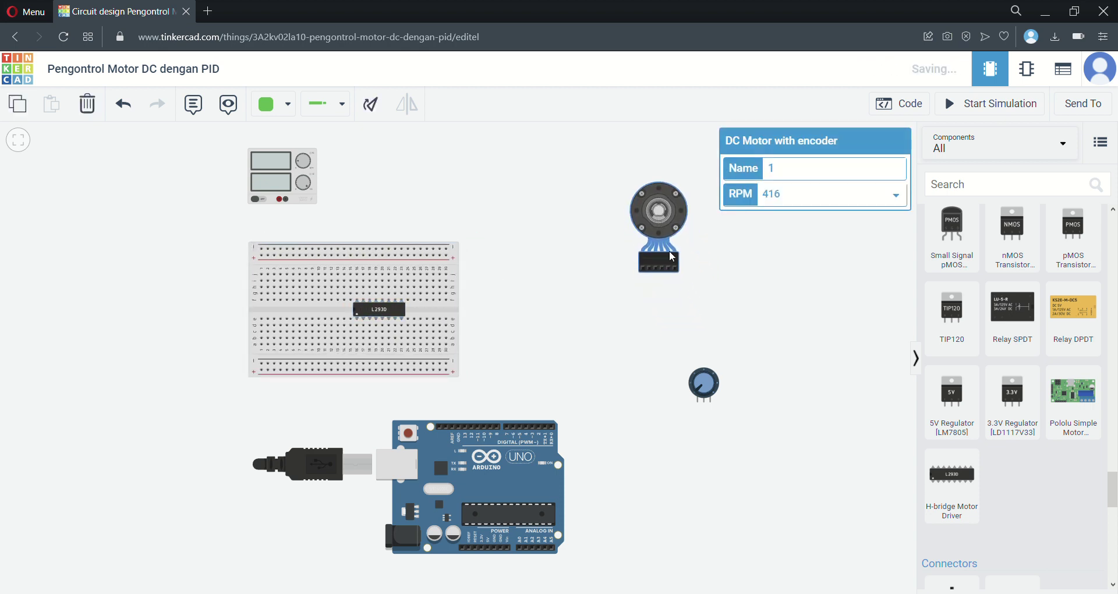
pyautogui.click(691, 389)
pyautogui.moveTo(691, 390); pyautogui.dragTo(688, 392)
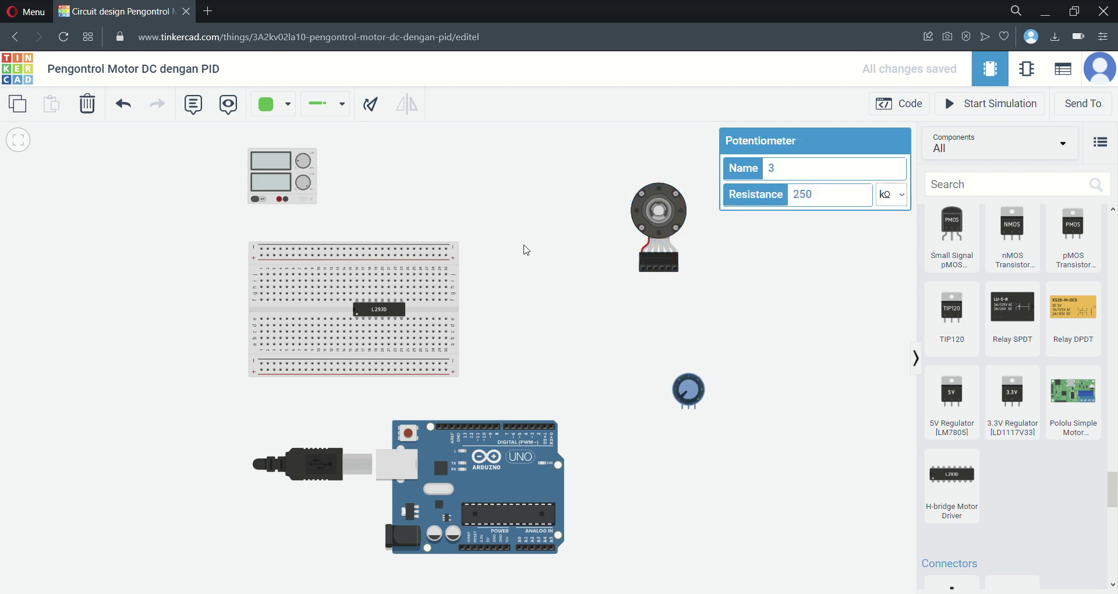
# - Shift the power supply slightly left above the breadboard so that it extends past the breadboard's left edge
pyautogui.scroll(1, 460, 227)
pyautogui.moveTo(436, 221); pyautogui.dragTo(582, 287)
pyautogui.scroll(3, 506, 259)
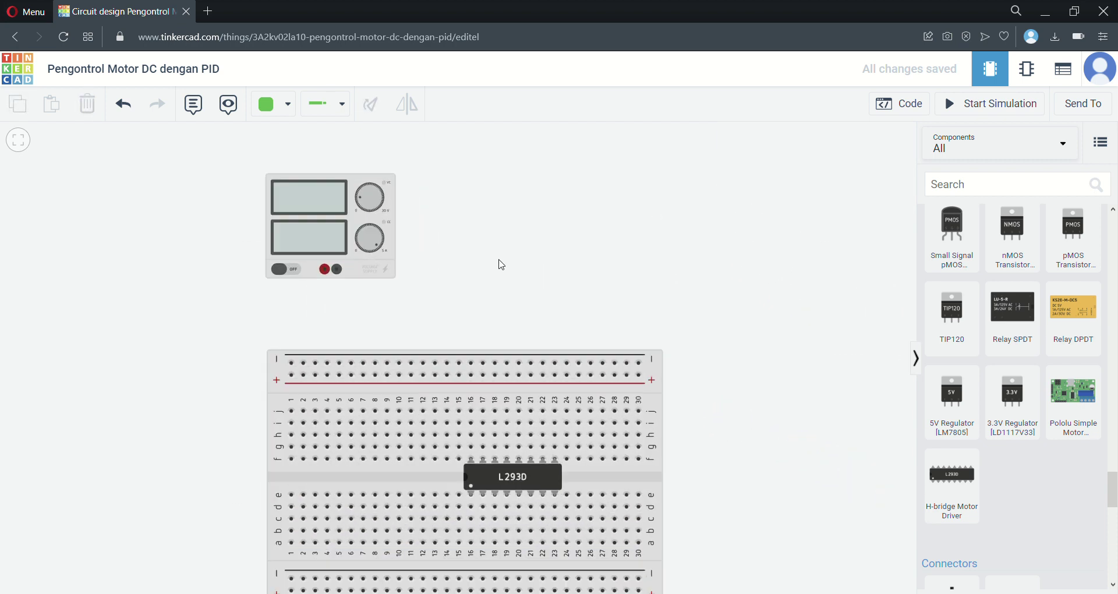
pyautogui.moveTo(340, 239)
pyautogui.mouseDown()
pyautogui.moveTo(327, 249)
pyautogui.moveTo(336, 252)
pyautogui.mouseUp()
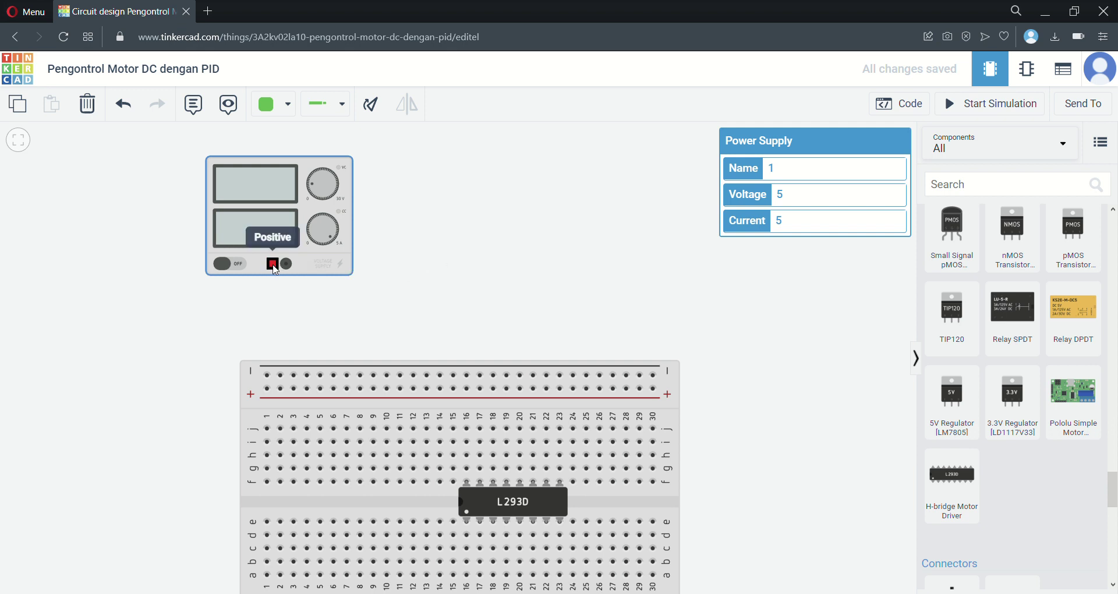
# - Wire the power supply's positive terminal to the breadboard's upper positive rail at column 1 in orange
pyautogui.click(281, 108)
pyautogui.click(301, 201)
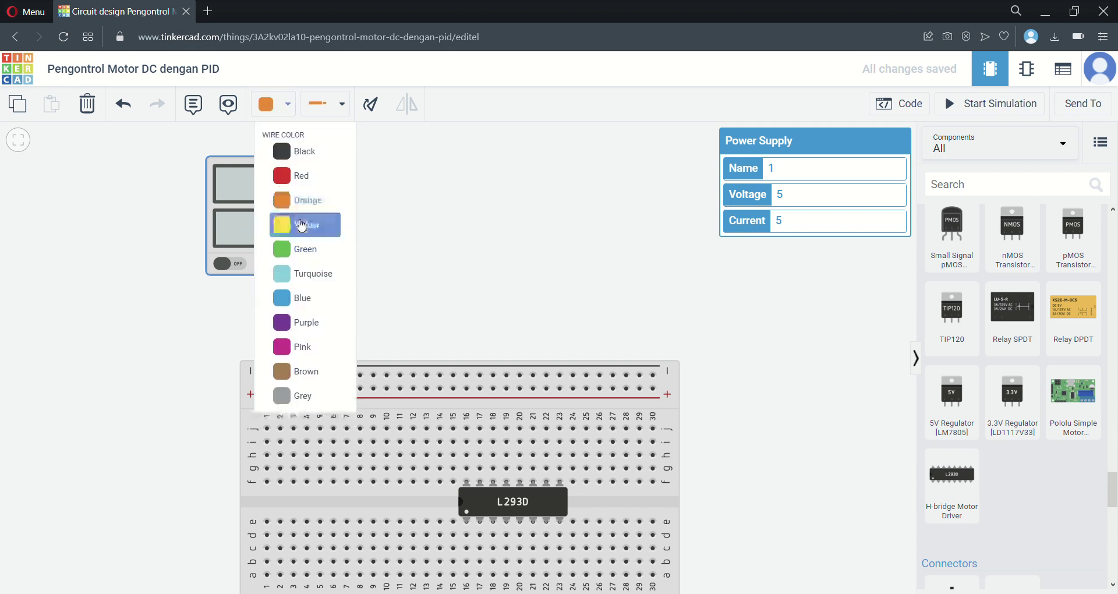
pyautogui.click(273, 263)
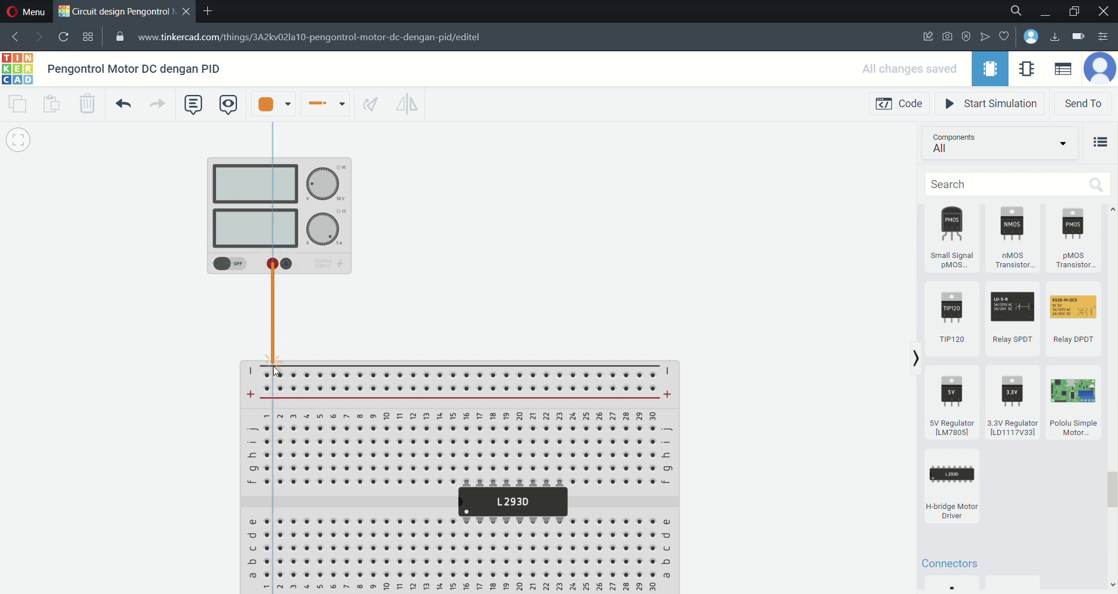
pyautogui.click(267, 388)
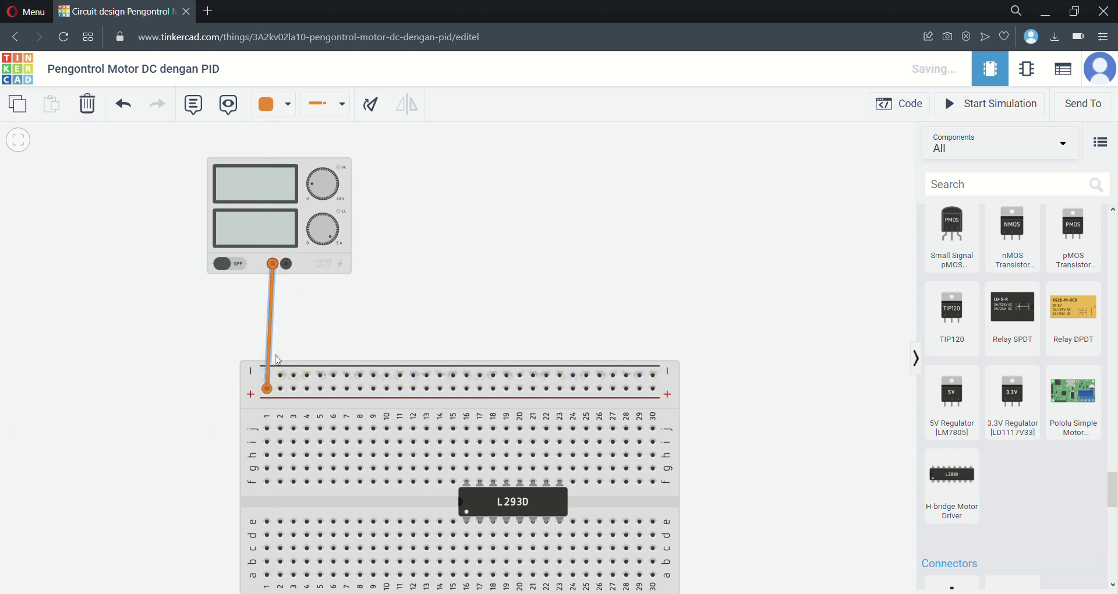
# - Wire the power supply's negative terminal to the breadboard's upper negative rail at column 2 in black
pyautogui.click(279, 104)
pyautogui.click(294, 150)
pyautogui.press('Escape')
pyautogui.click(287, 263)
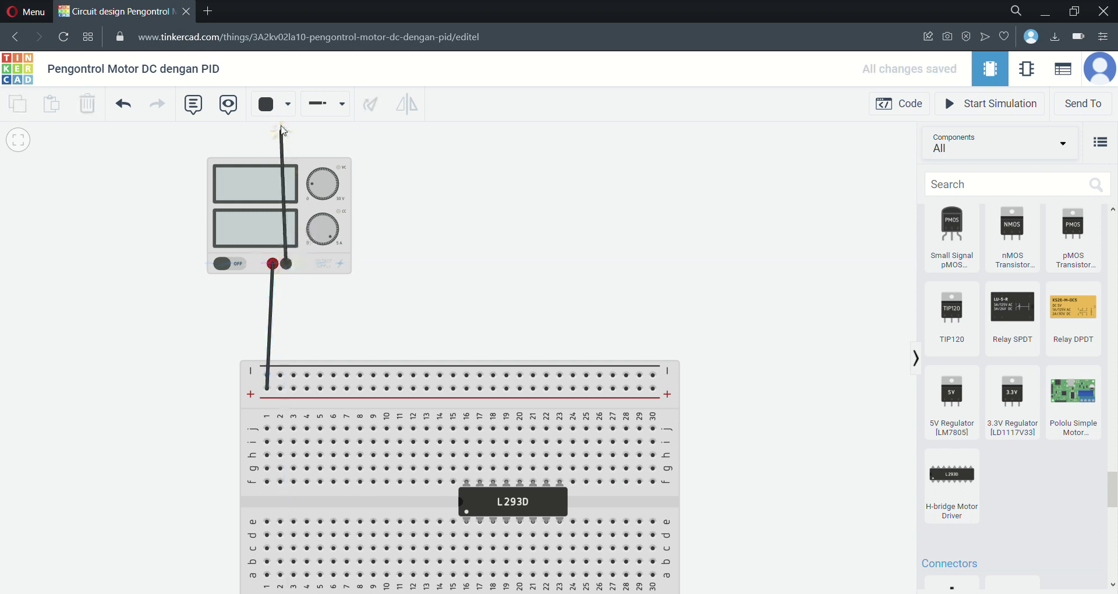
pyautogui.click(280, 376)
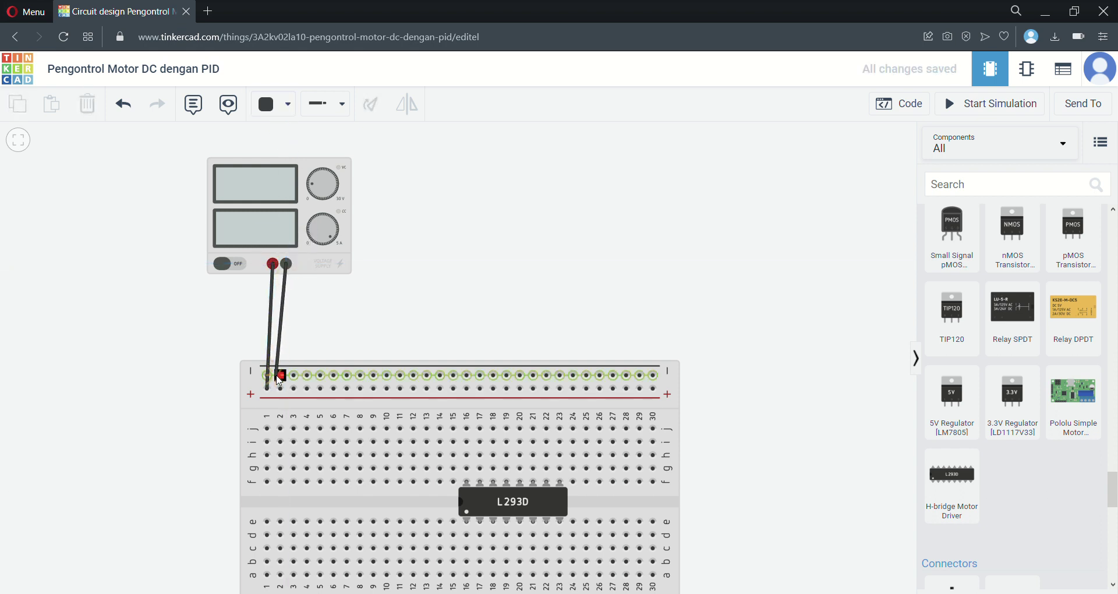
pyautogui.click(279, 376)
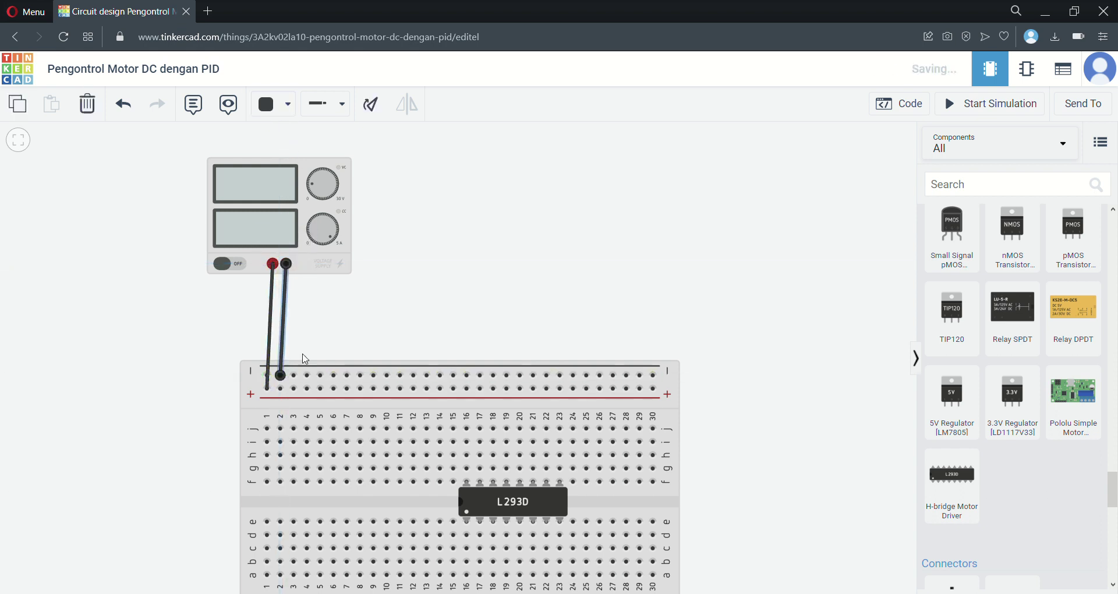
# - Recolour the power supply's positive wire orange, and nudge the supply slightly left so both wires run straight down
pyautogui.click(261, 327)
pyautogui.click(272, 328)
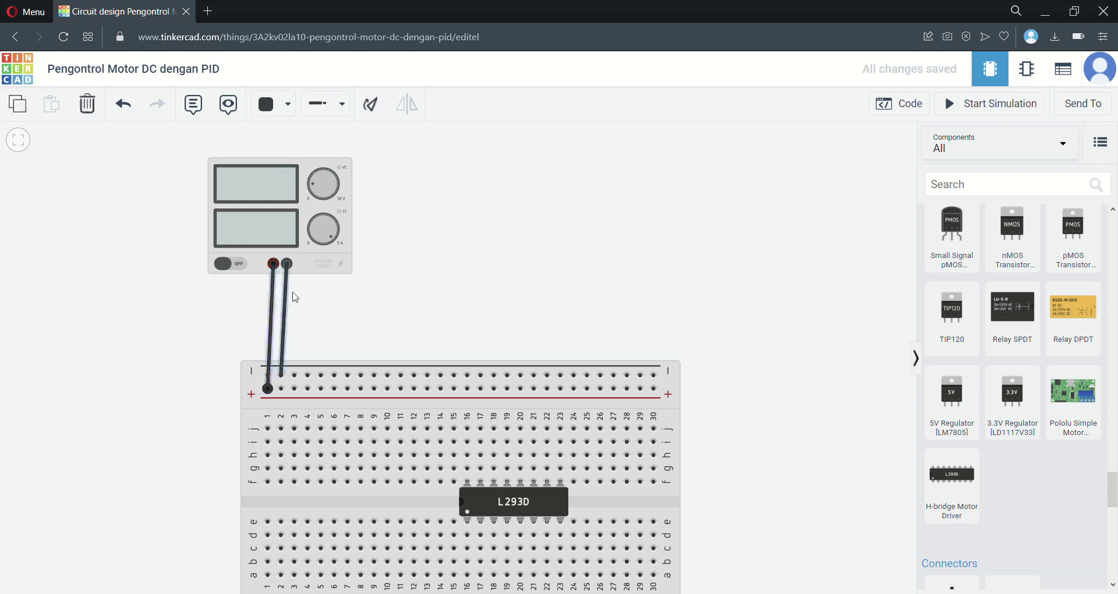
pyautogui.click(273, 104)
pyautogui.click(304, 198)
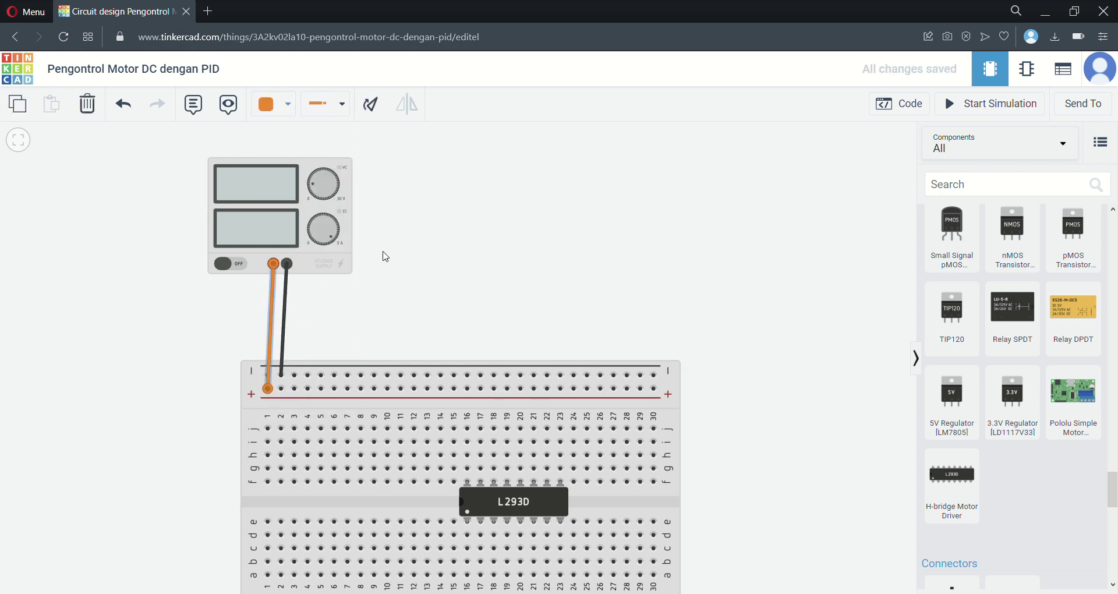
pyautogui.click(333, 224)
pyautogui.moveTo(333, 224); pyautogui.dragTo(332, 223)
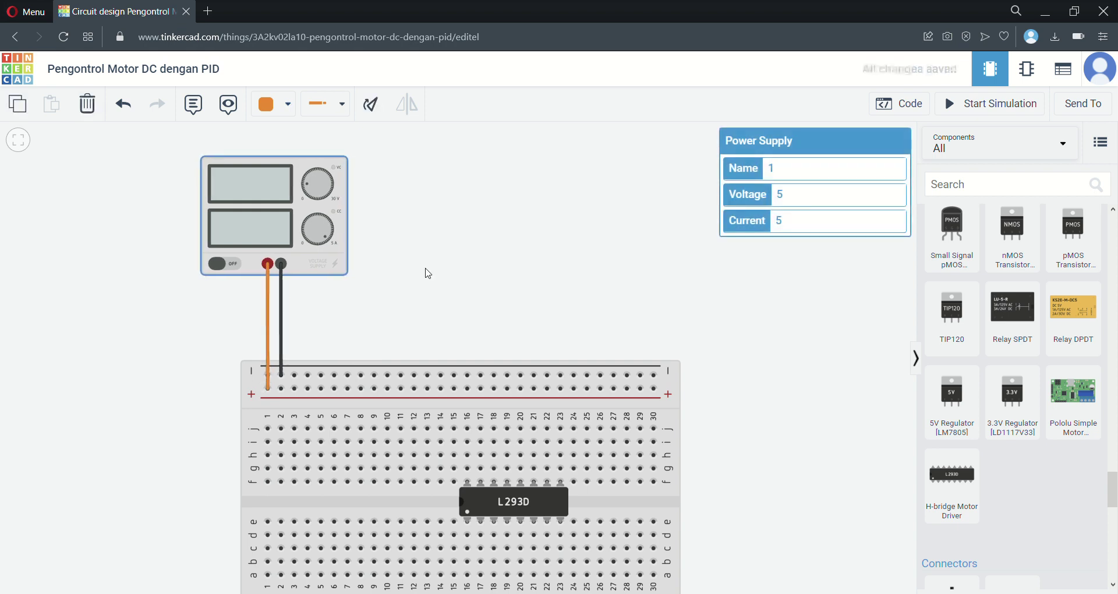
# - Run black wires from the L293D's upper ground pins at columns 19 and 20 to the upper negative rail
pyautogui.moveTo(514, 309); pyautogui.dragTo(464, 193)
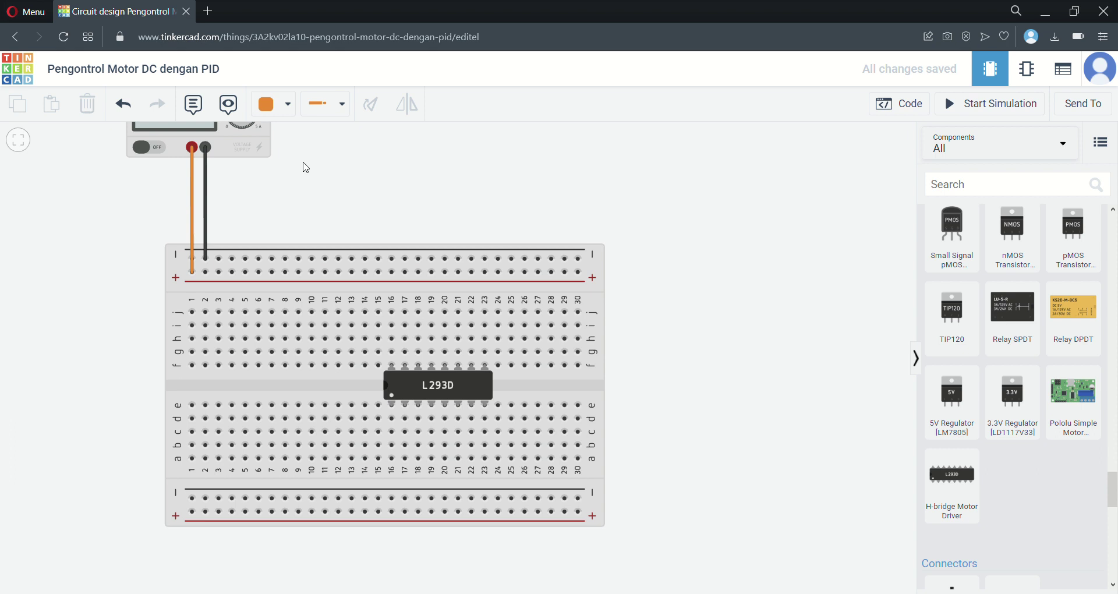
pyautogui.click(288, 105)
pyautogui.click(291, 153)
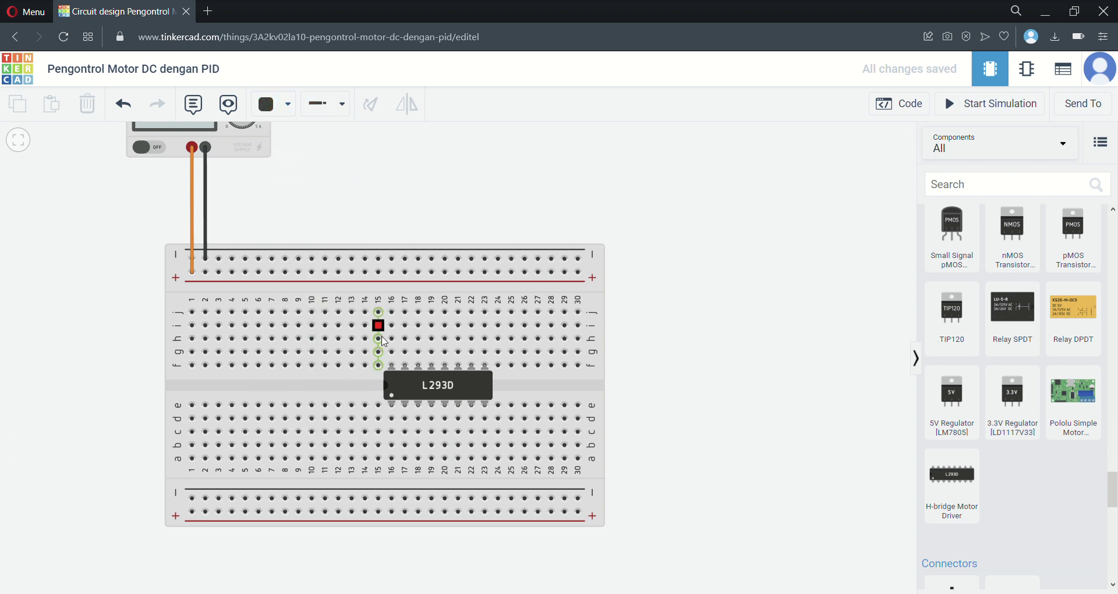
pyautogui.click(425, 368)
pyautogui.click(432, 258)
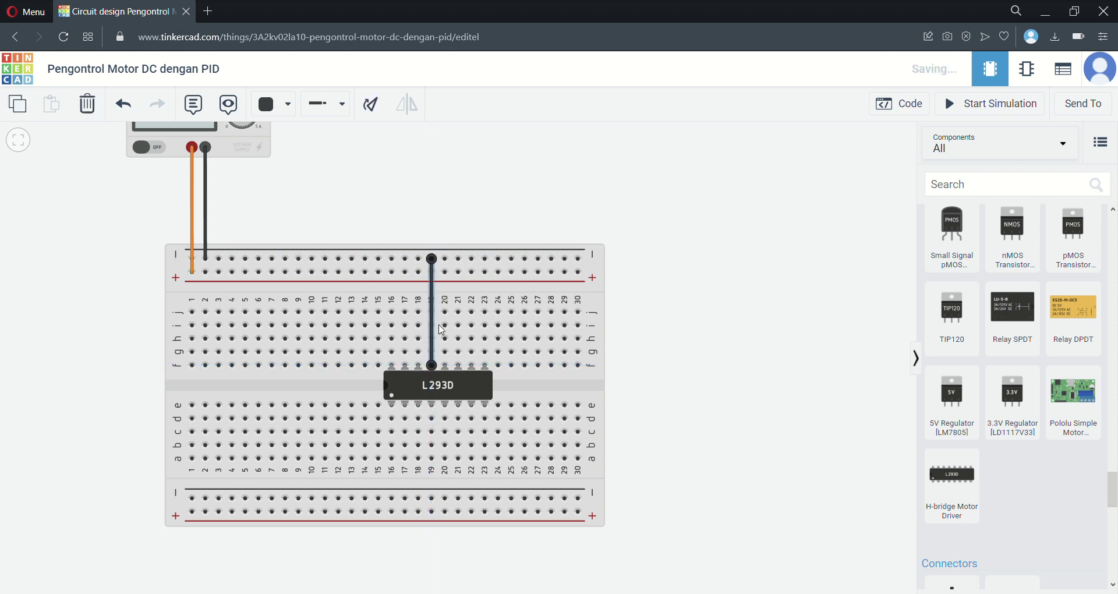
pyautogui.click(445, 366)
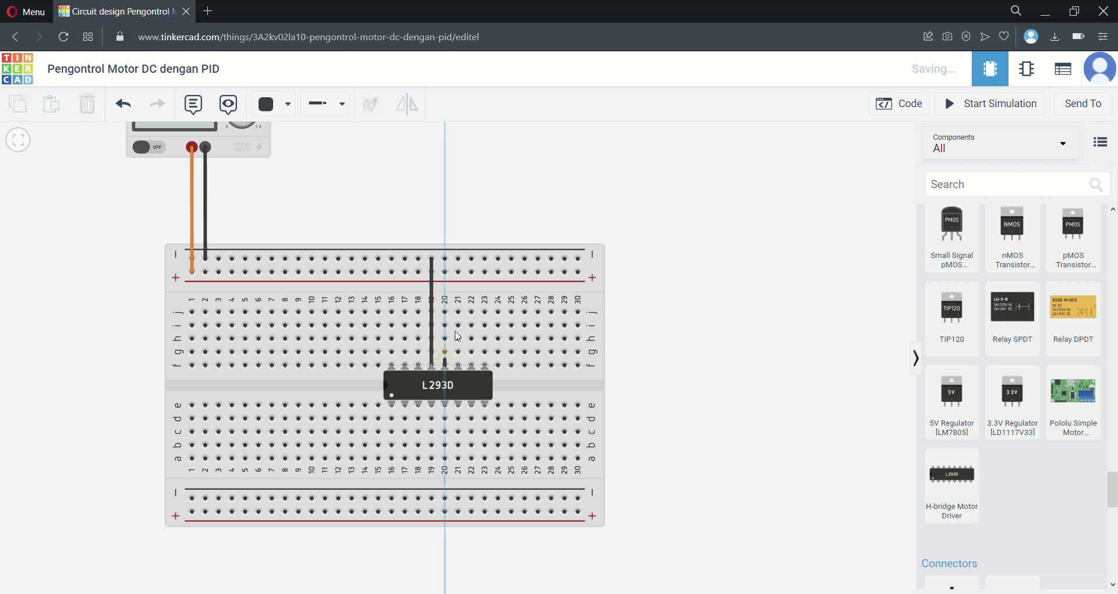
pyautogui.click(446, 259)
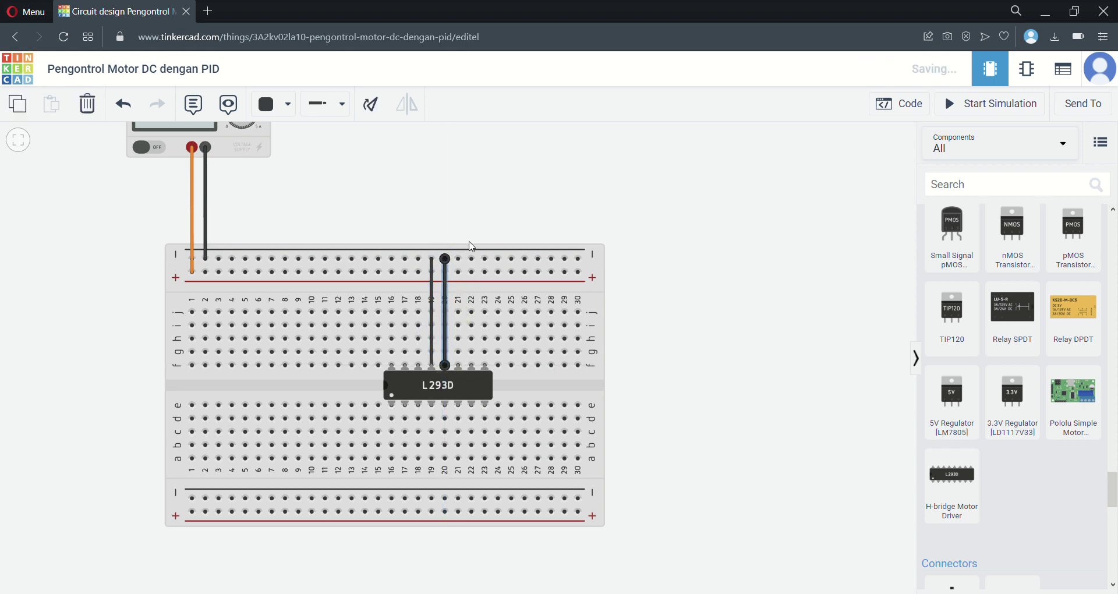
pyautogui.click(473, 238)
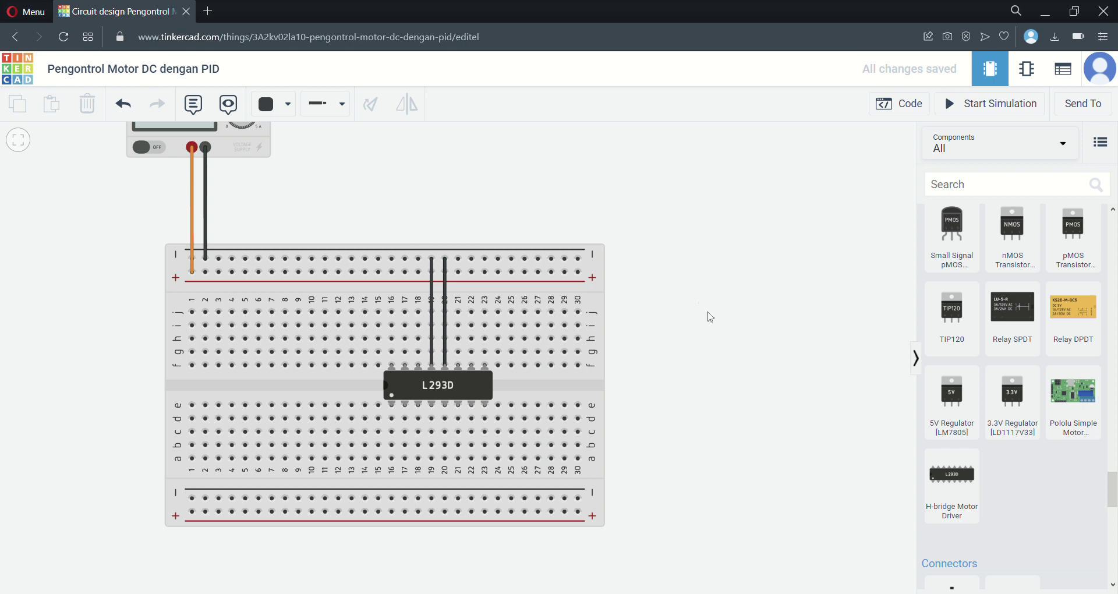
# - Run a black wire from the encoder motor connector's fourth pin to the lower negative rail at column 30, bending it squarely
pyautogui.moveTo(715, 374); pyautogui.dragTo(483, 279)
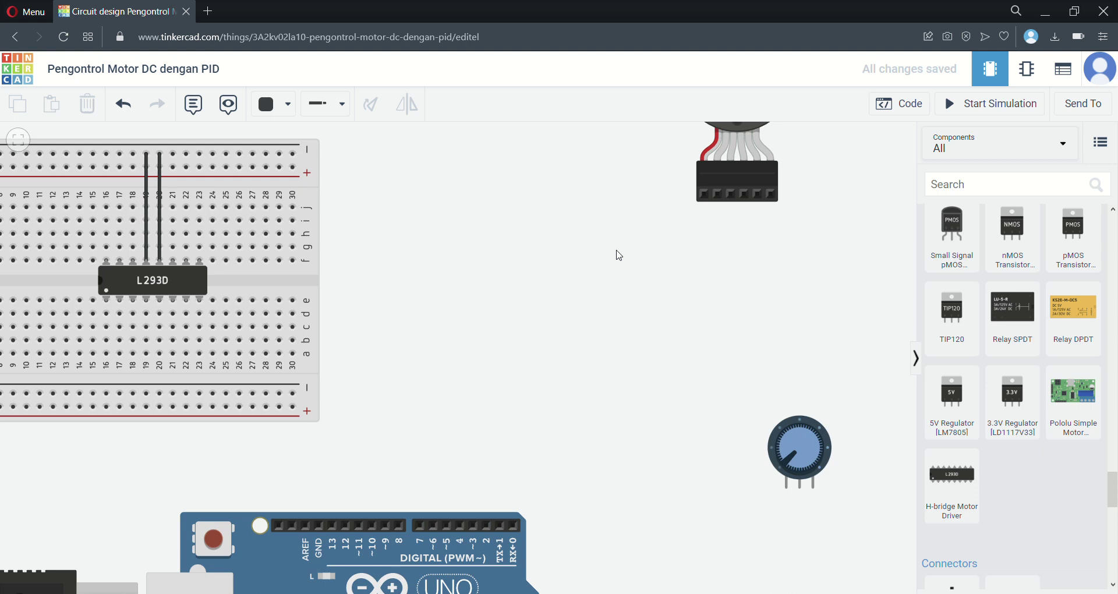
pyautogui.click(744, 194)
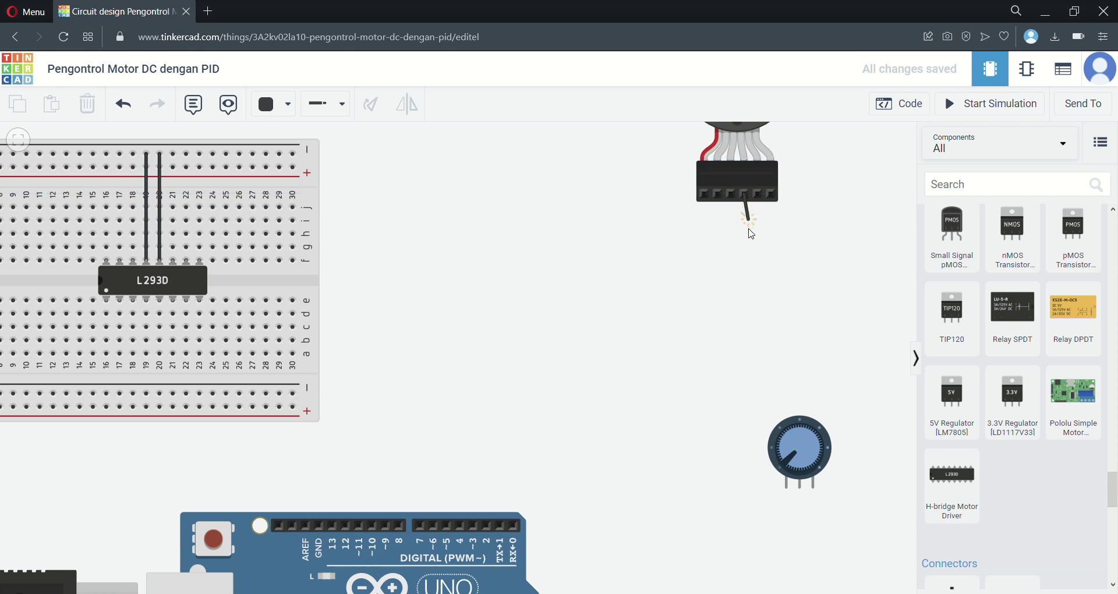
pyautogui.click(729, 357)
pyautogui.click(746, 390)
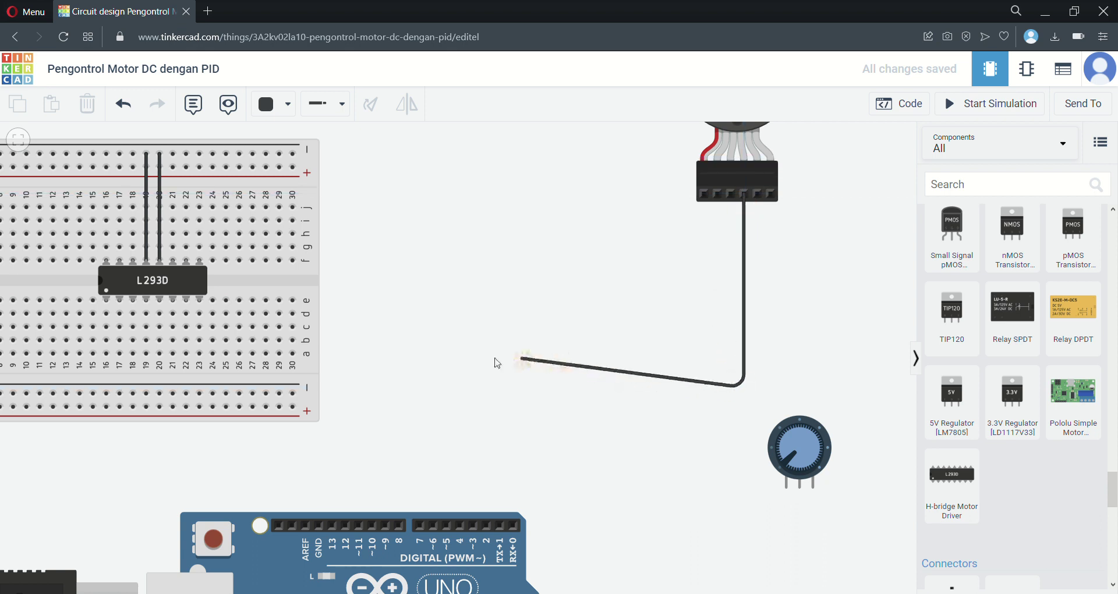
pyautogui.click(293, 394)
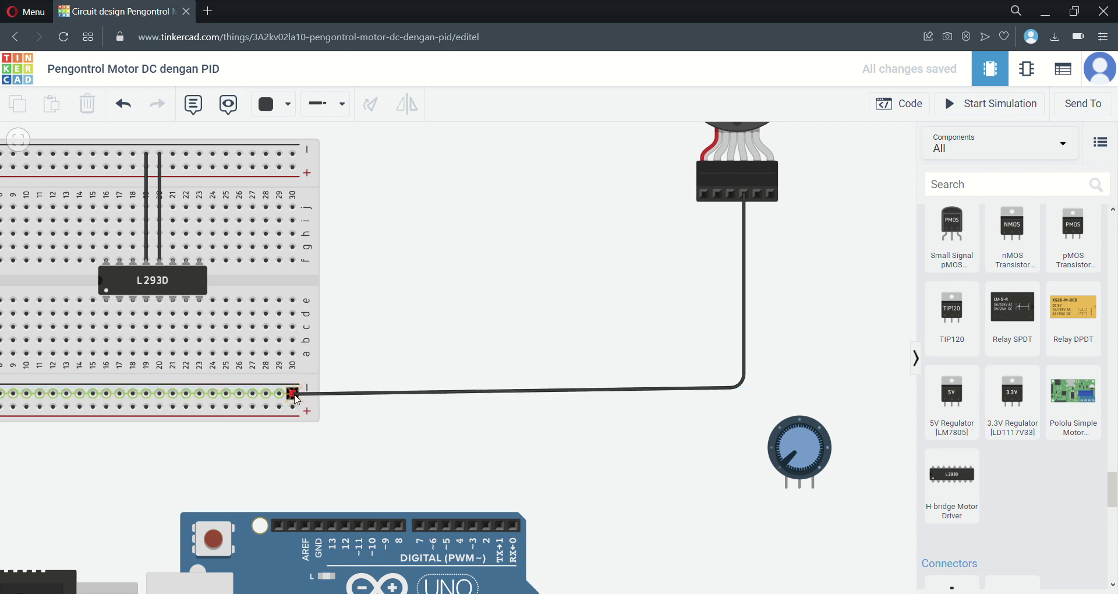
pyautogui.moveTo(742, 392); pyautogui.dragTo(746, 394)
# - Connect the L293D's lower ground pins at columns 20 and 19 to the lower negative rail with black wires
pyautogui.moveTo(653, 364); pyautogui.dragTo(898, 324)
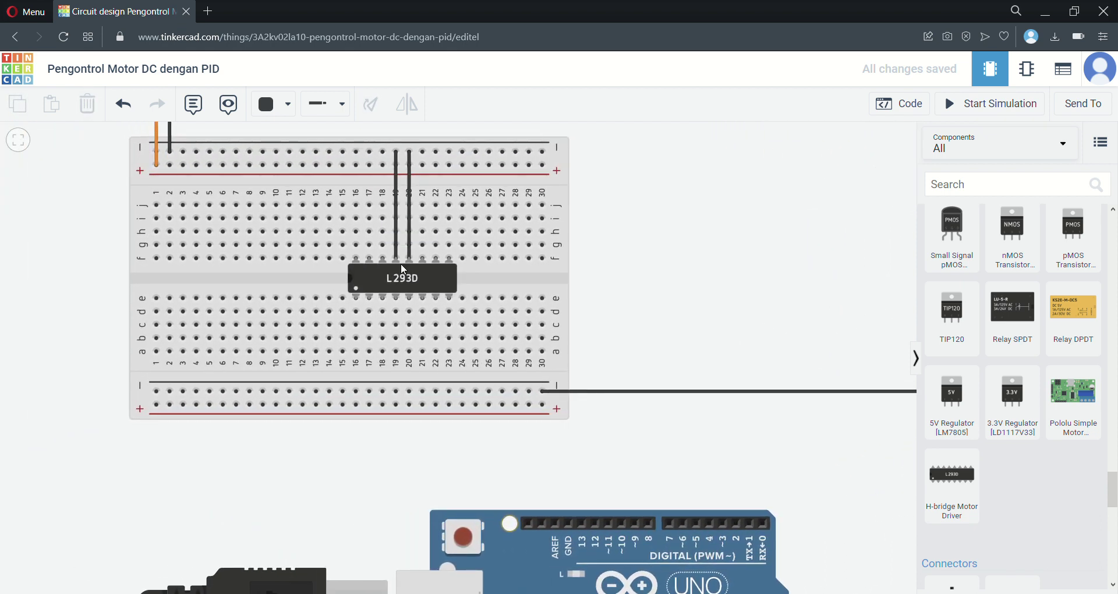
pyautogui.click(409, 299)
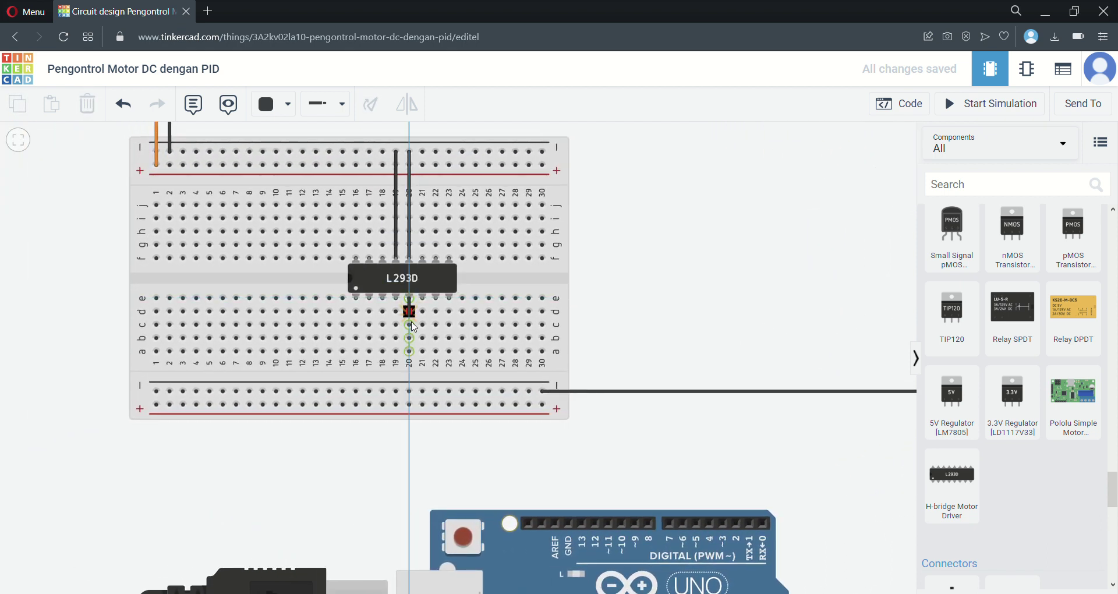
pyautogui.click(409, 391)
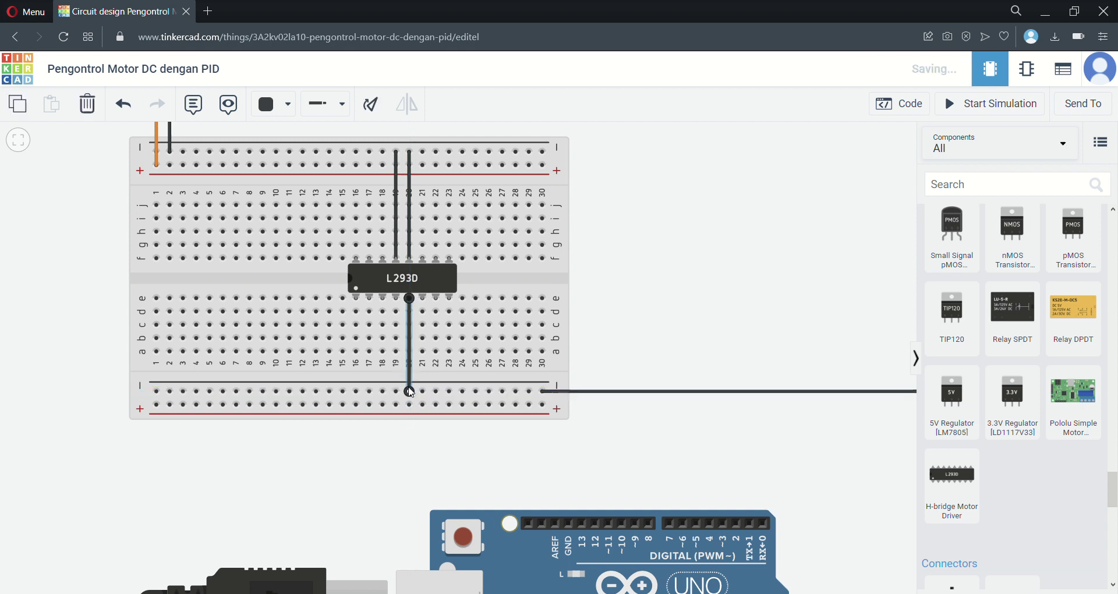
pyautogui.click(396, 297)
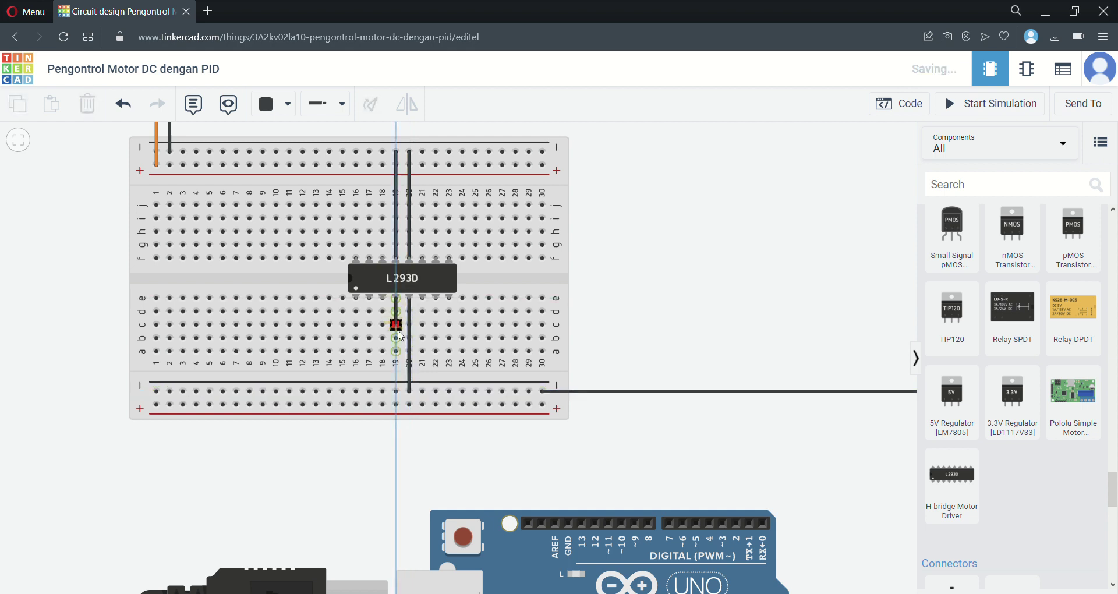
pyautogui.click(395, 392)
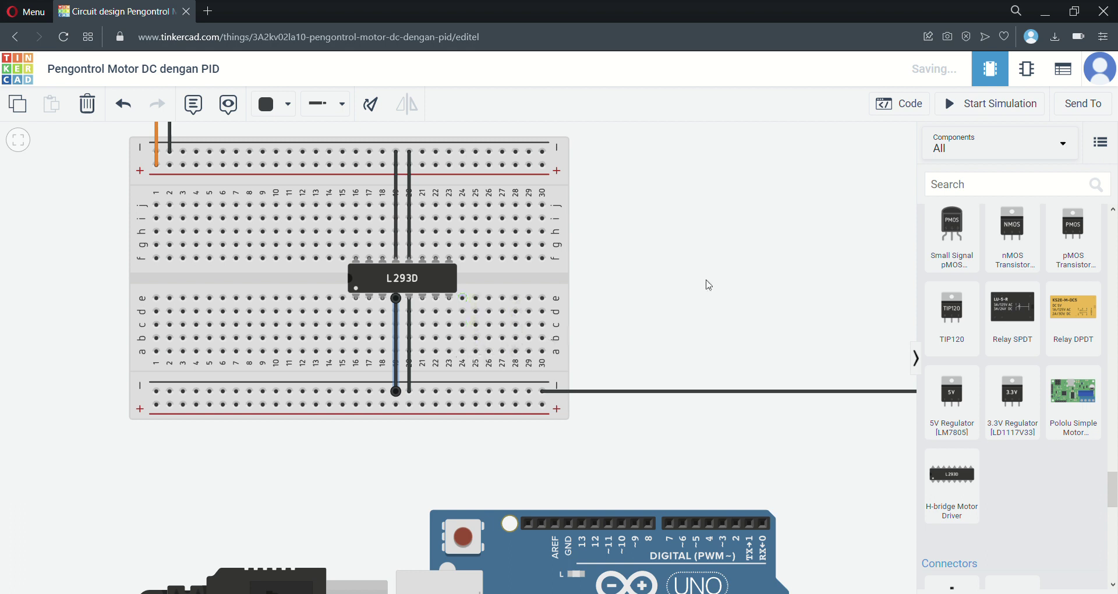
# - Wire the potentiometer's left terminal to the Arduino's 5V pin, routed beneath the board, and colour the wire red
pyautogui.moveTo(660, 289); pyautogui.dragTo(521, 141)
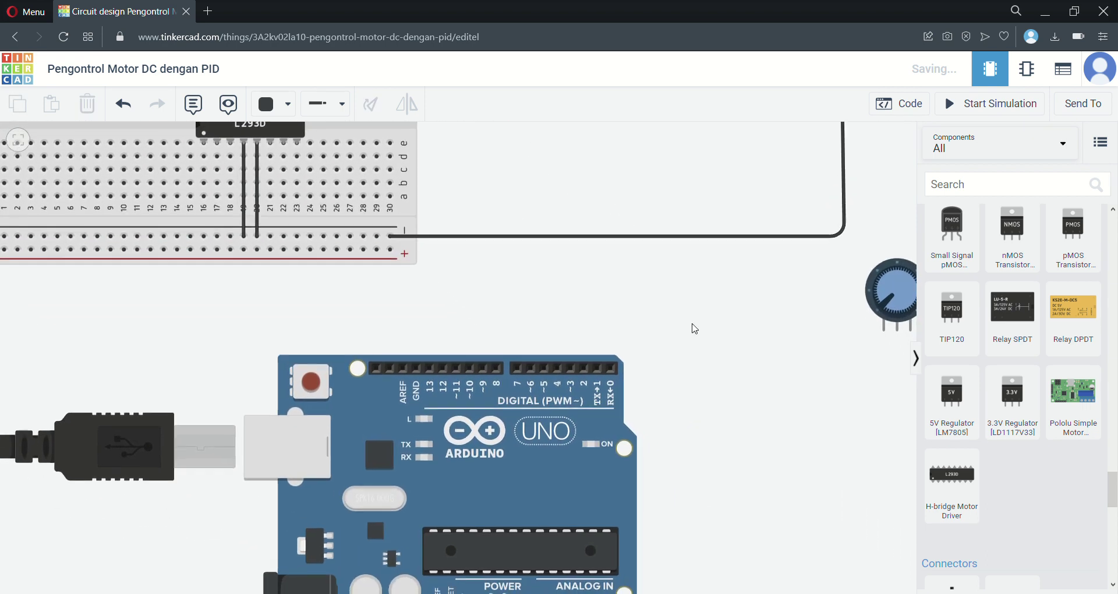
pyautogui.moveTo(693, 325); pyautogui.dragTo(571, 200)
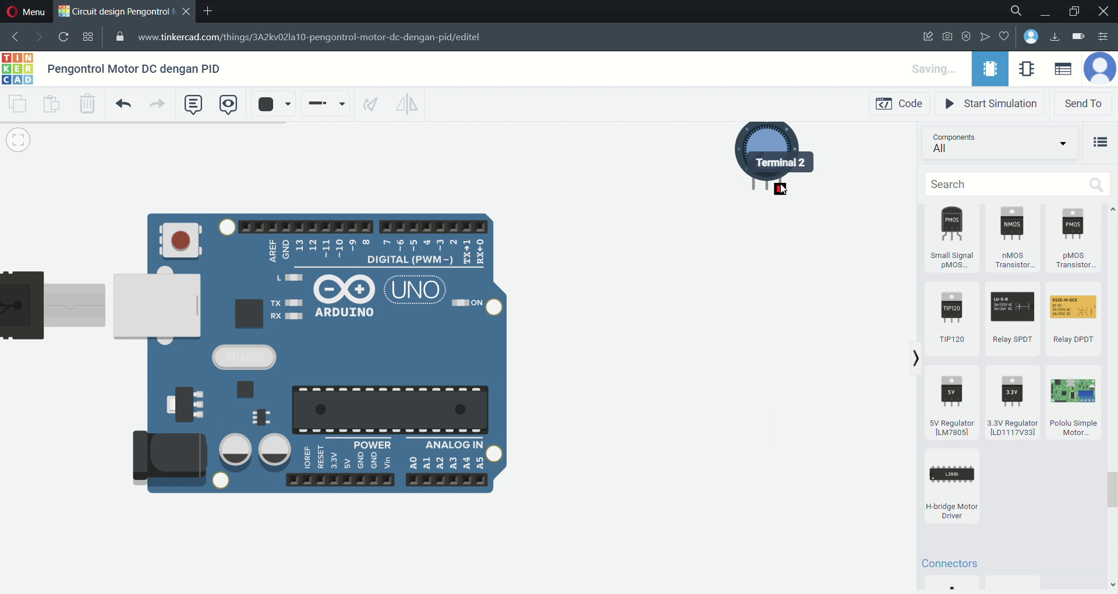
pyautogui.click(754, 190)
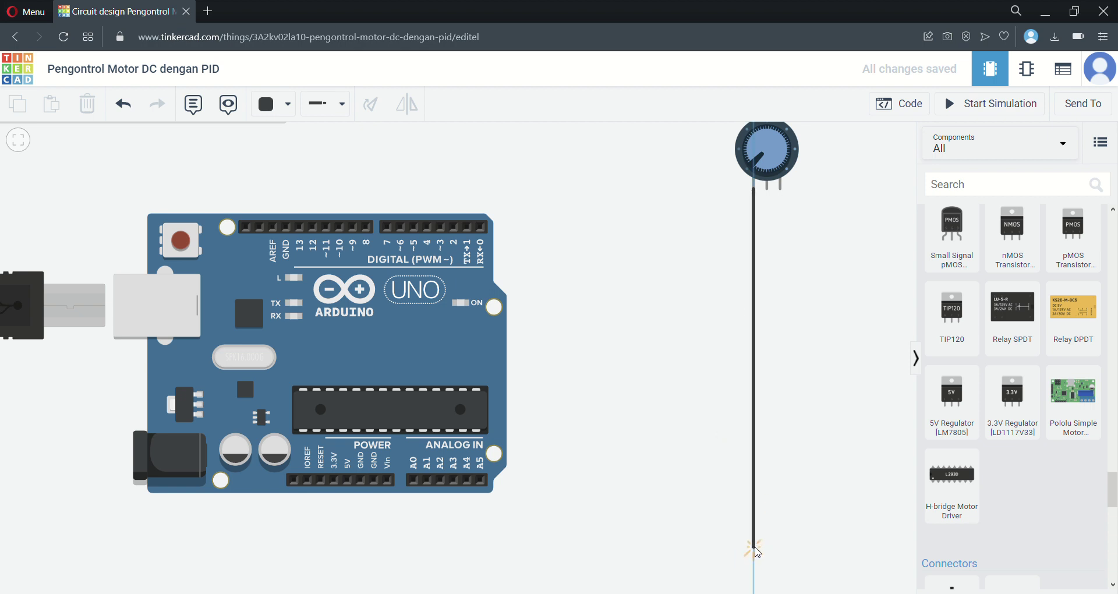
pyautogui.click(754, 548)
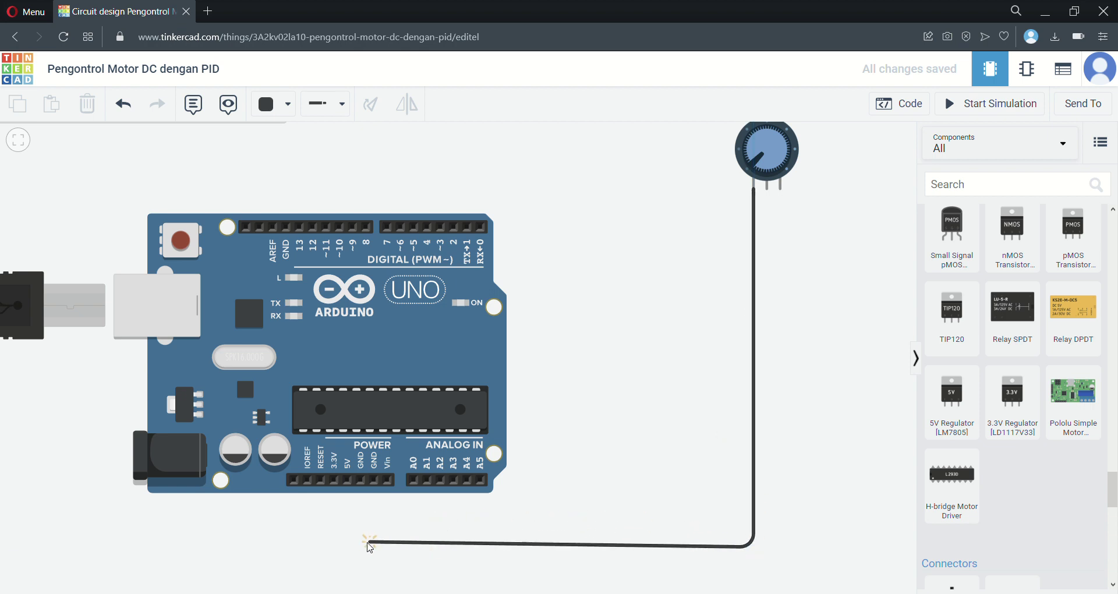
pyautogui.click(350, 546)
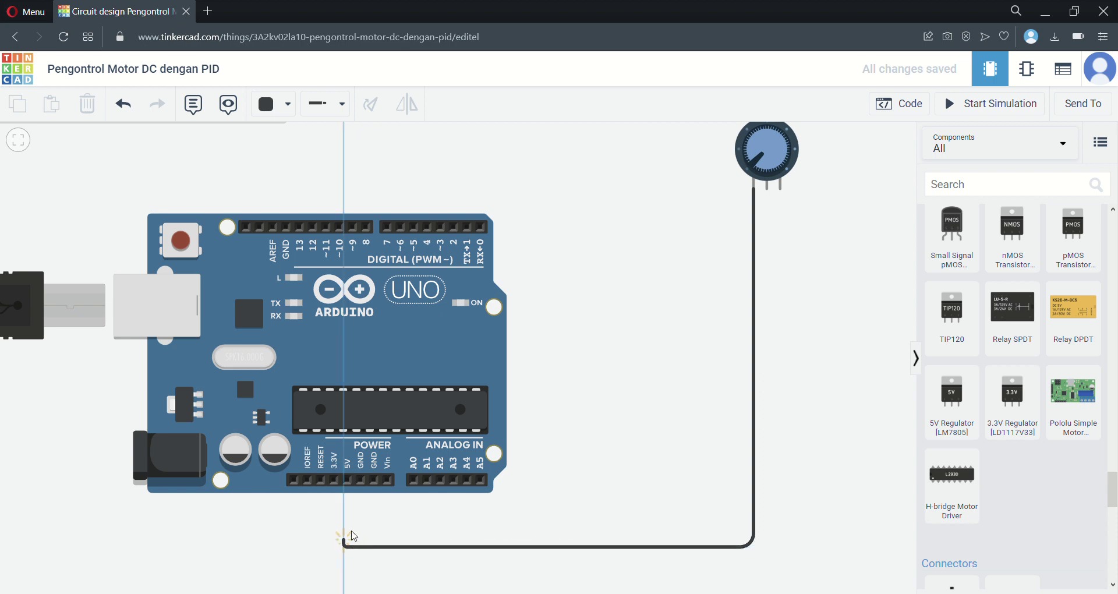
pyautogui.click(349, 488)
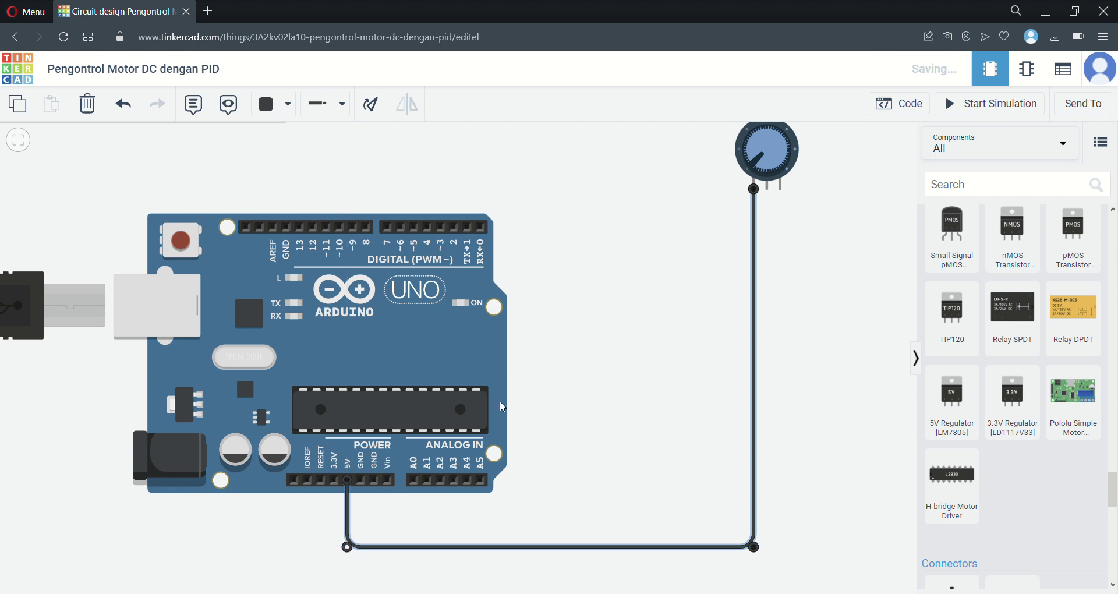
pyautogui.click(279, 105)
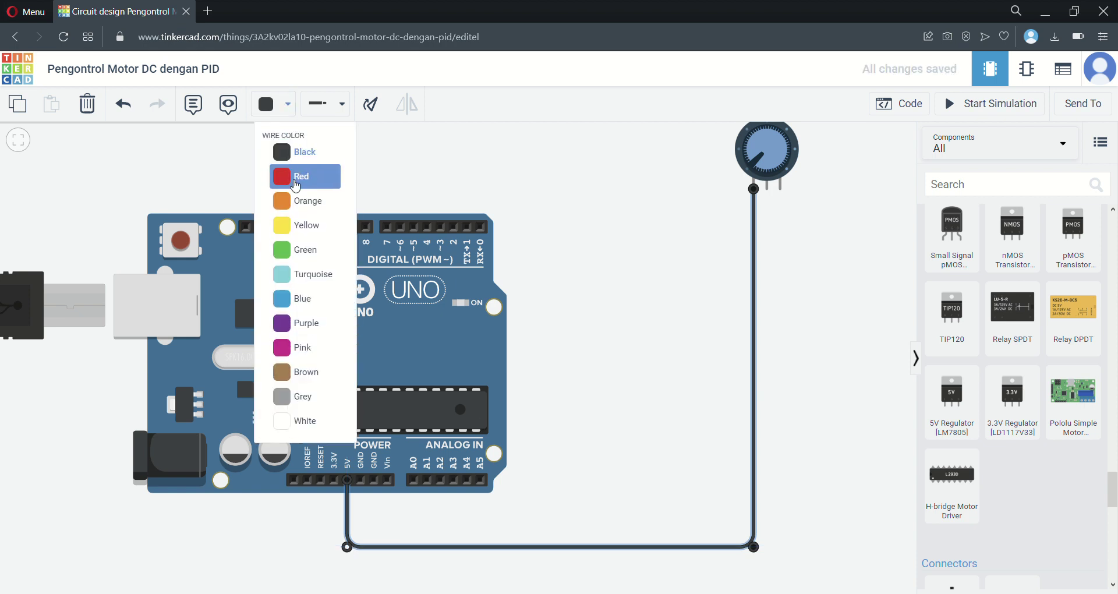
pyautogui.click(299, 178)
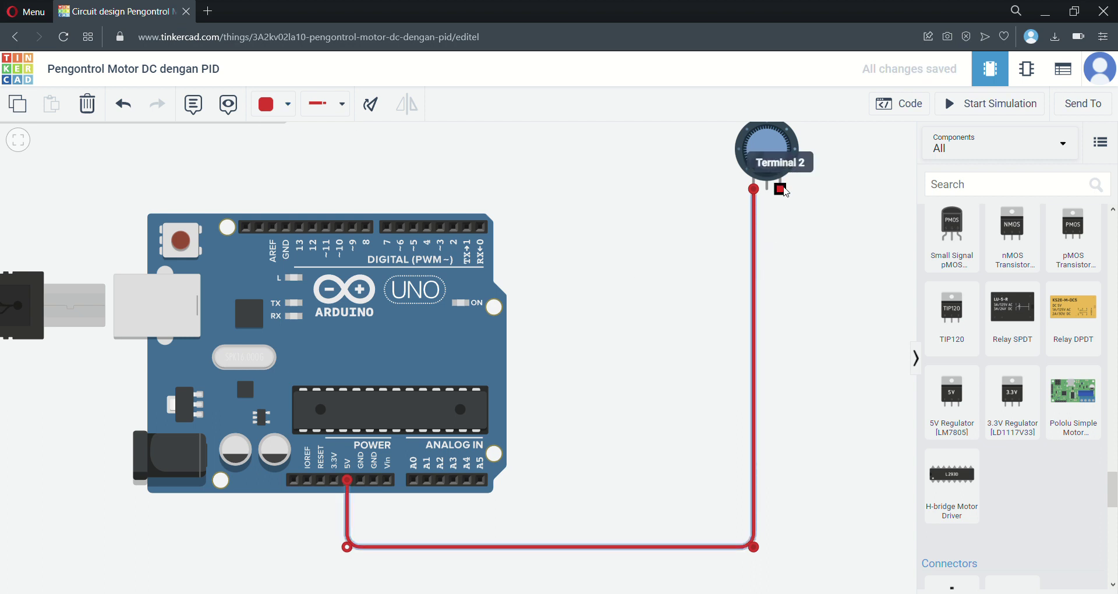
# - Wire the potentiometer's Terminal 2 to the Arduino's second power-header GND pin, routed squarely beneath the board, and colour the wire black
pyautogui.click(783, 188)
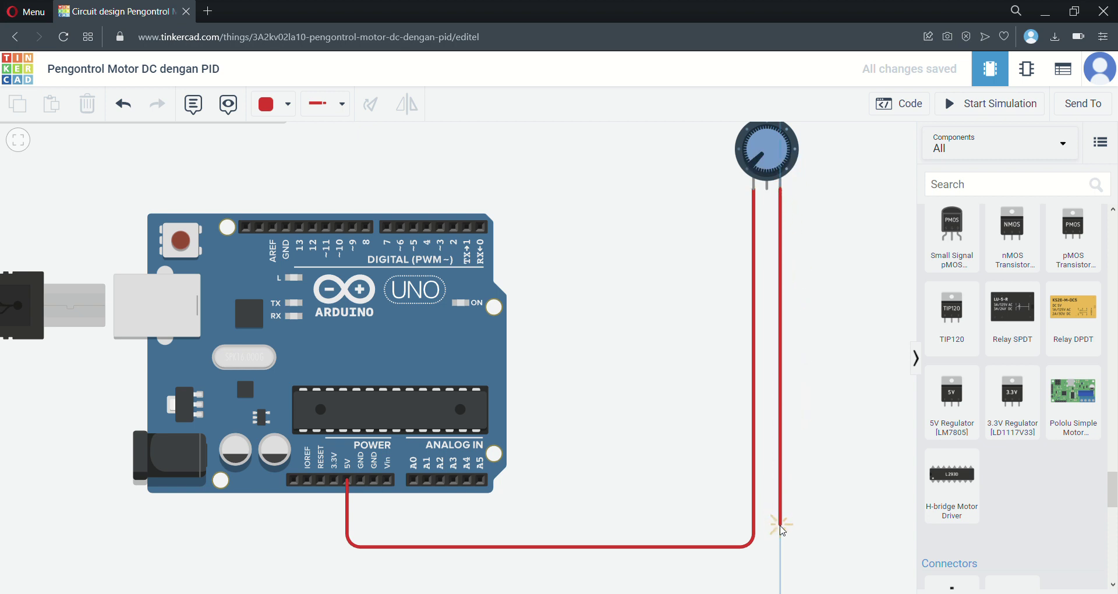
pyautogui.click(781, 527)
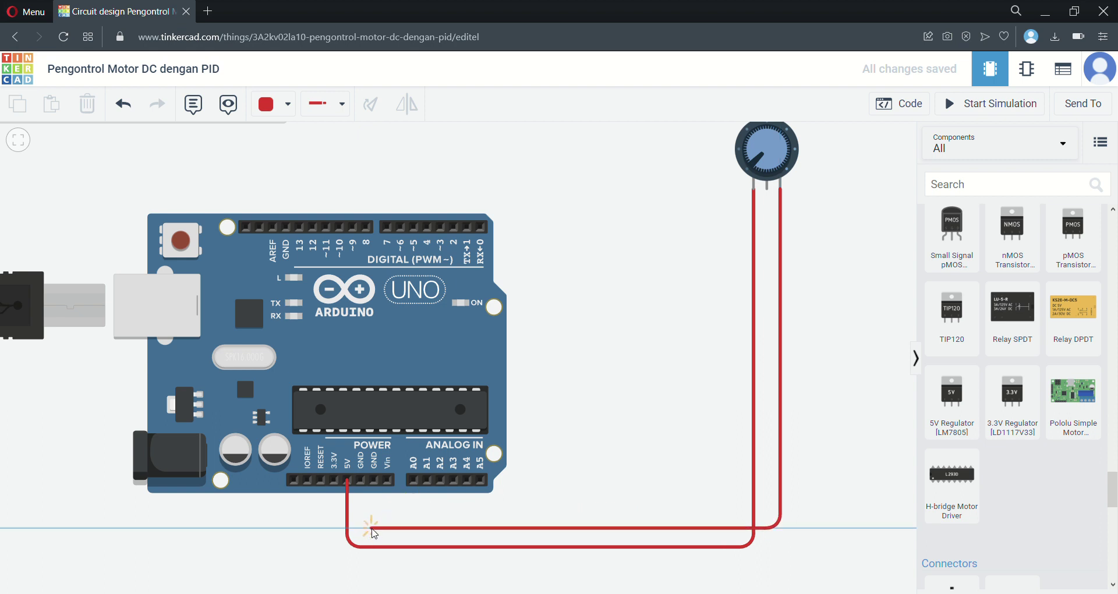
pyautogui.click(372, 528)
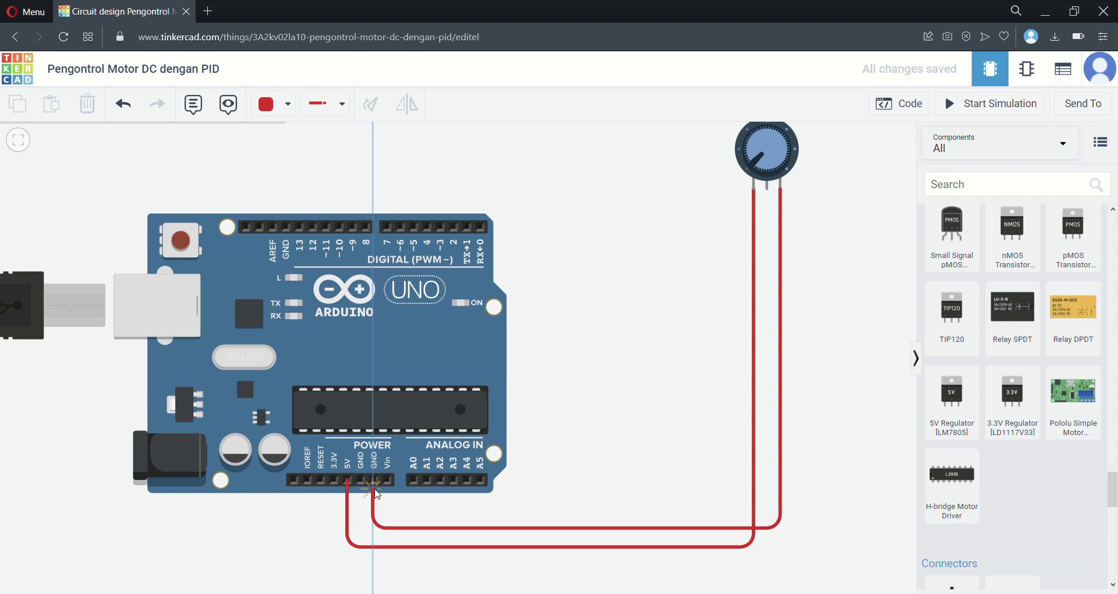
pyautogui.click(375, 481)
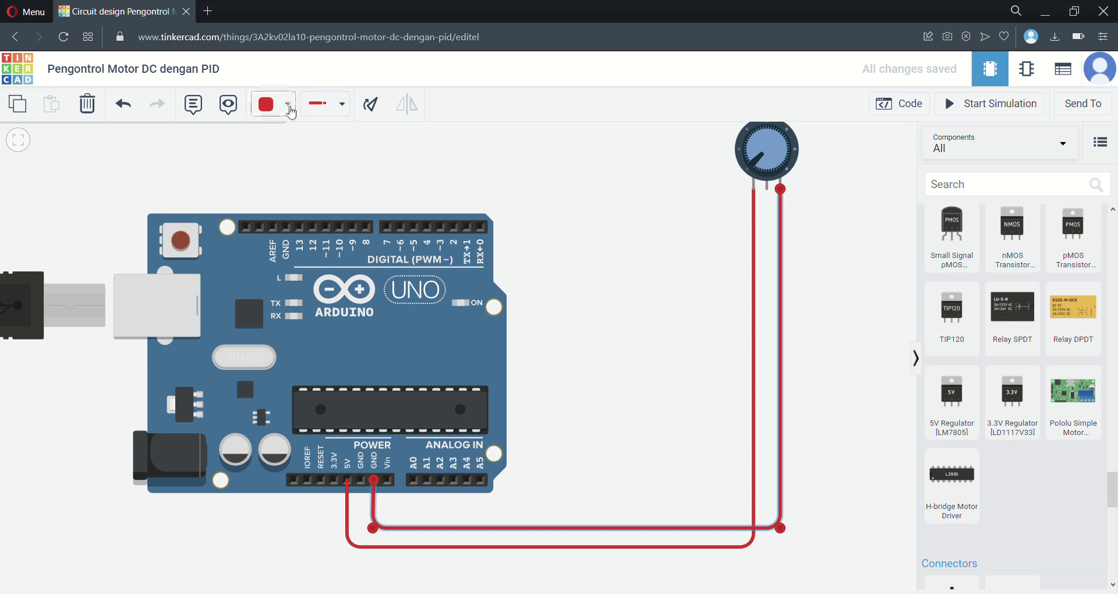
pyautogui.click(286, 104)
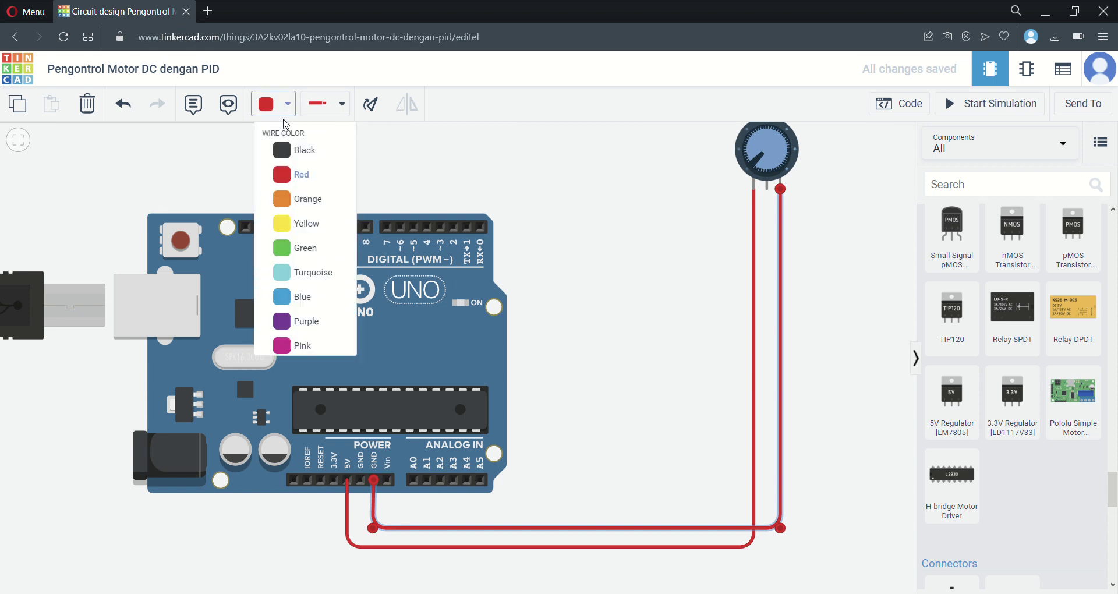
pyautogui.click(292, 151)
pyautogui.click(599, 281)
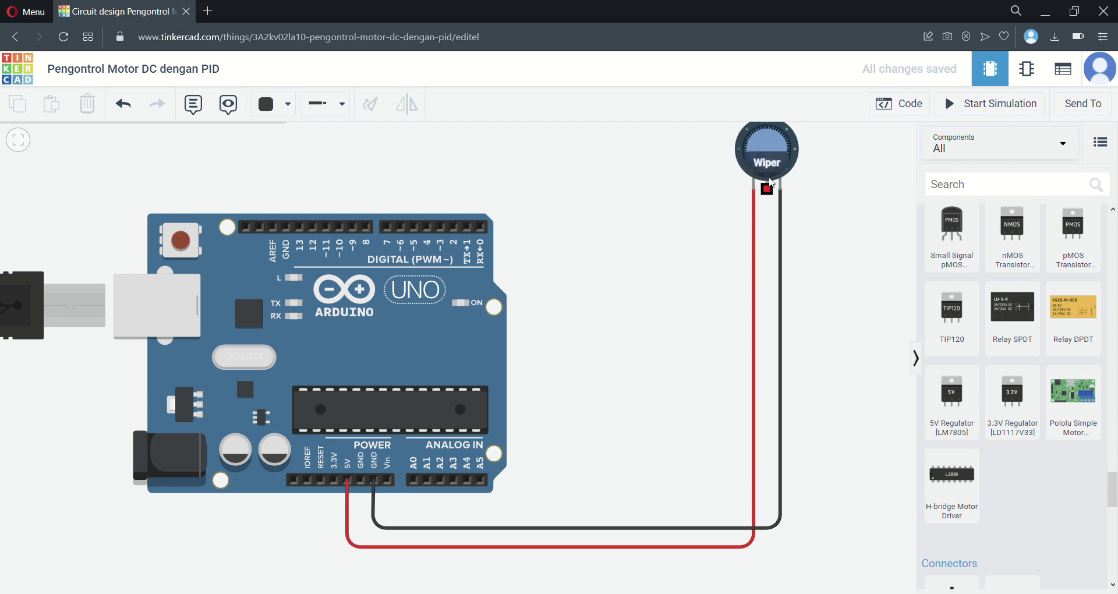
# - Wire the potentiometer's wiper to the Arduino's A0 pin with square bends beneath the board, and colour the wire green
pyautogui.click(770, 194)
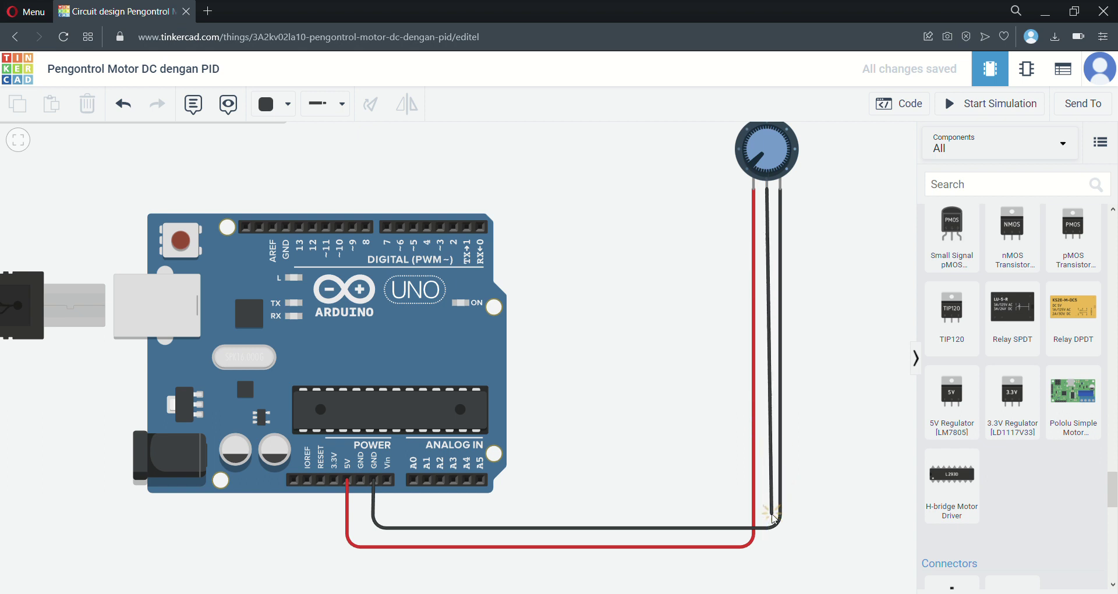
pyautogui.click(768, 516)
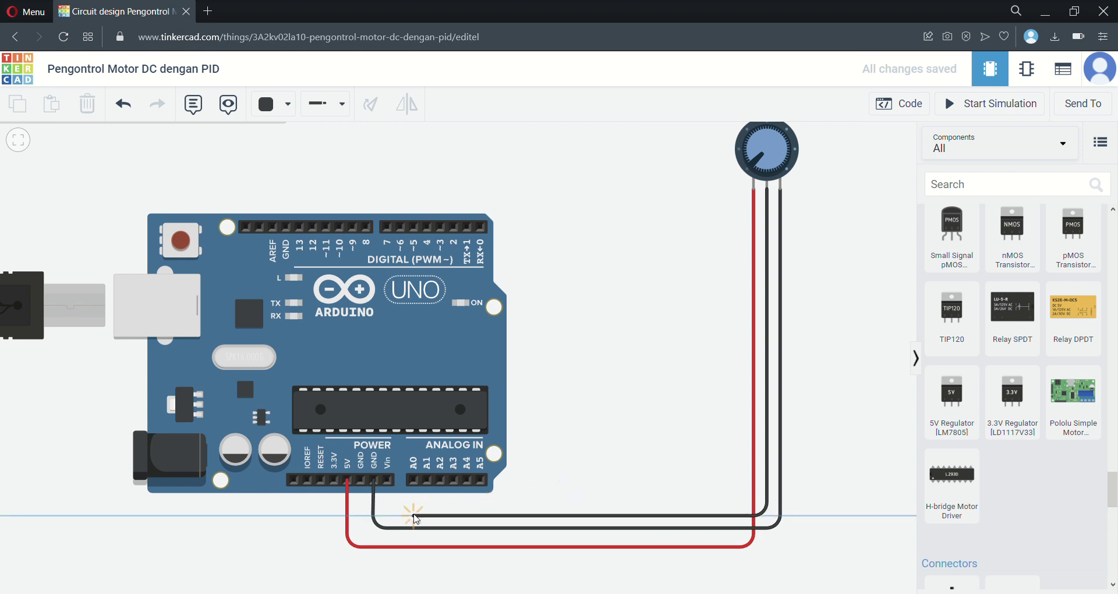
pyautogui.click(413, 515)
pyautogui.click(413, 479)
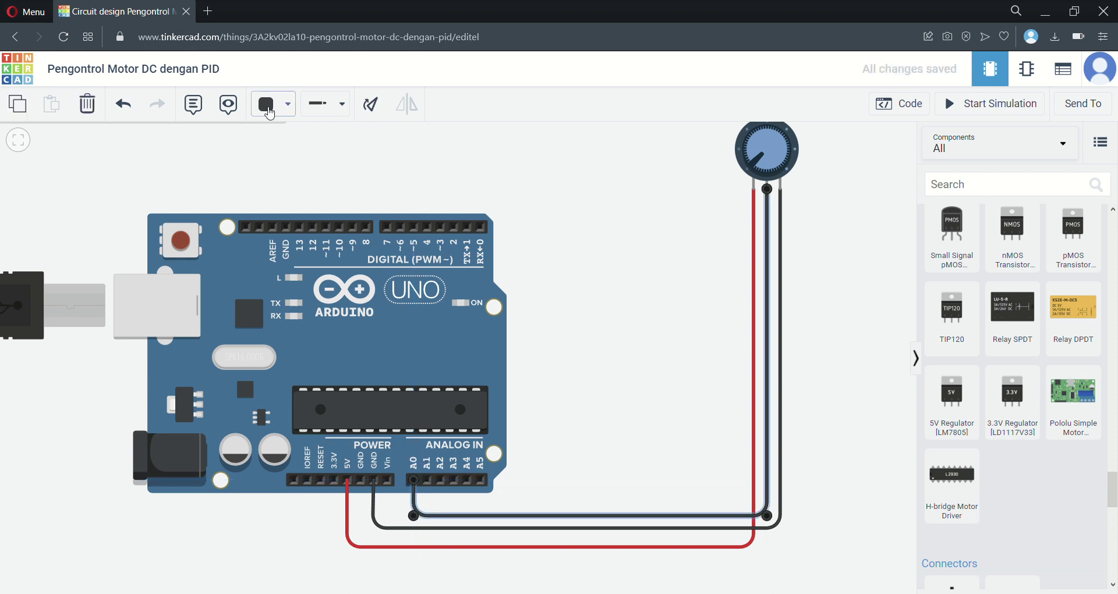
pyautogui.click(285, 109)
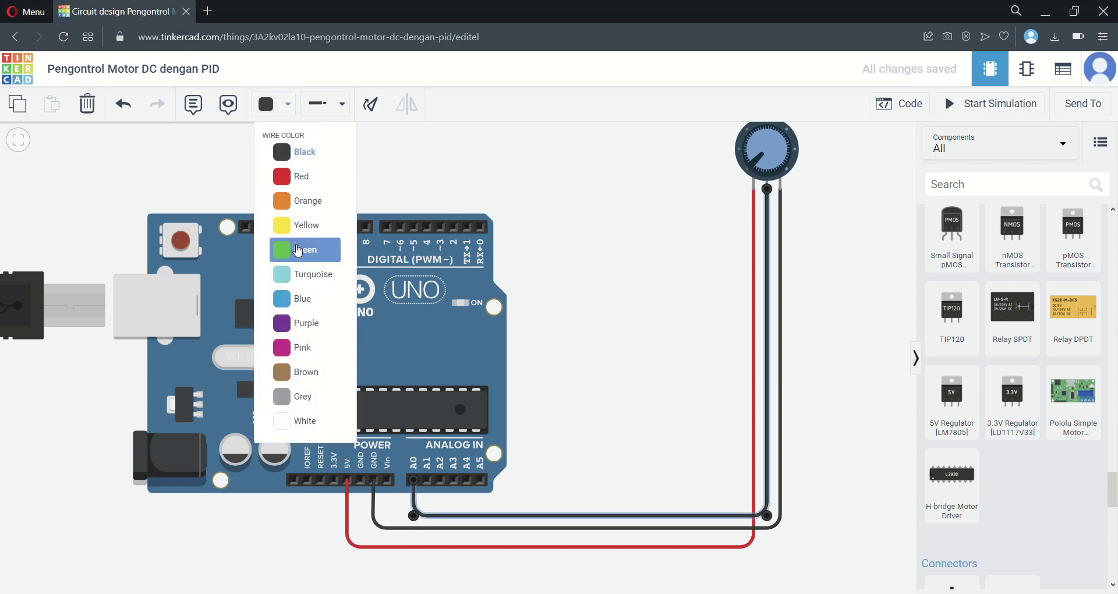
pyautogui.click(299, 246)
pyautogui.click(609, 265)
# - Run a green wire from the encoder motor connector's first pin to breadboard column 18, row c, below the L293D
pyautogui.moveTo(556, 217); pyautogui.dragTo(777, 464)
pyautogui.scroll(-5, 727, 341)
pyautogui.moveTo(714, 319); pyautogui.dragTo(640, 373)
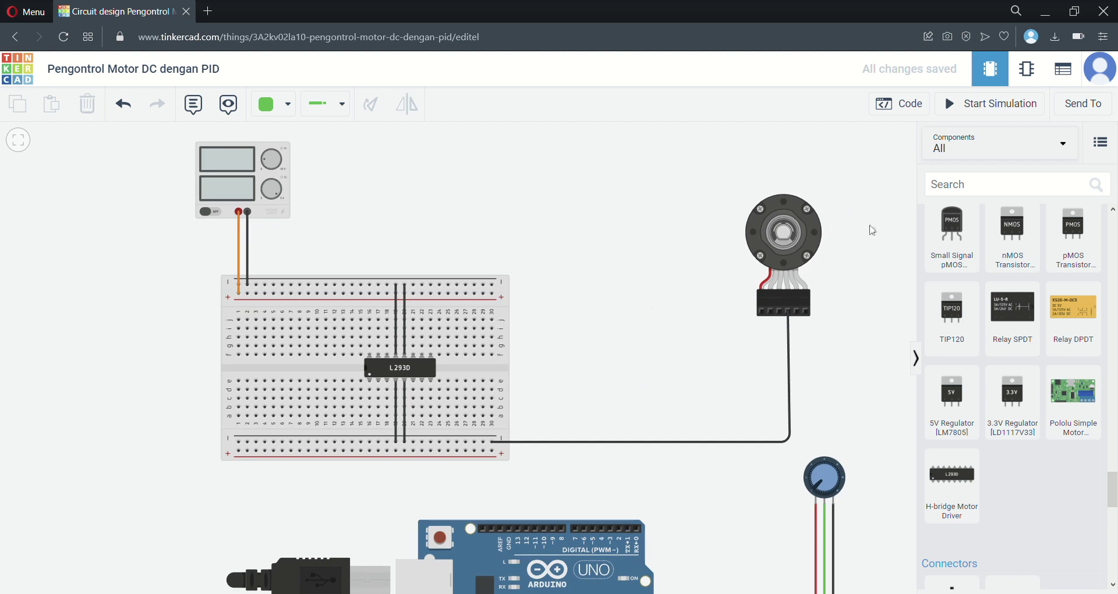
pyautogui.click(796, 272)
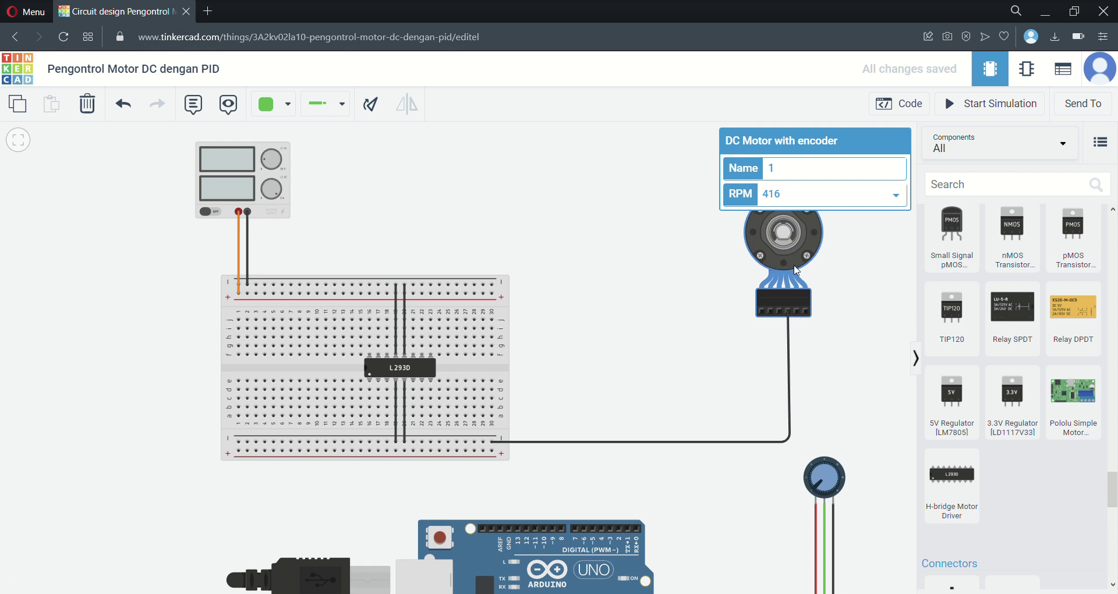
pyautogui.scroll(1, 689, 305)
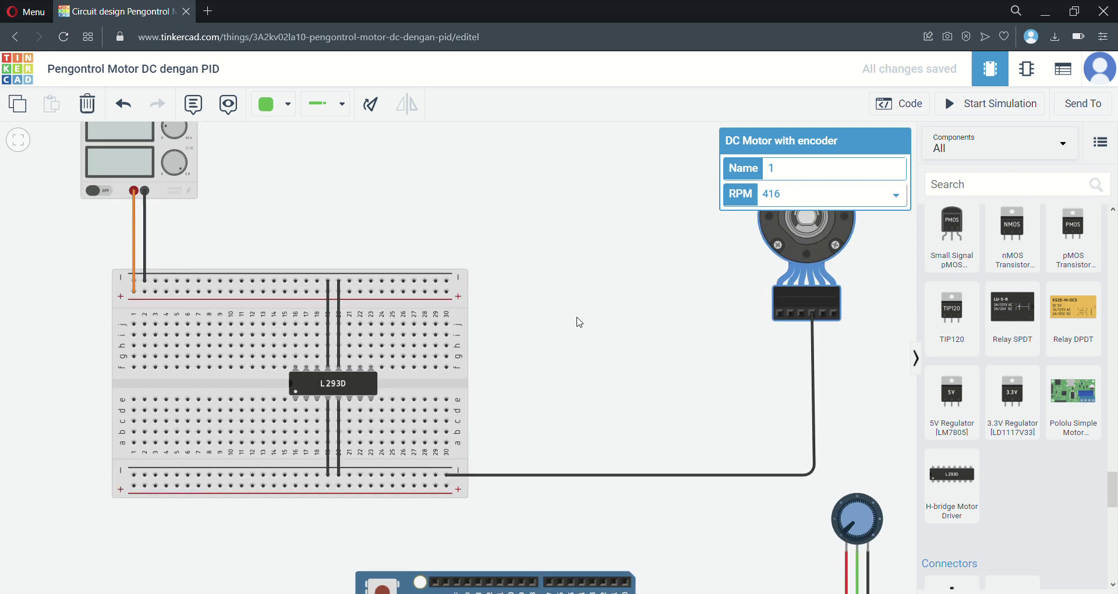
pyautogui.click(355, 375)
pyautogui.moveTo(594, 365); pyautogui.dragTo(598, 360)
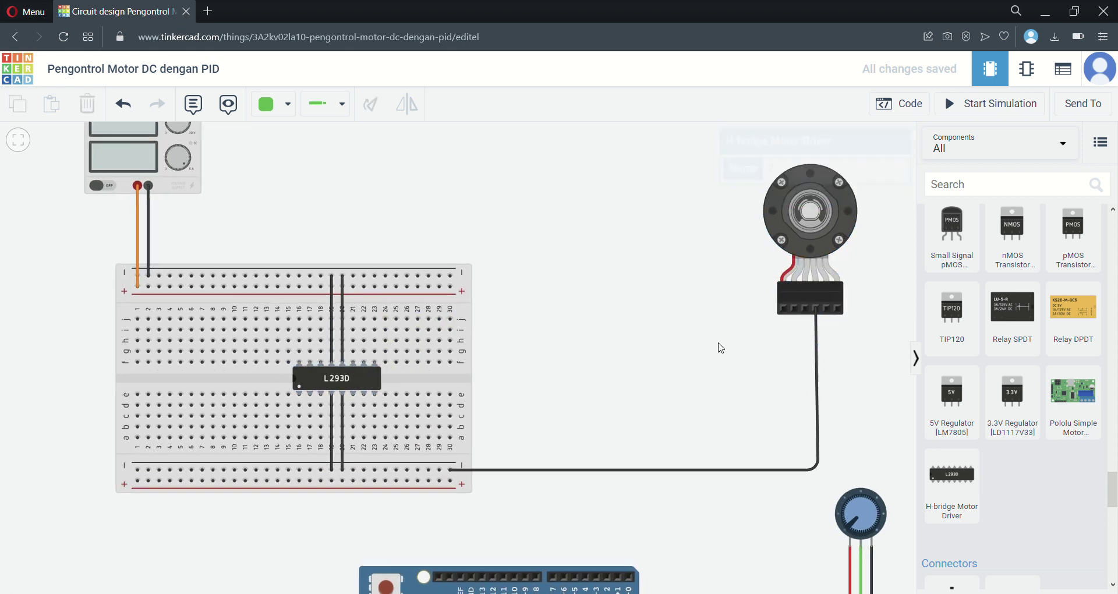
pyautogui.click(785, 309)
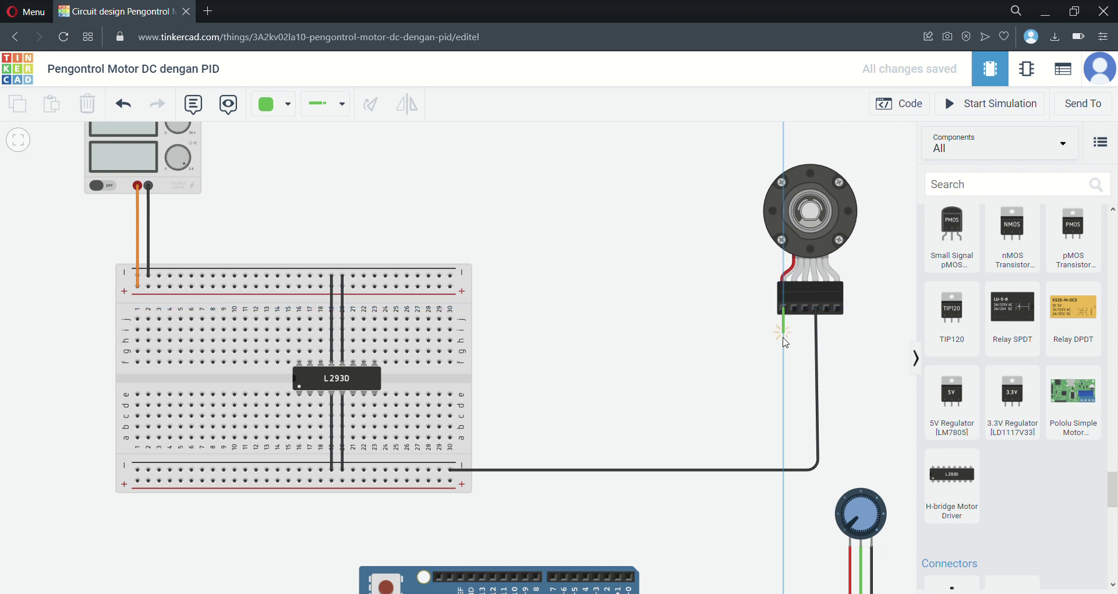
pyautogui.click(790, 420)
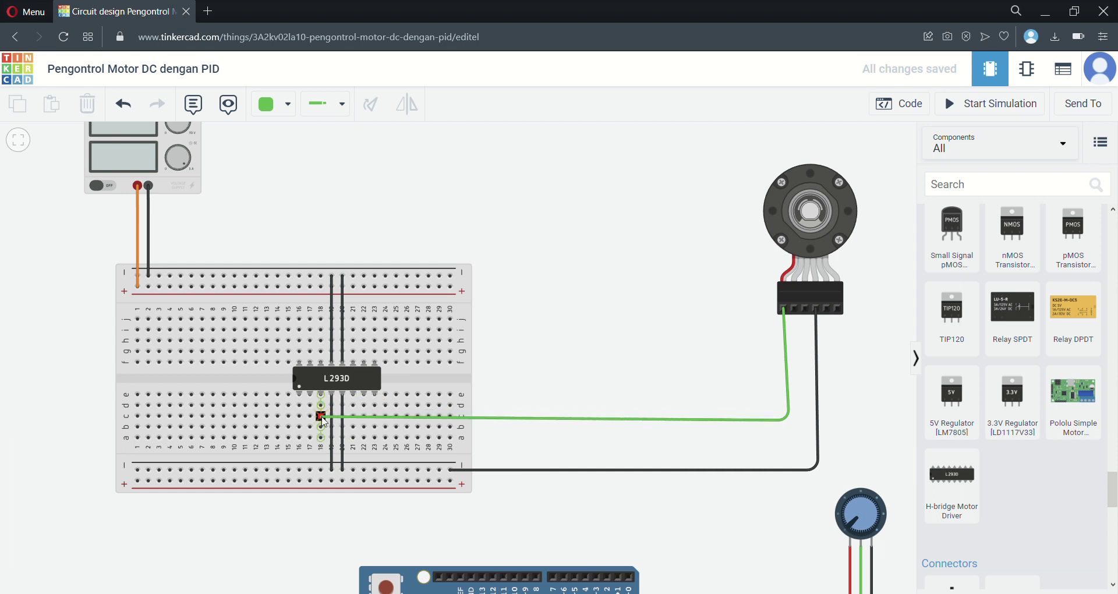
pyautogui.click(322, 416)
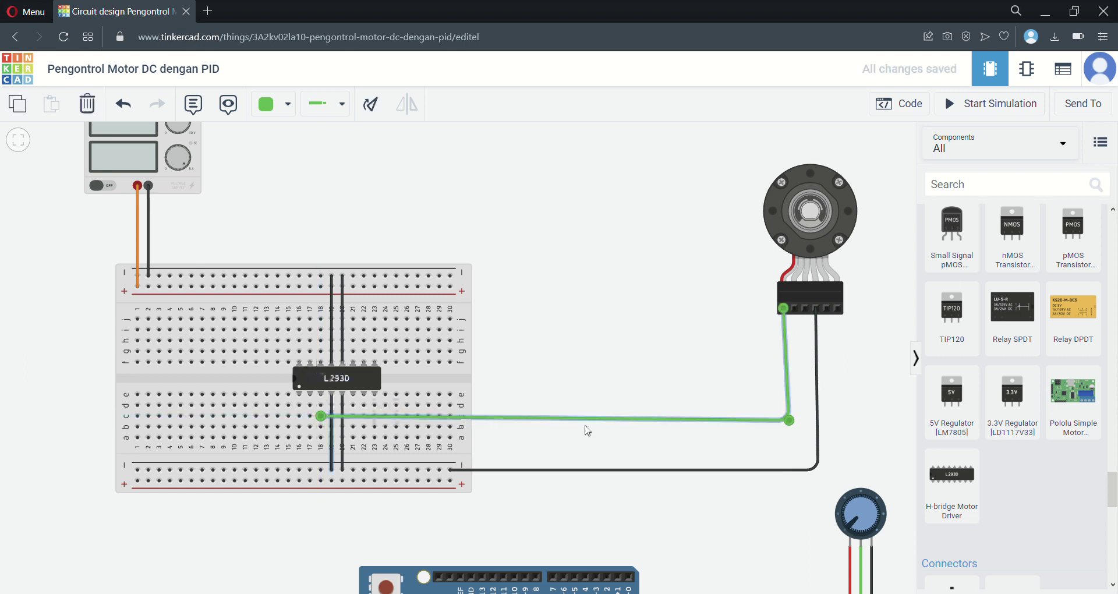
# - Align the green motor wire's bend under the connector's first pin and move its breadboard end to row b of column 18
pyautogui.click(796, 421)
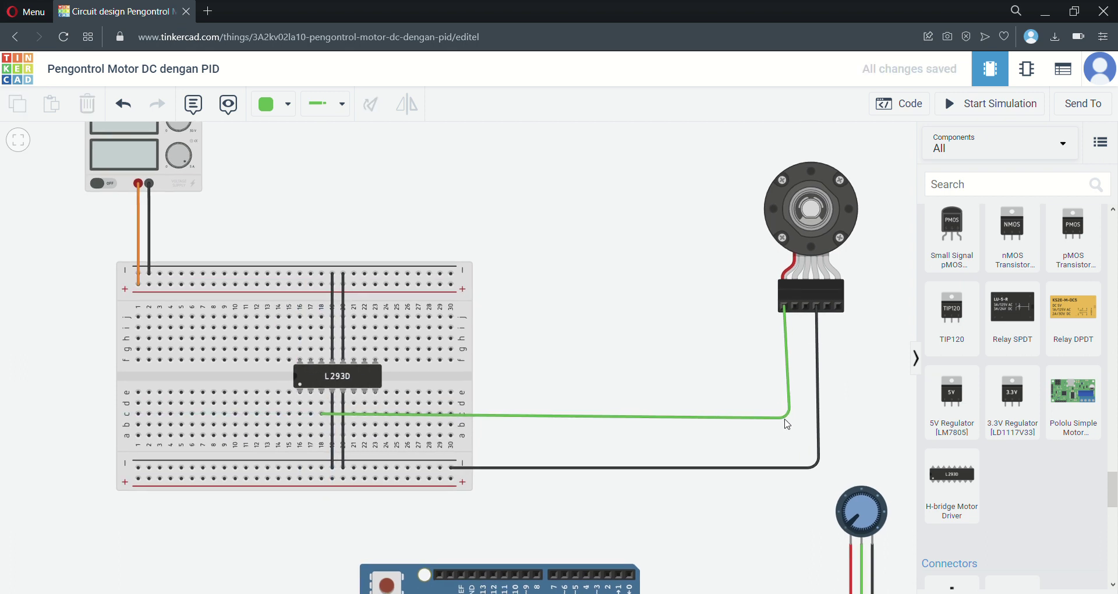
pyautogui.click(788, 418)
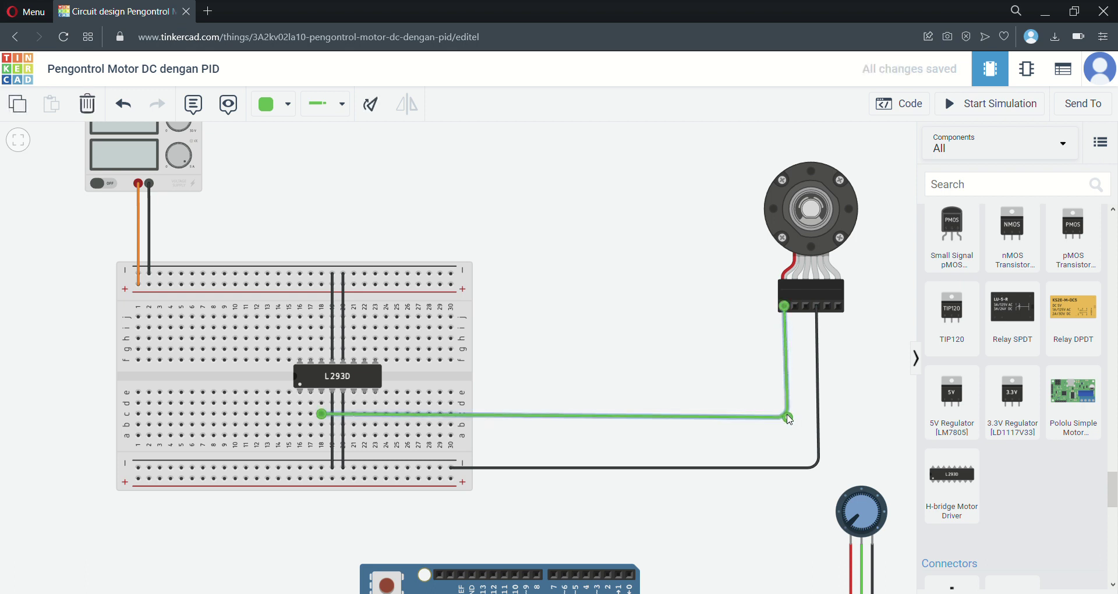
pyautogui.moveTo(789, 418); pyautogui.dragTo(785, 414)
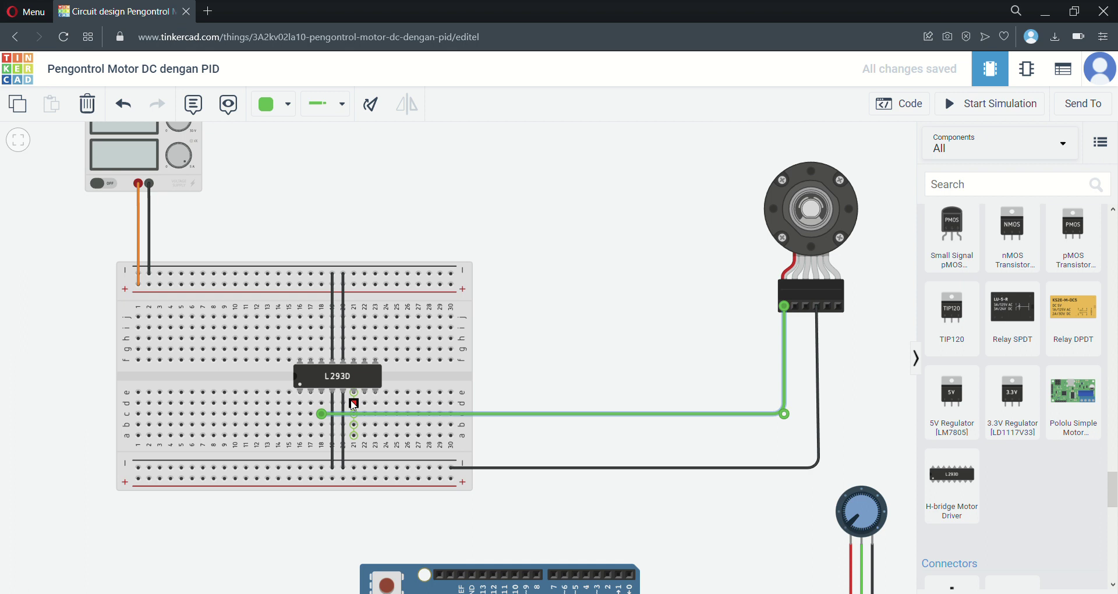
pyautogui.moveTo(321, 414); pyautogui.dragTo(322, 424)
pyautogui.click(322, 423)
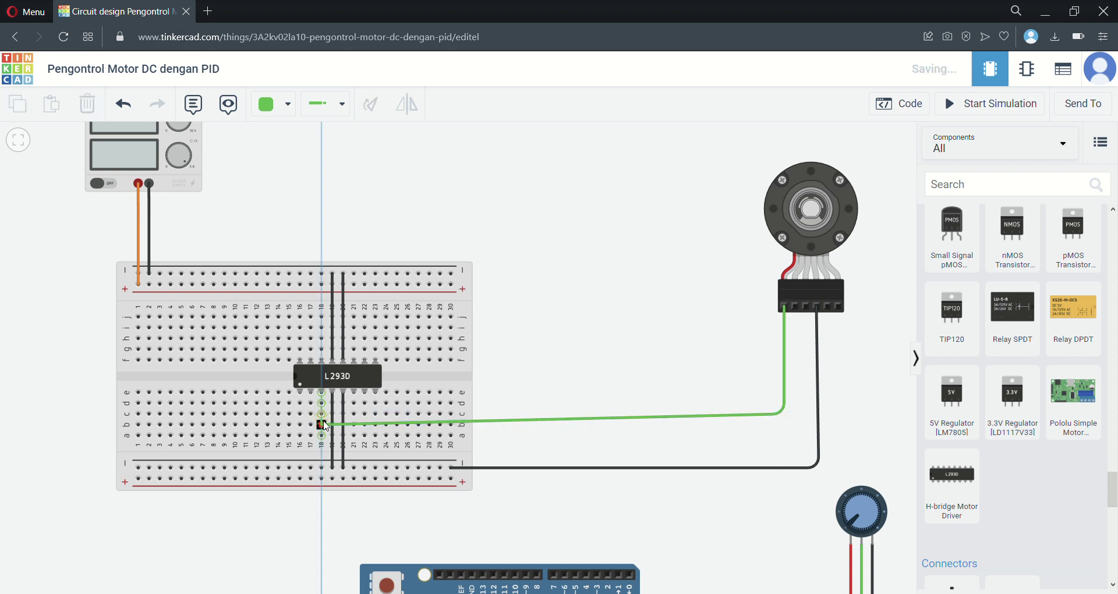
pyautogui.press('Escape')
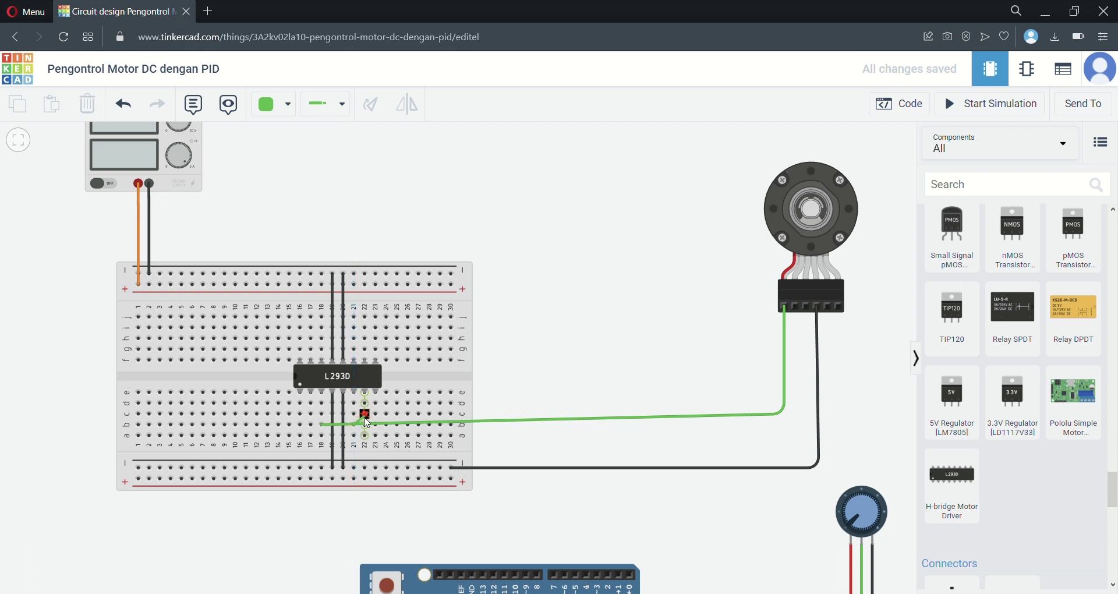
pyautogui.click(563, 420)
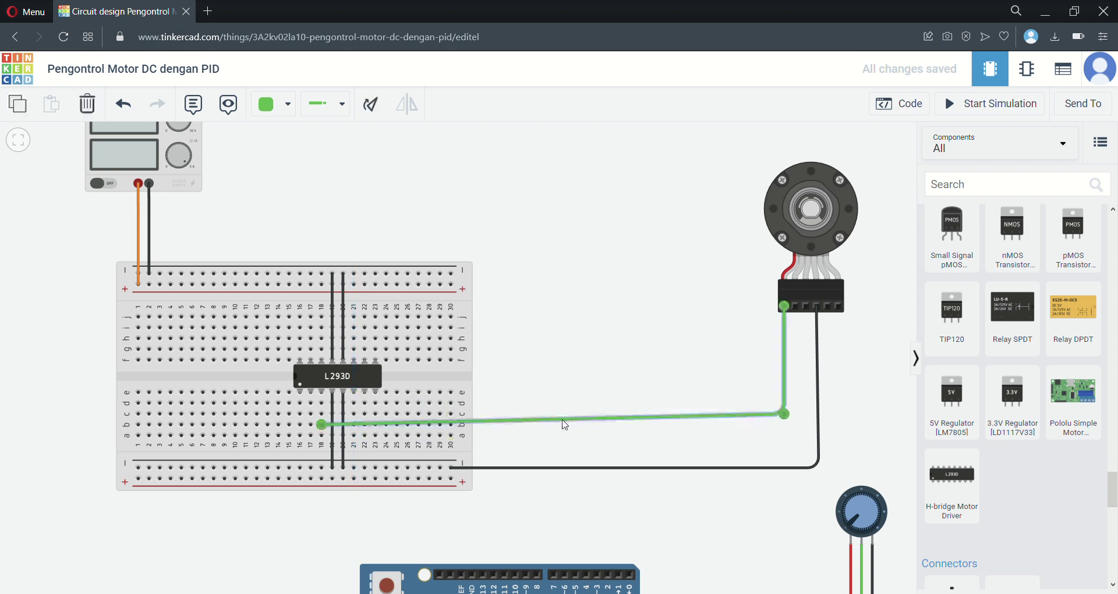
pyautogui.click(510, 435)
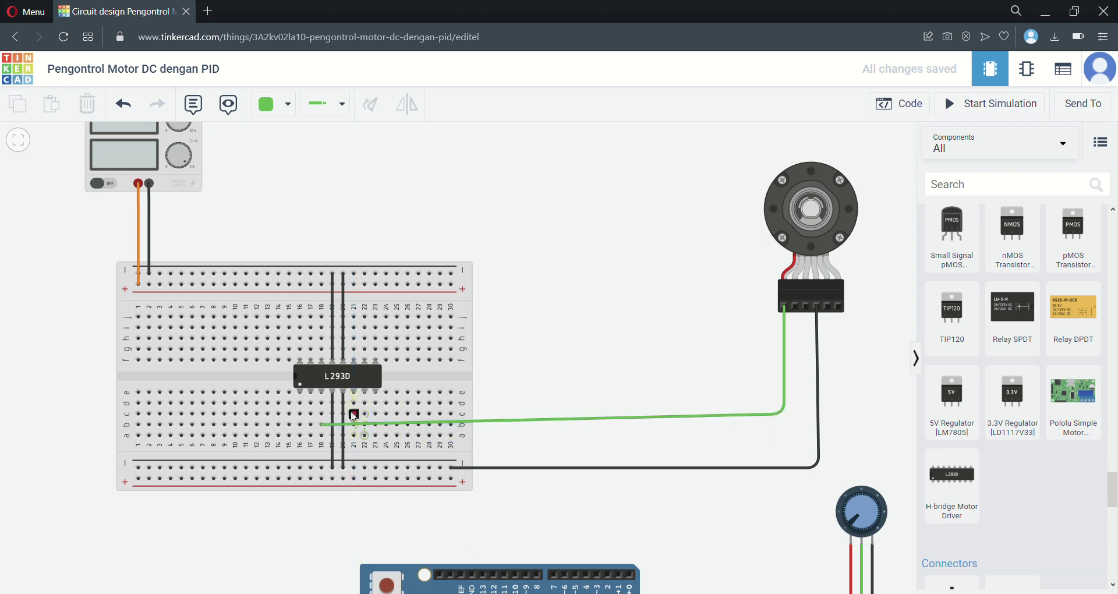
# - Run a green wire from breadboard column 21, row c, to the motor connector's sixth pin, and square the bends of both green motor wires
pyautogui.click(354, 415)
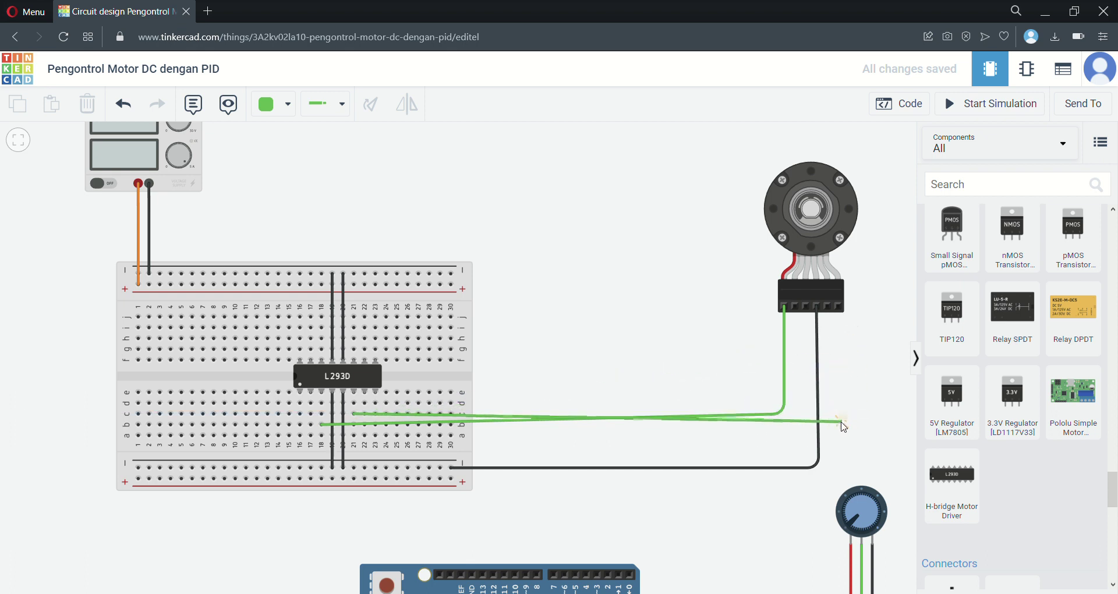
pyautogui.click(842, 421)
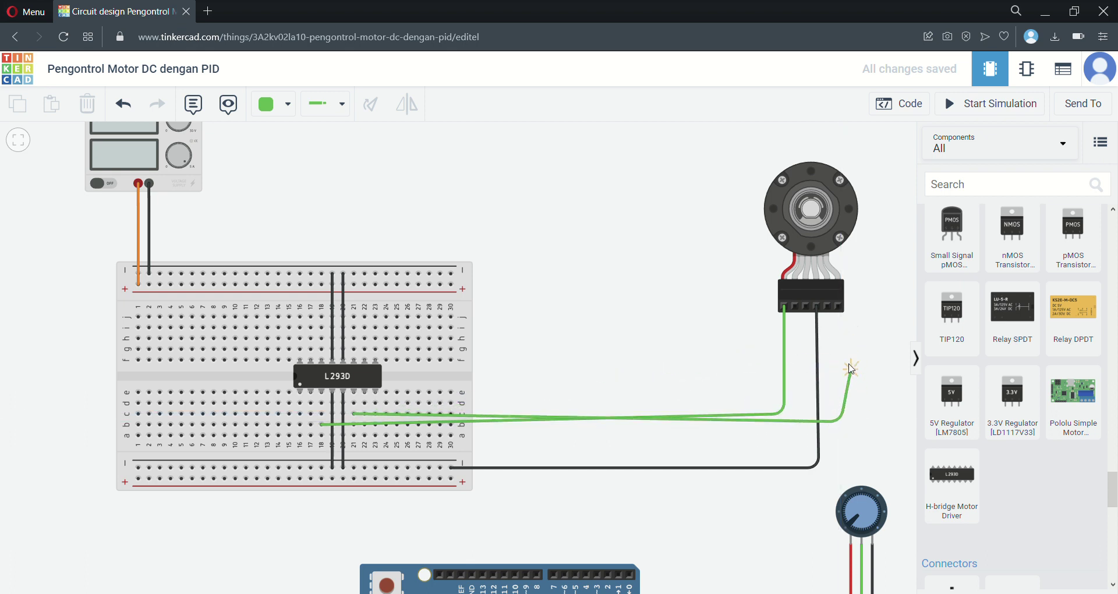
pyautogui.click(841, 308)
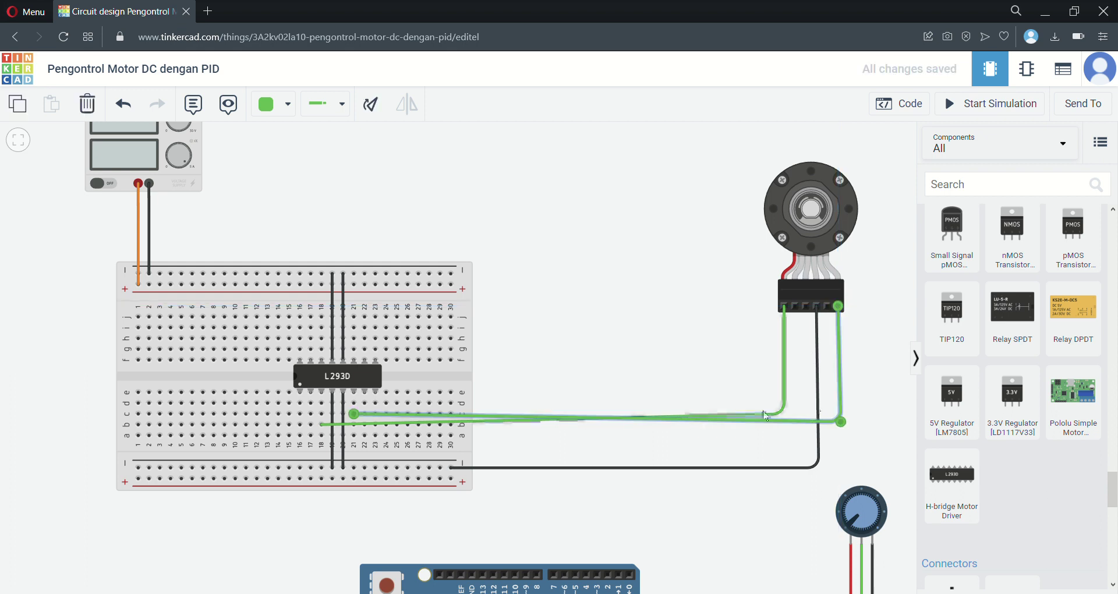
pyautogui.click(785, 411)
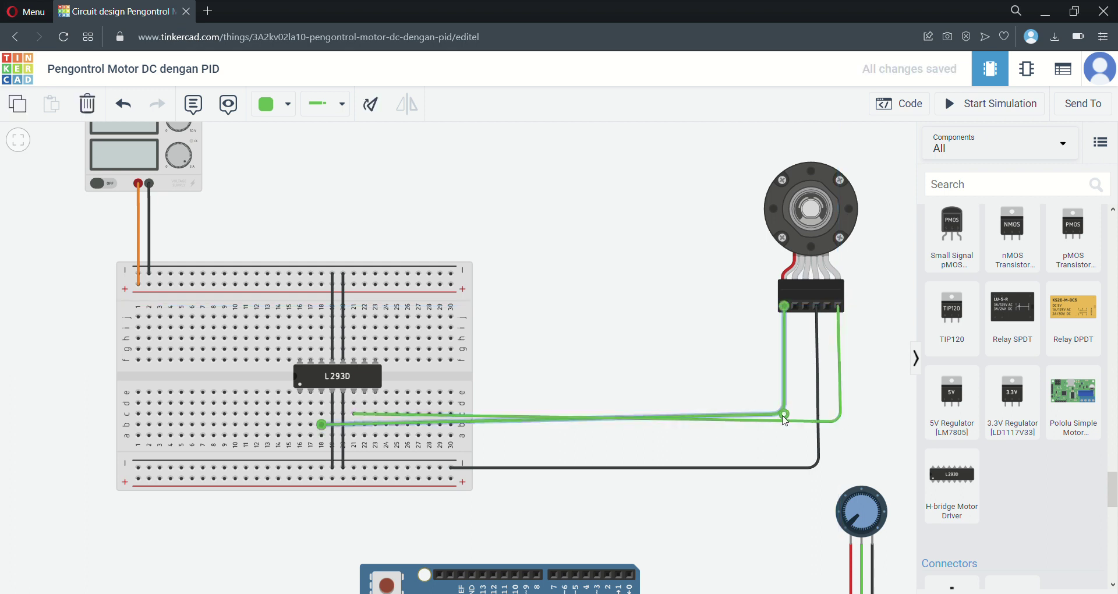
pyautogui.moveTo(784, 417); pyautogui.dragTo(840, 415)
pyautogui.click(840, 420)
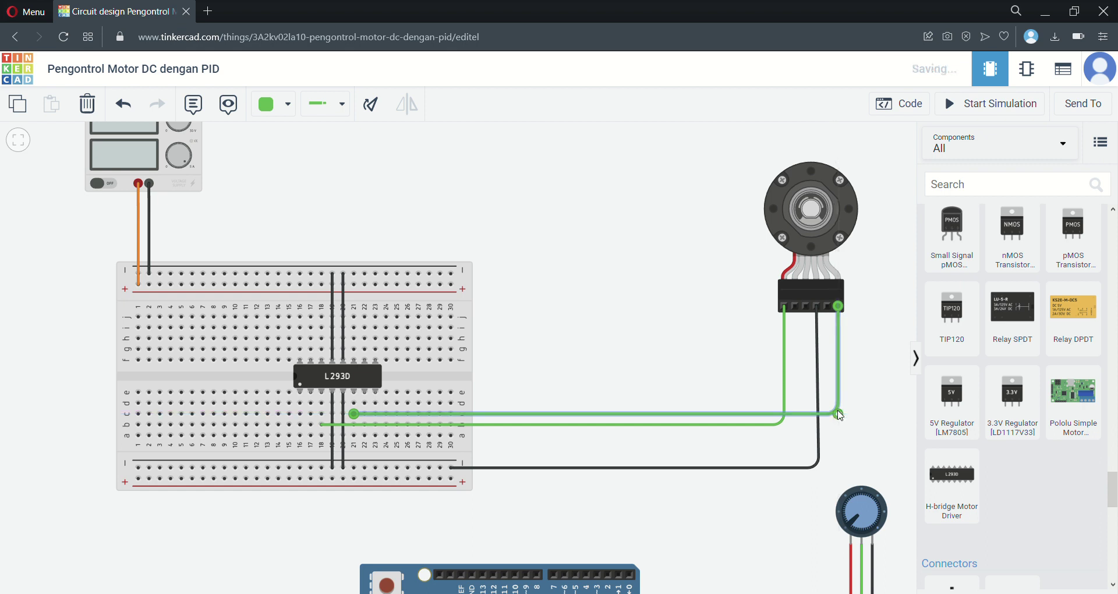
# - Colour both wires between the L293D's columns 18 and 21 and the encoder motor blue
pyautogui.click(274, 104)
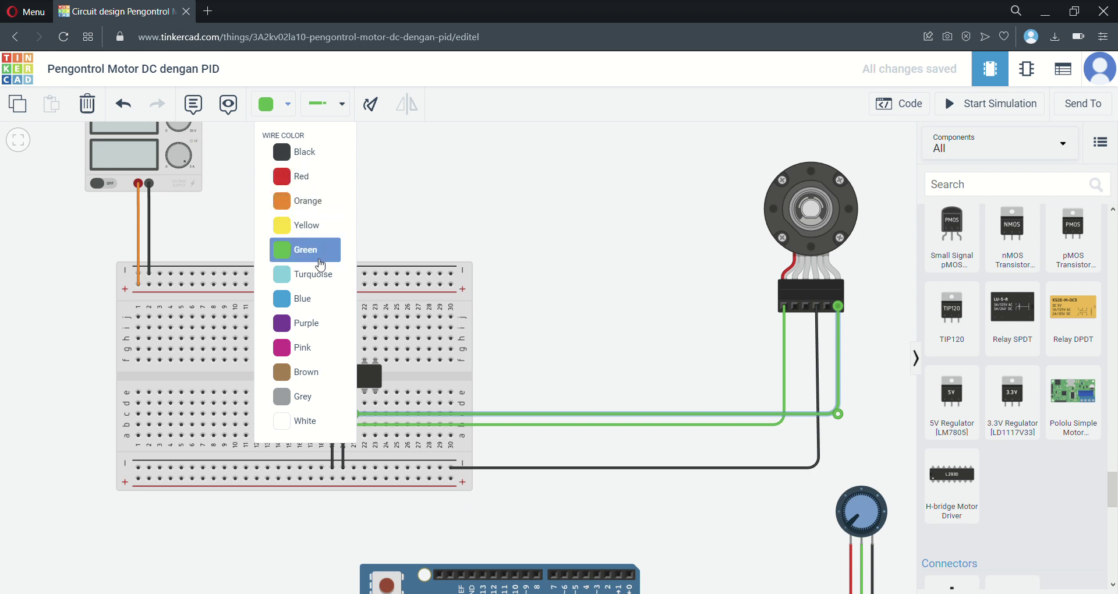
pyautogui.click(322, 300)
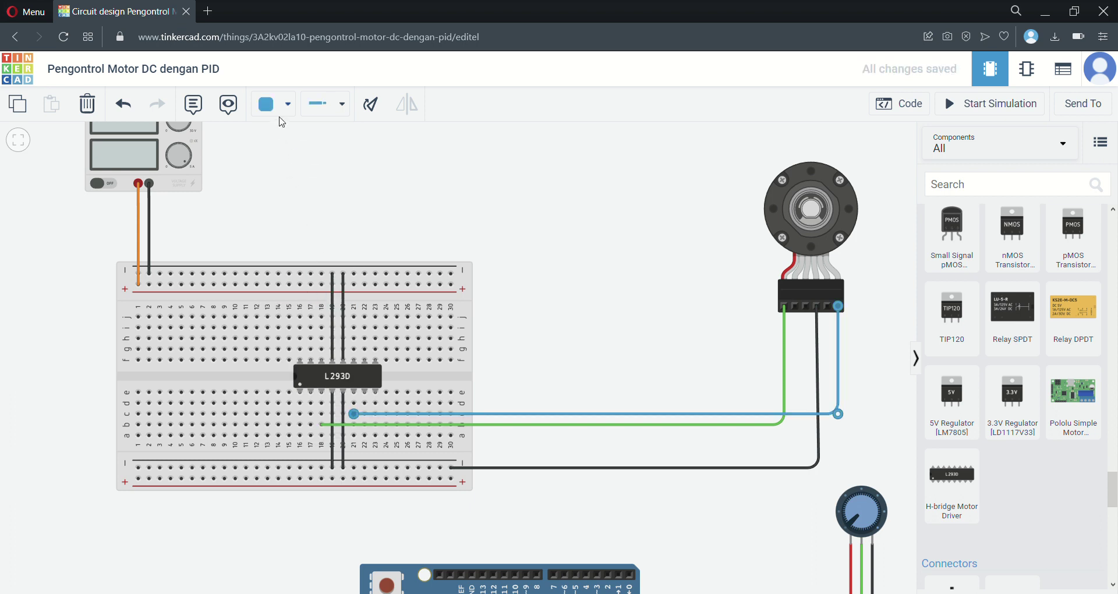
pyautogui.click(495, 425)
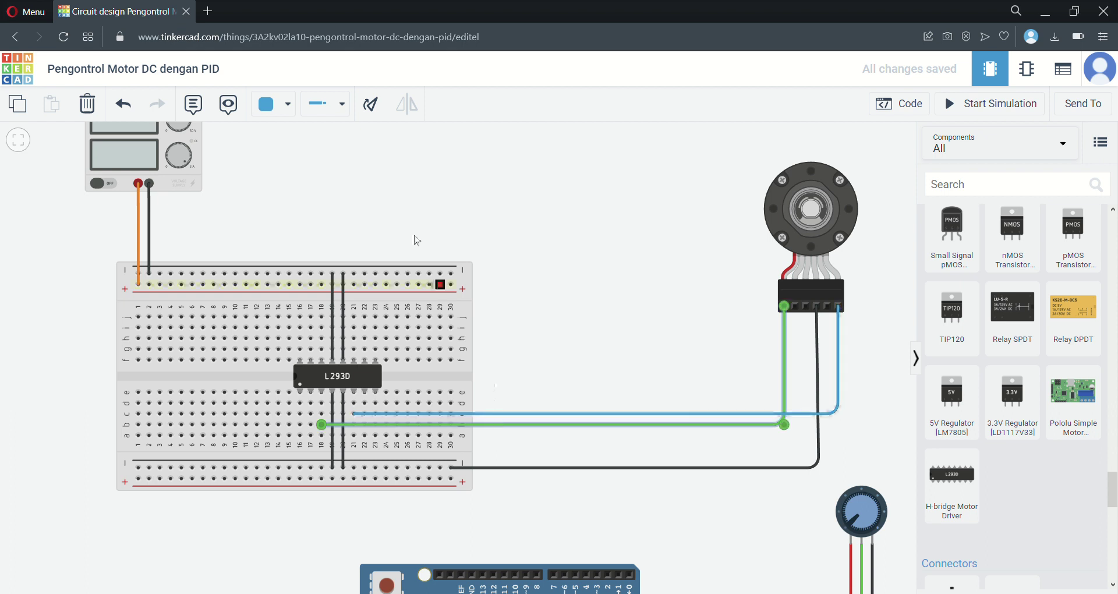
pyautogui.click(290, 110)
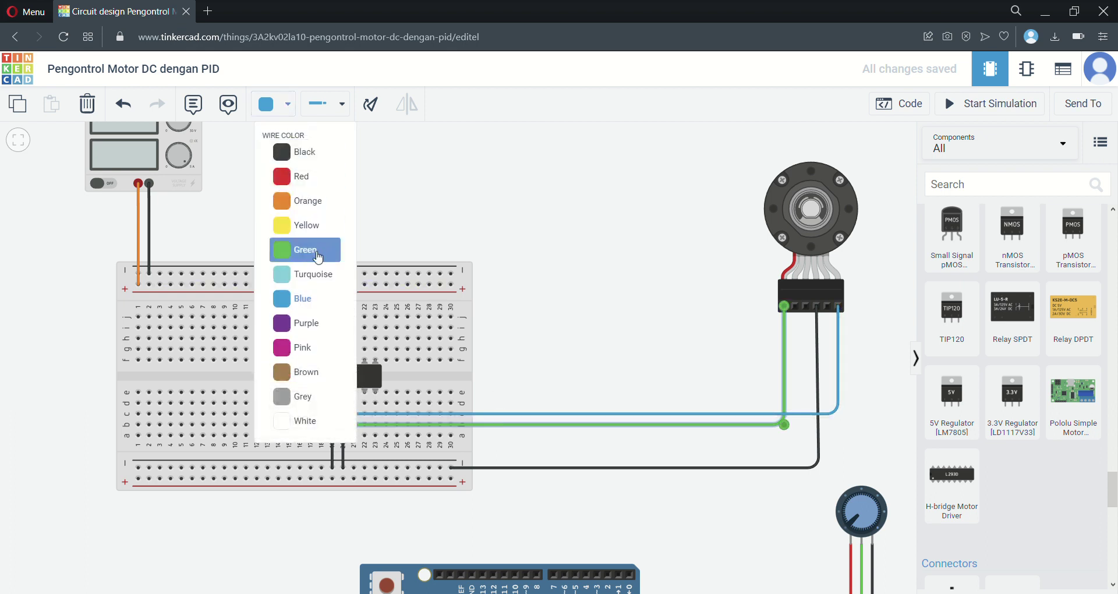
pyautogui.click(313, 301)
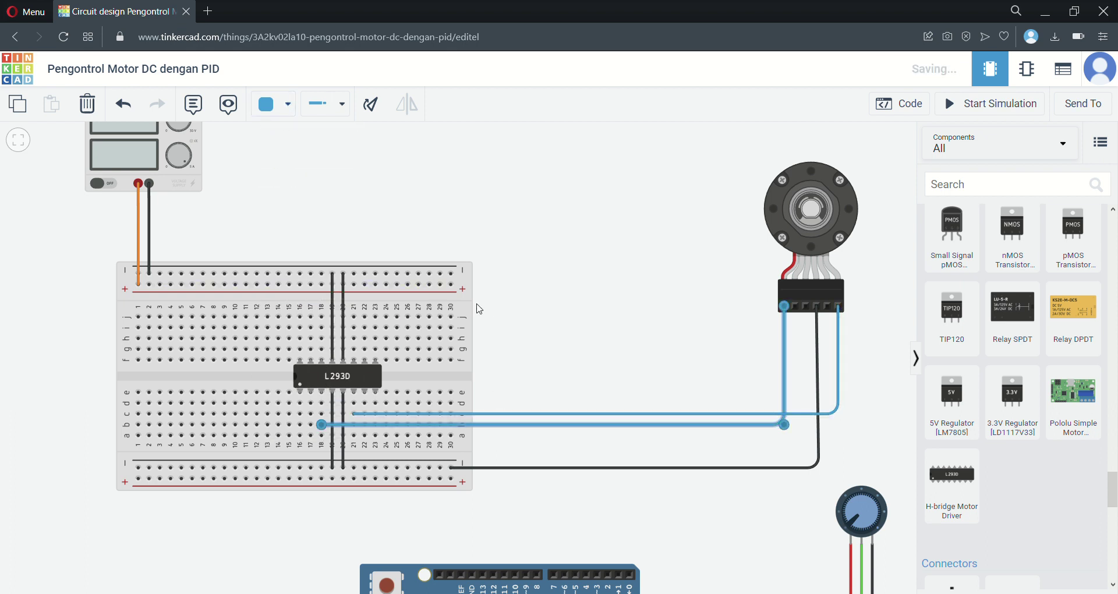
pyautogui.moveTo(520, 274); pyautogui.dragTo(522, 271)
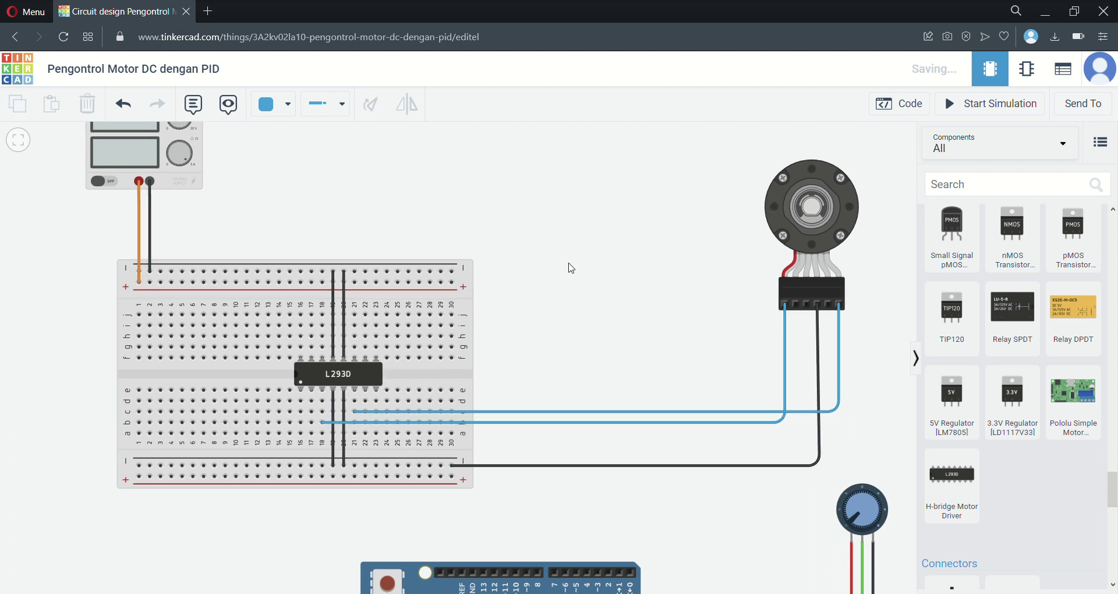
# - Run a red wire from the encoder motor connector's third pin to the breadboard's lower positive rail at column 30, with a squared bend
pyautogui.click(808, 305)
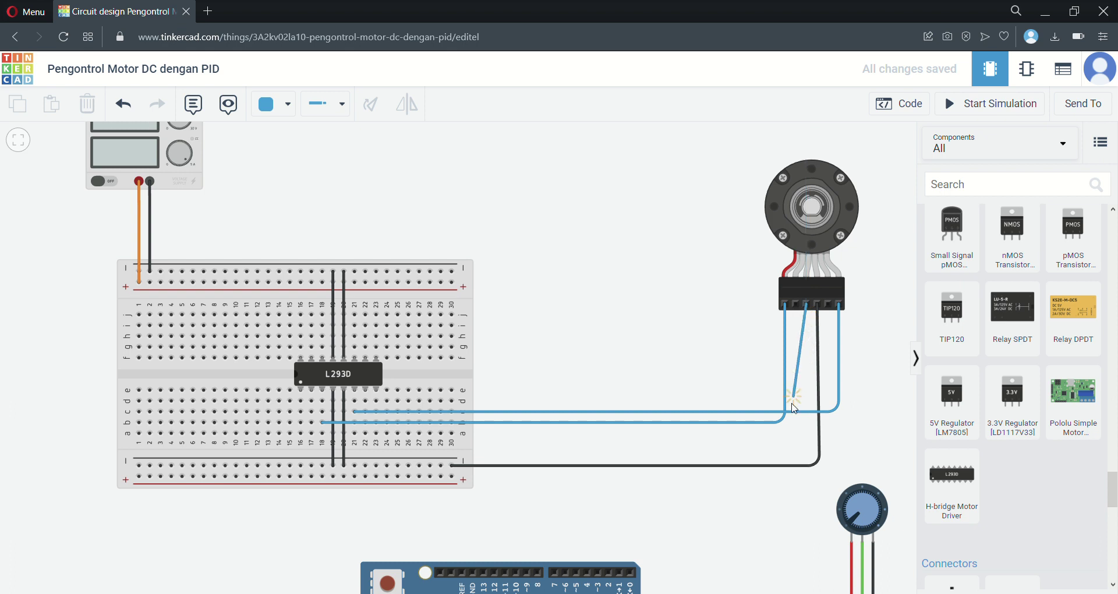
pyautogui.click(807, 482)
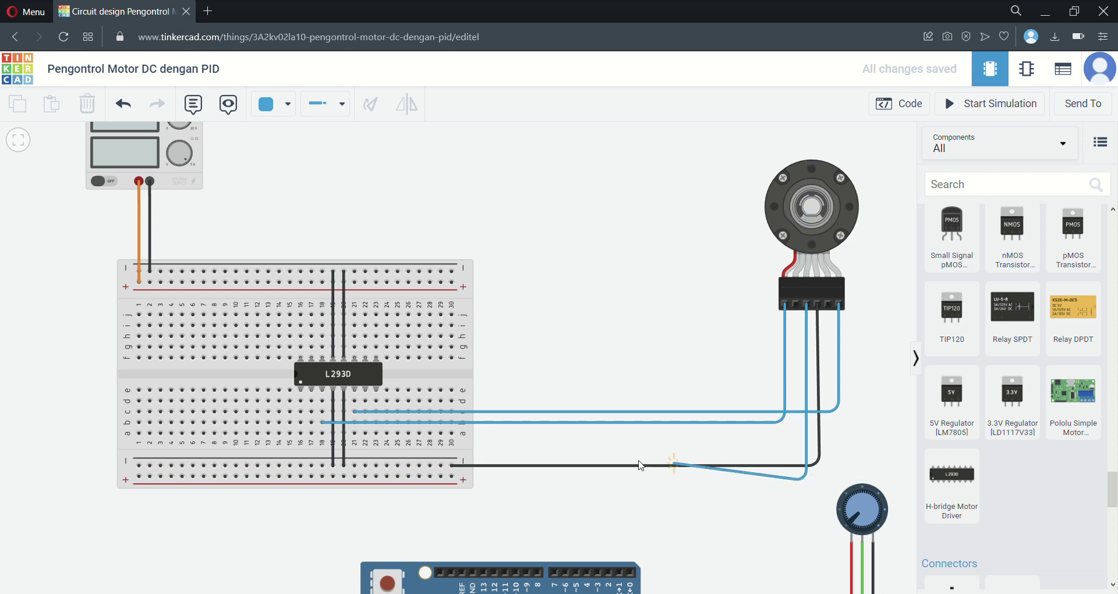
pyautogui.click(453, 477)
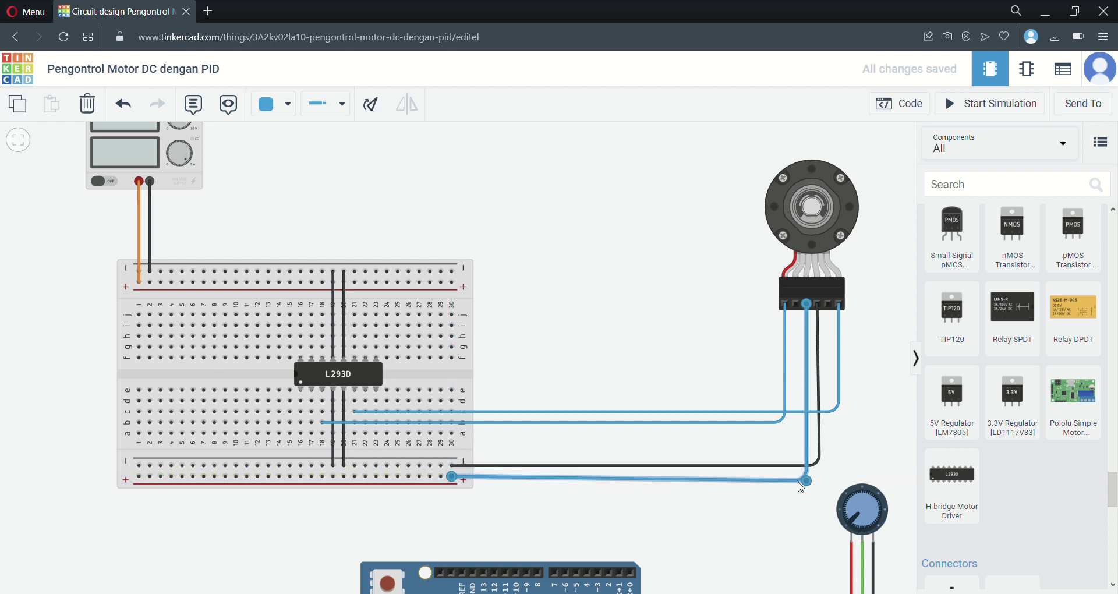
pyautogui.moveTo(807, 482); pyautogui.dragTo(807, 476)
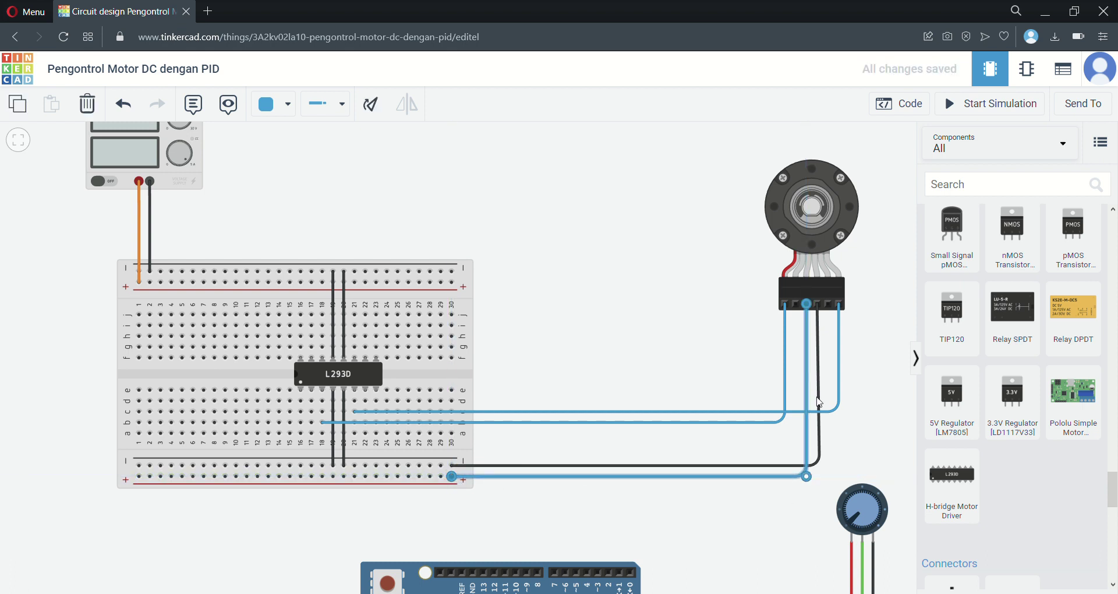
pyautogui.click(288, 104)
pyautogui.click(291, 176)
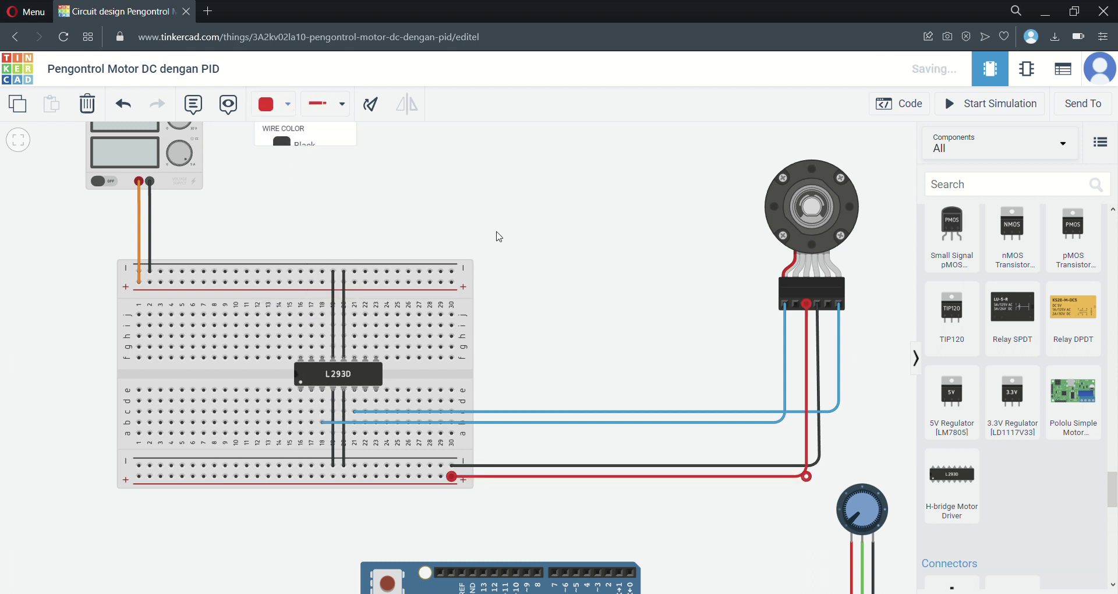
pyautogui.click(561, 265)
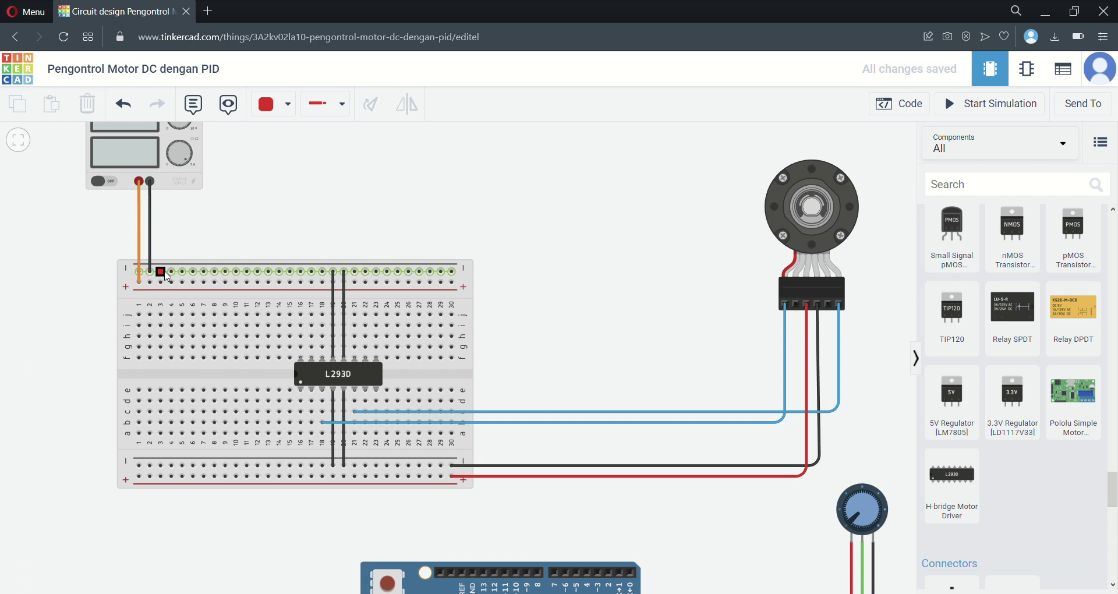
# - Link the breadboard's upper and lower negative rails with a black wire at column 3
pyautogui.click(266, 104)
pyautogui.click(282, 146)
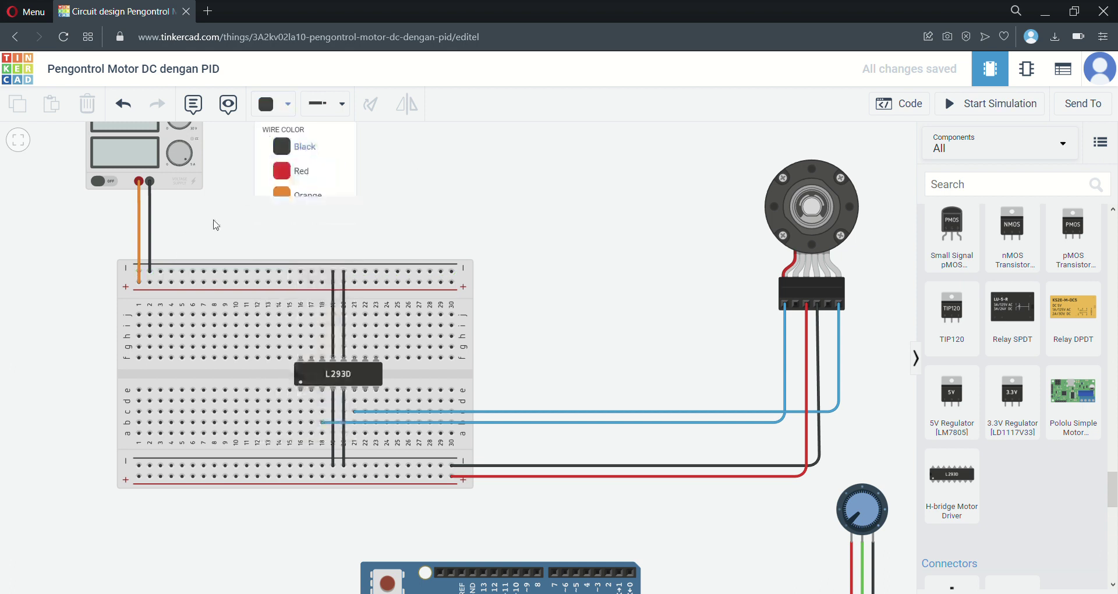
pyautogui.click(160, 272)
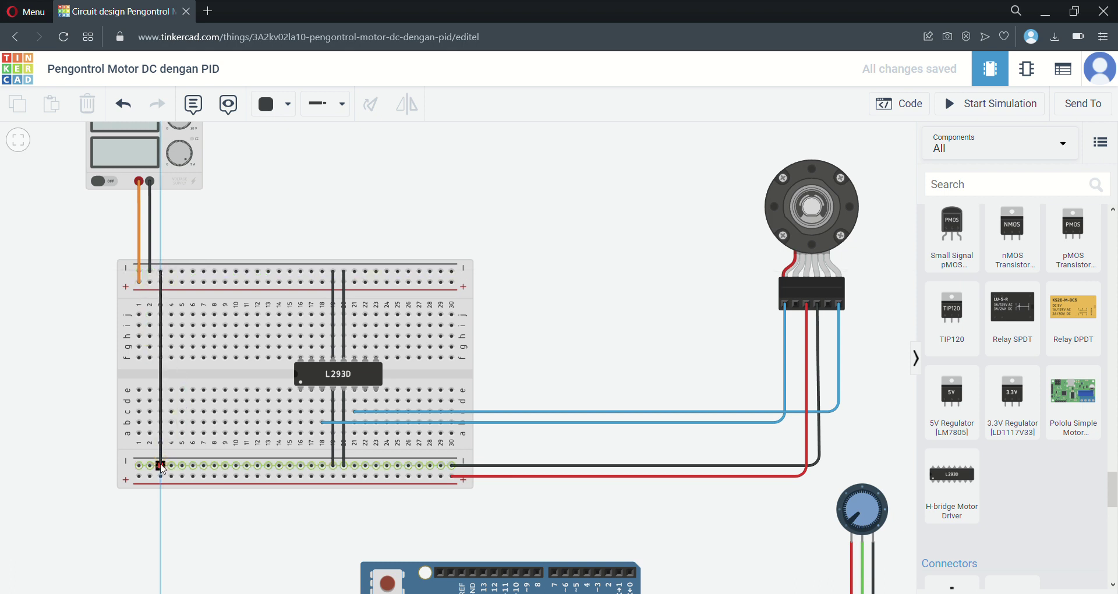
pyautogui.click(162, 465)
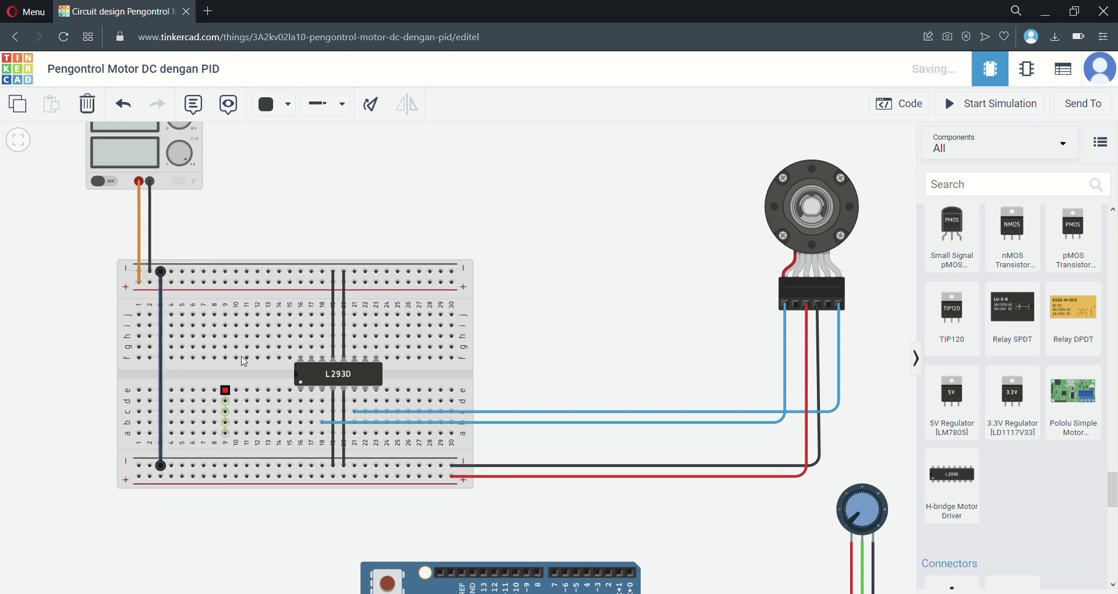
pyautogui.click(613, 255)
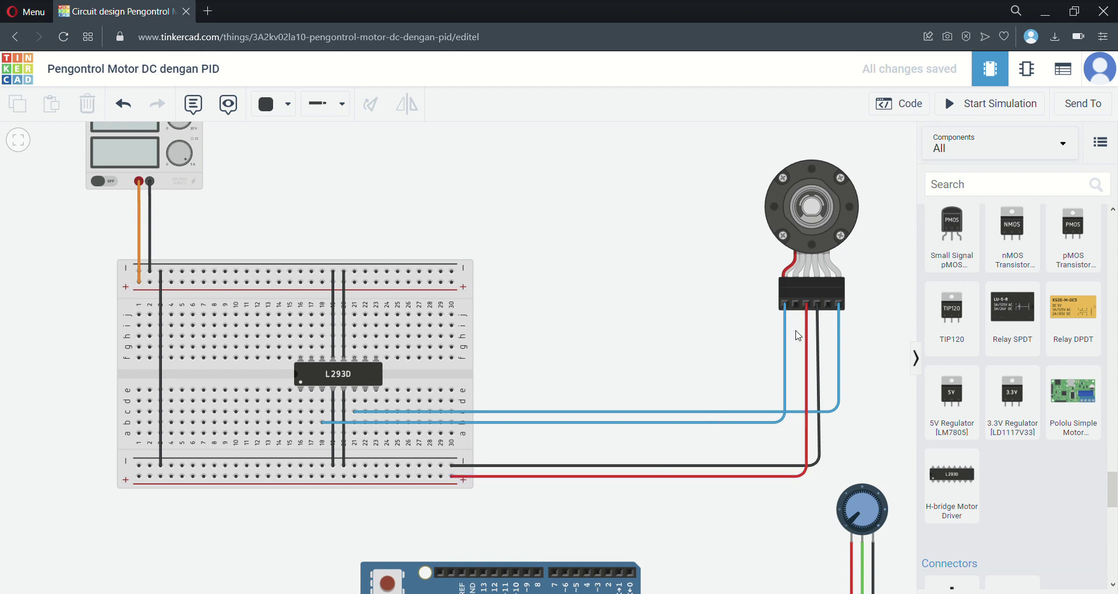
# - Wire the encoder motor connector's second pin to Arduino pin 3 and its fifth pin to Arduino pin 2
pyautogui.click(796, 305)
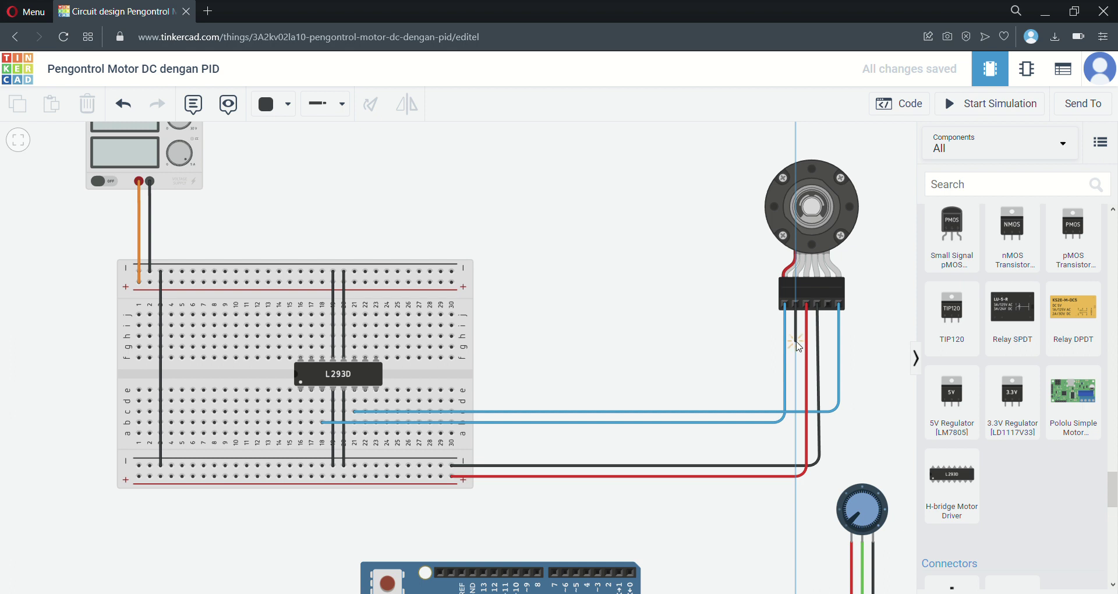
pyautogui.scroll(-3, 813, 336)
pyautogui.hscroll(2, 676, 354)
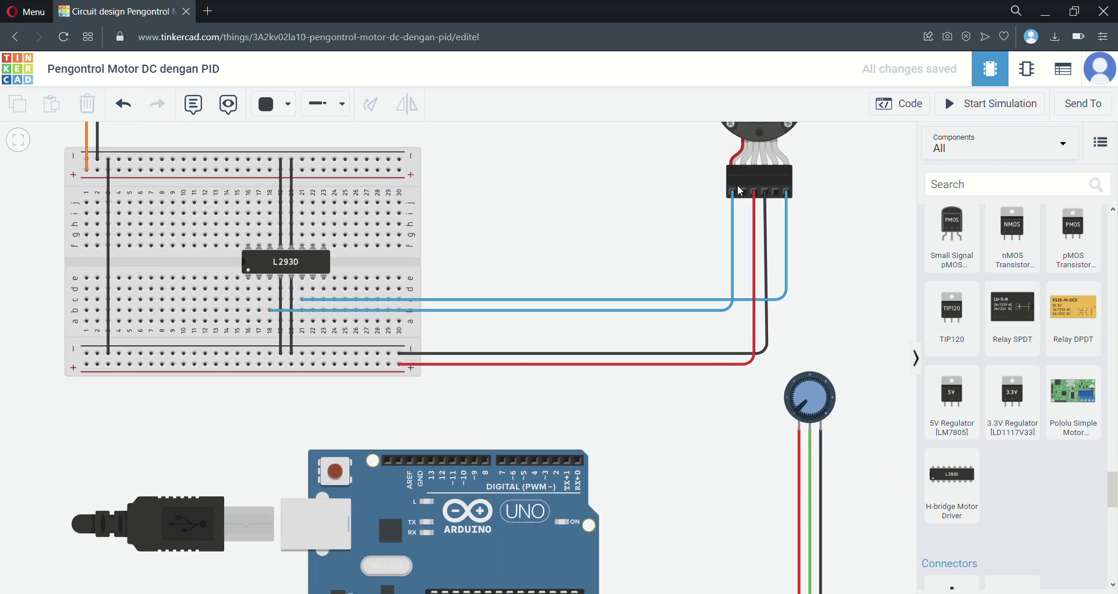
pyautogui.click(743, 192)
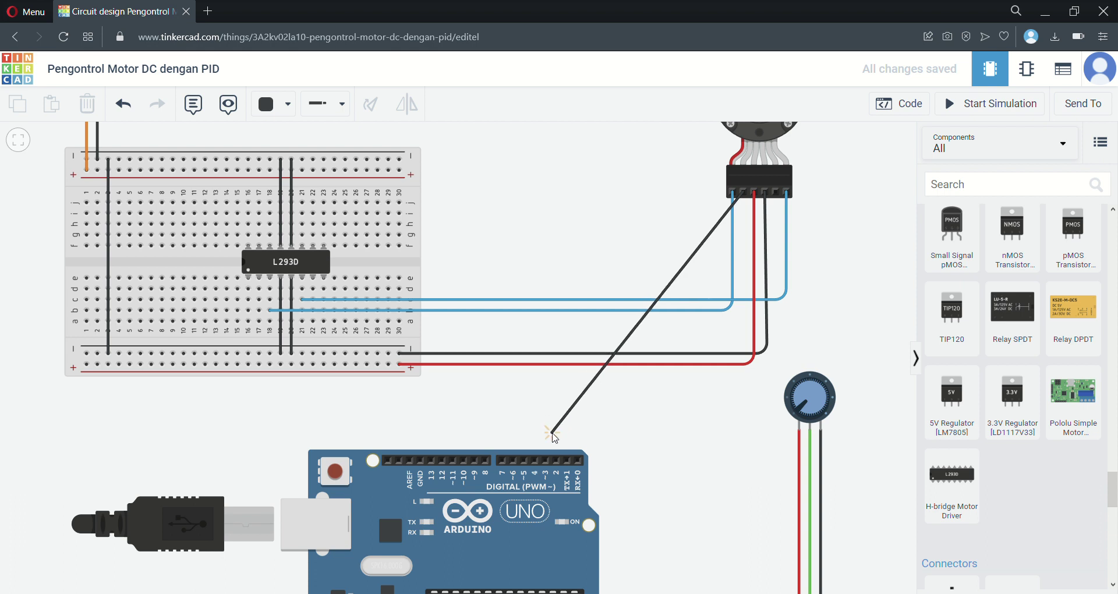
pyautogui.click(545, 464)
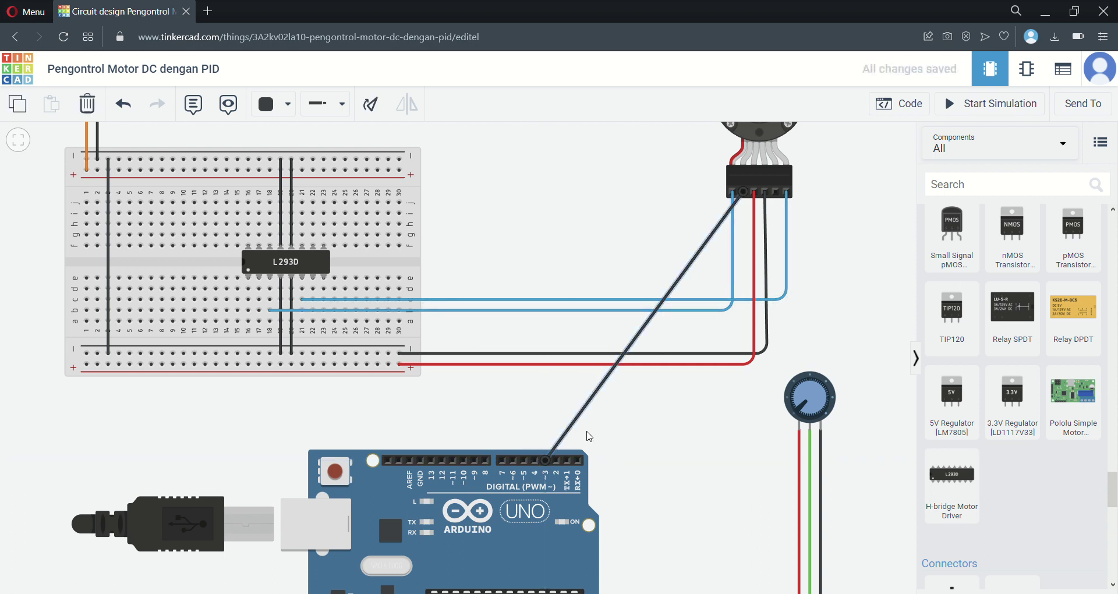
pyautogui.click(777, 193)
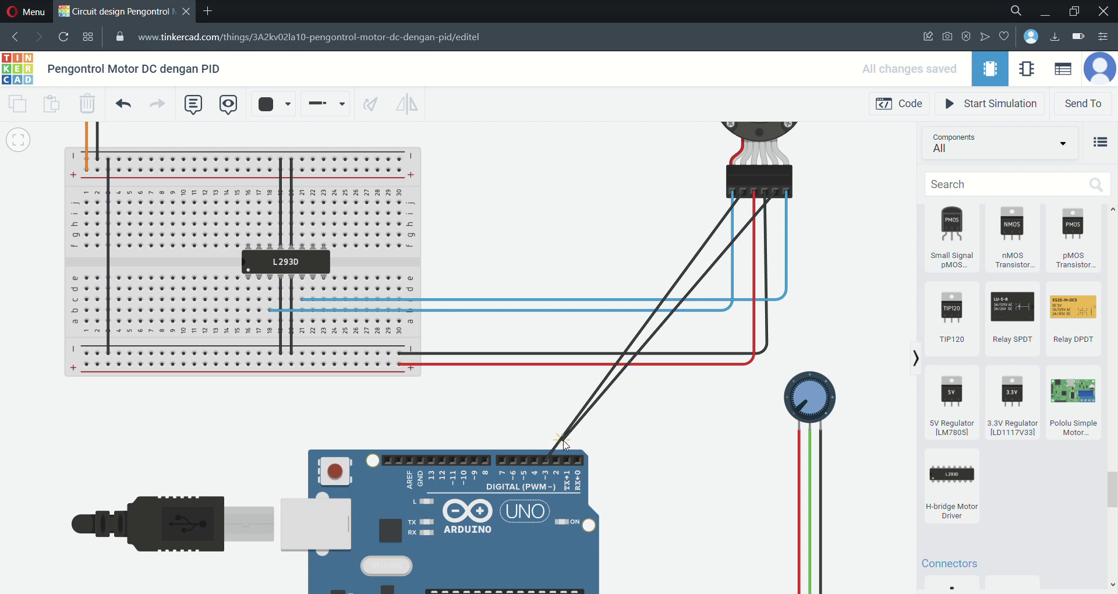
pyautogui.click(556, 460)
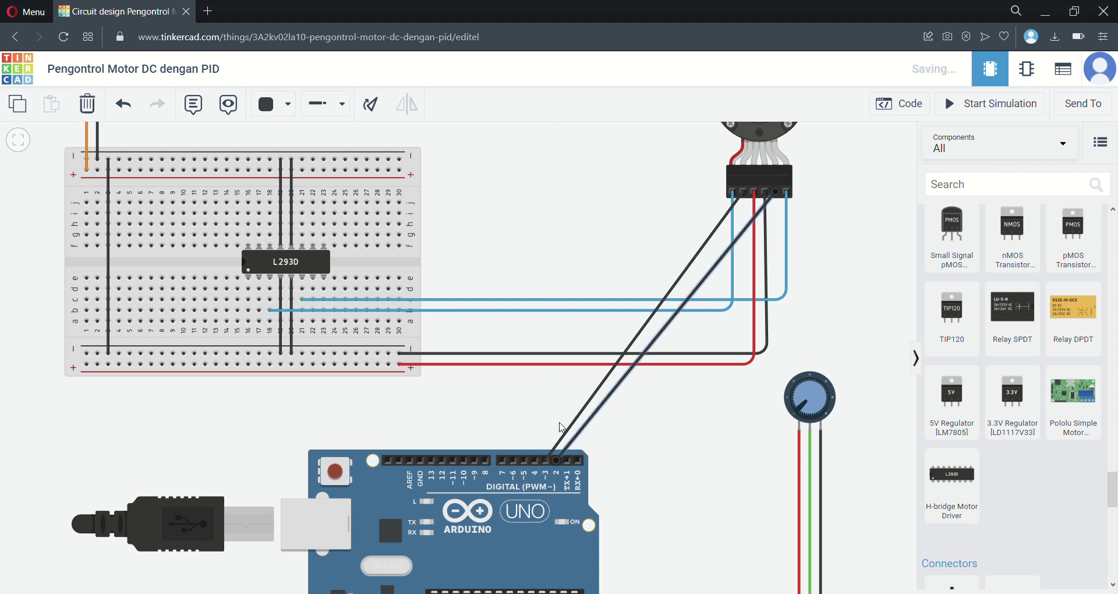
# - Colour both wires between the encoder motor and Arduino pins 3 and 2 green
pyautogui.click(689, 270)
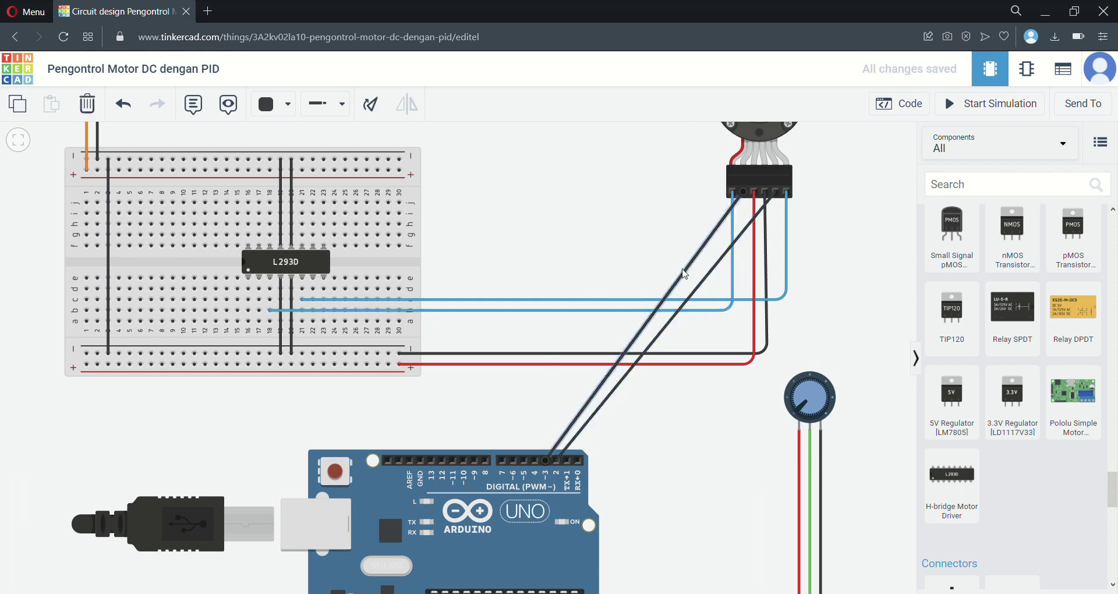
pyautogui.click(287, 105)
pyautogui.click(300, 249)
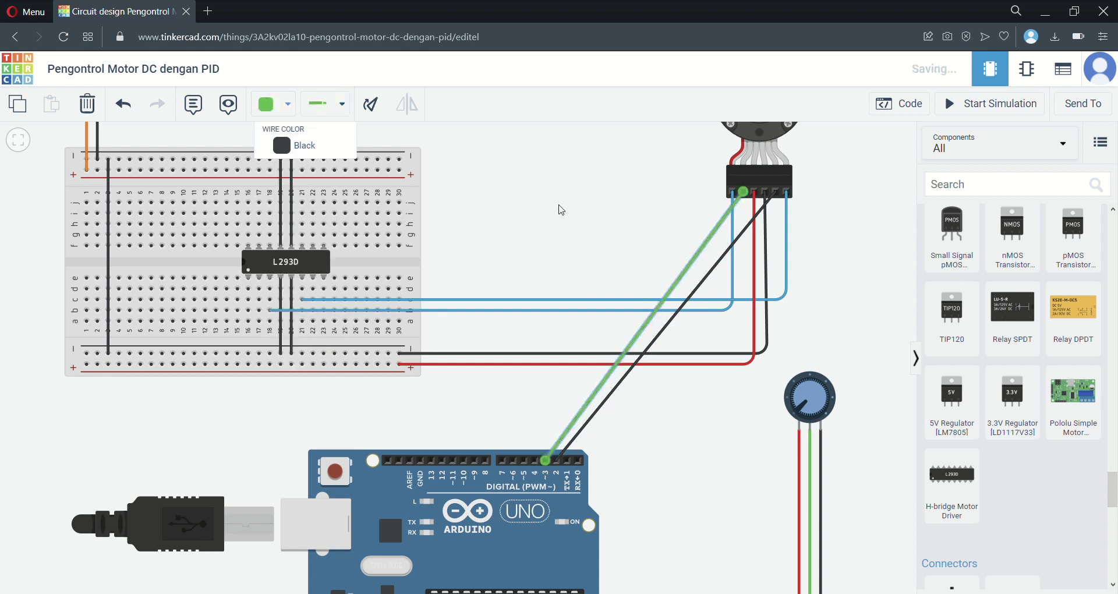
pyautogui.click(699, 288)
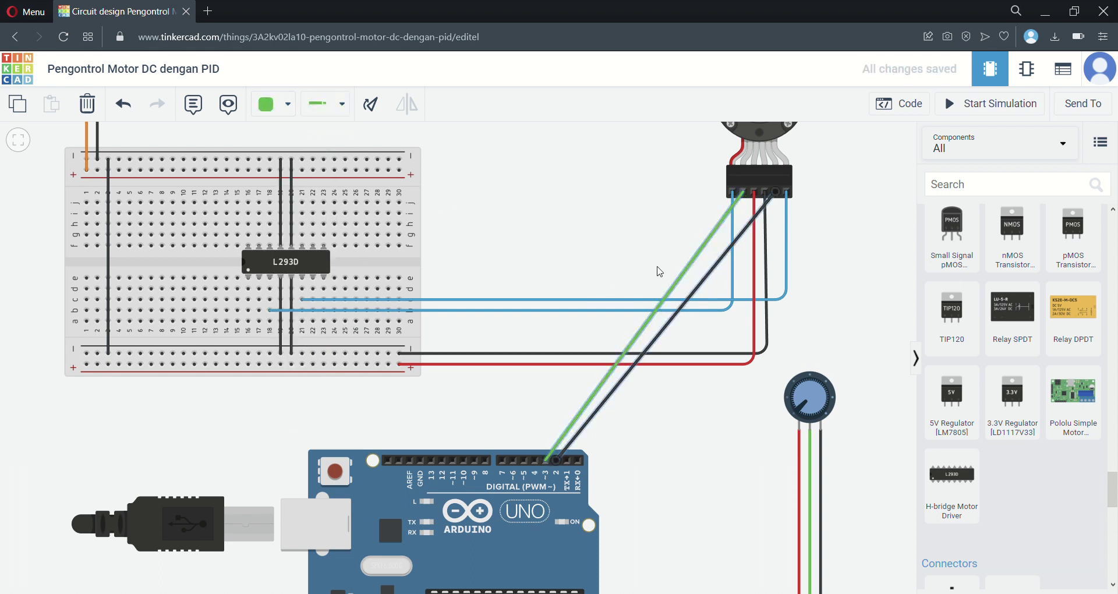
pyautogui.click(289, 104)
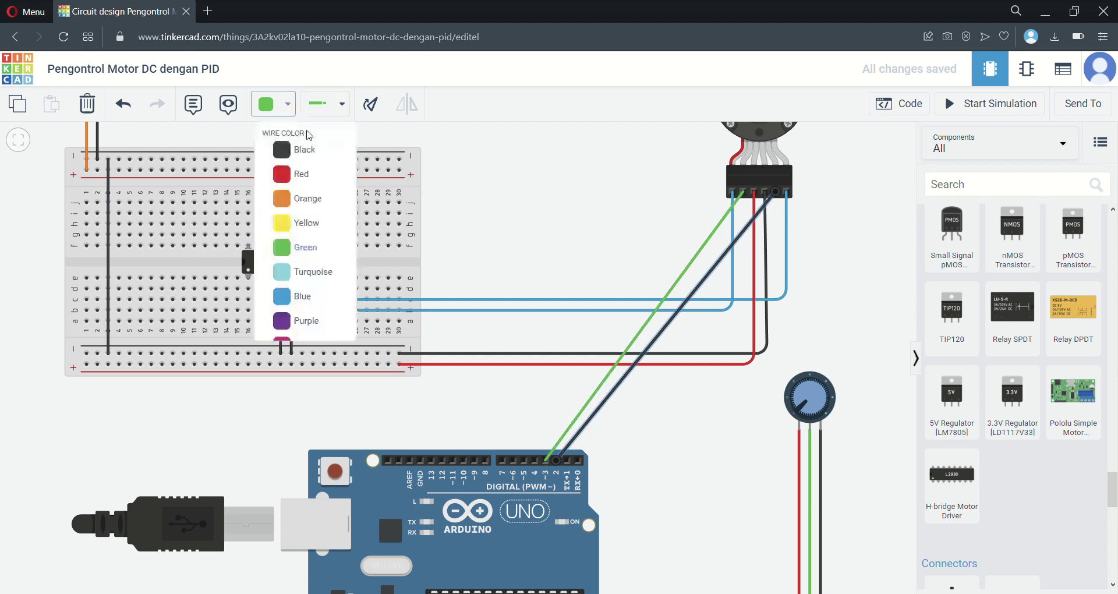
pyautogui.click(323, 248)
# - Bend both green encoder wires so they rise vertically from Arduino pins 3 and 2 before turning toward the motor connector
pyautogui.click(673, 286)
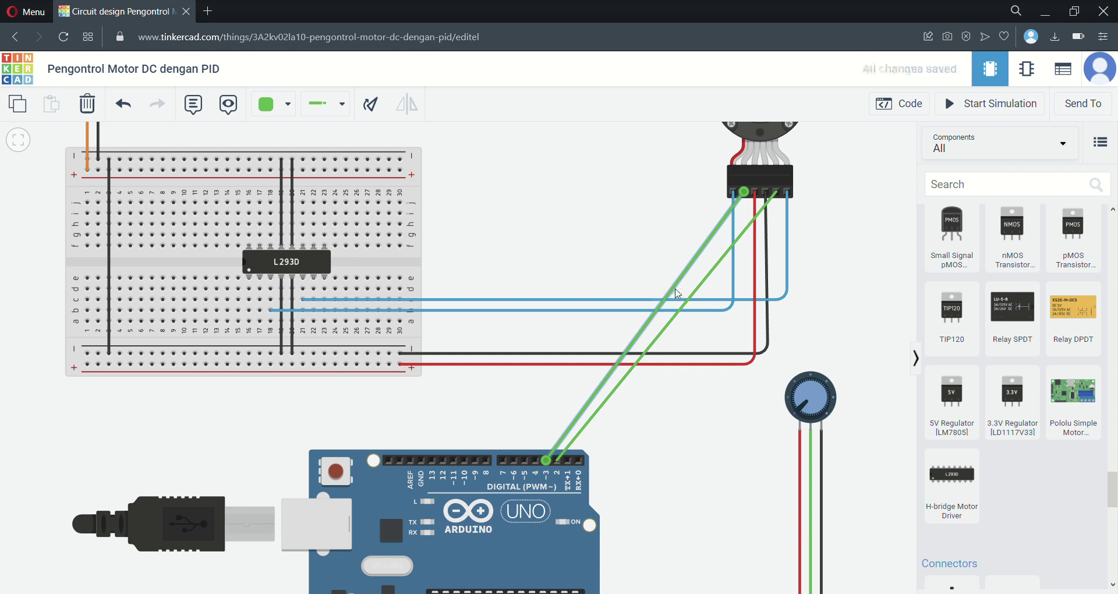
pyautogui.moveTo(675, 286); pyautogui.dragTo(547, 196)
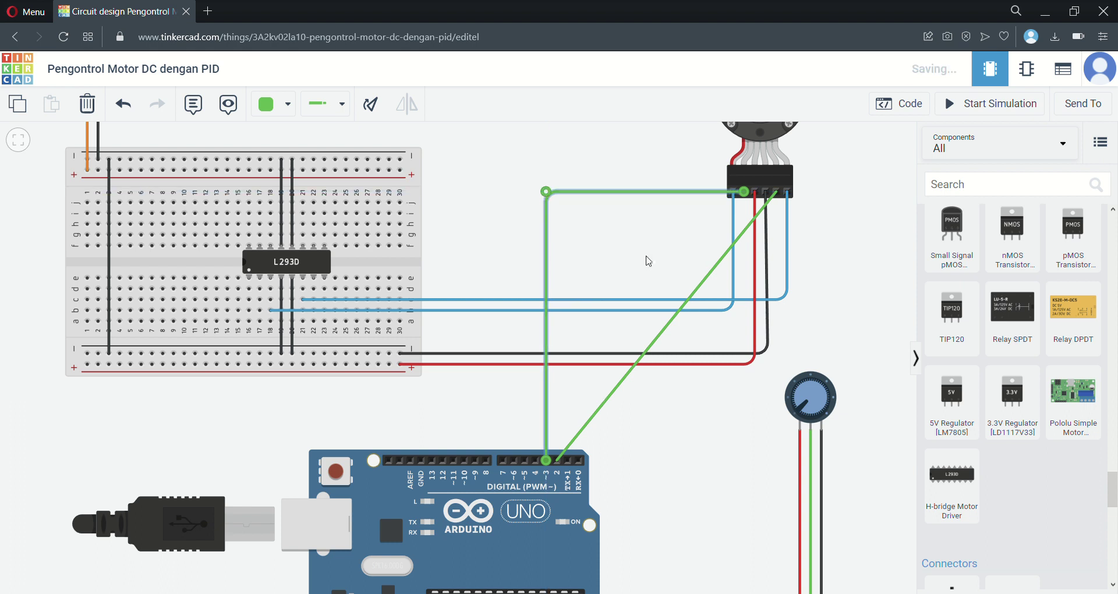
pyautogui.click(707, 275)
pyautogui.moveTo(707, 275); pyautogui.dragTo(560, 221)
pyautogui.click(606, 248)
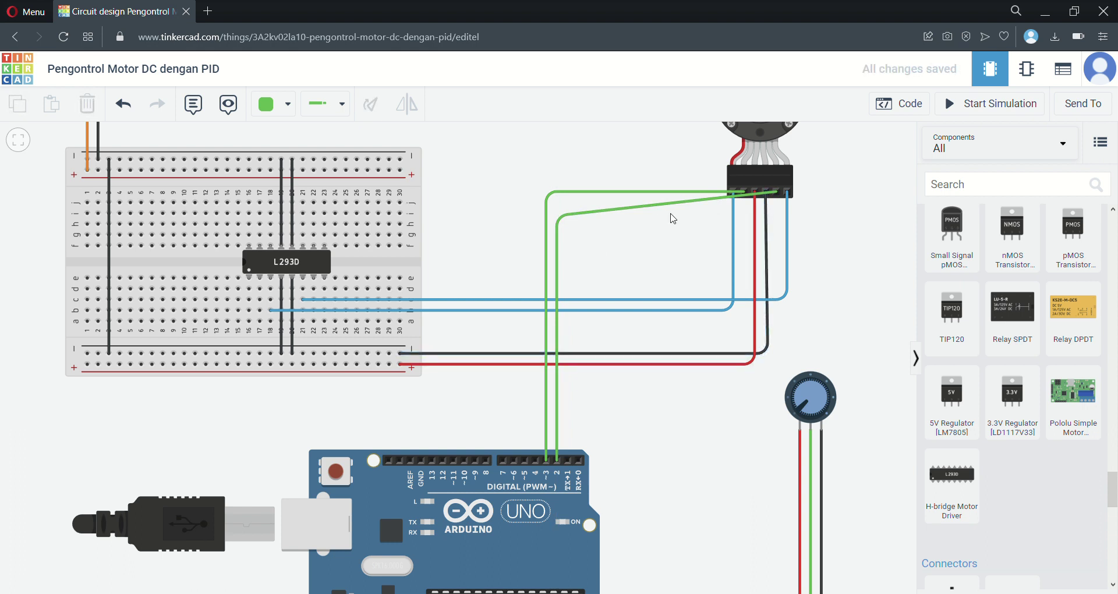
pyautogui.click(751, 175)
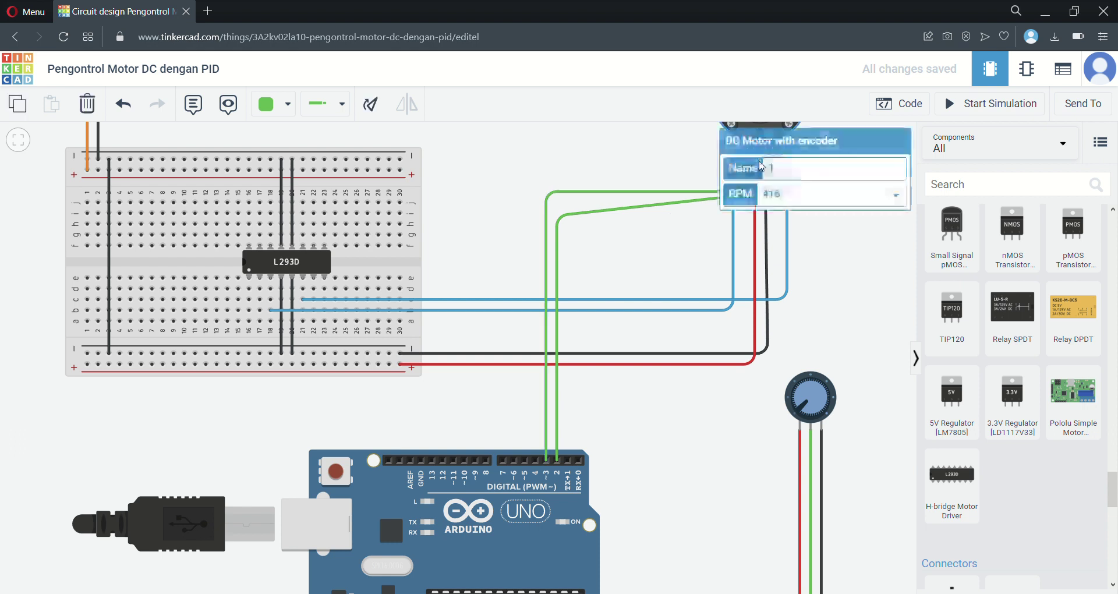
pyautogui.click(737, 172)
pyautogui.click(820, 254)
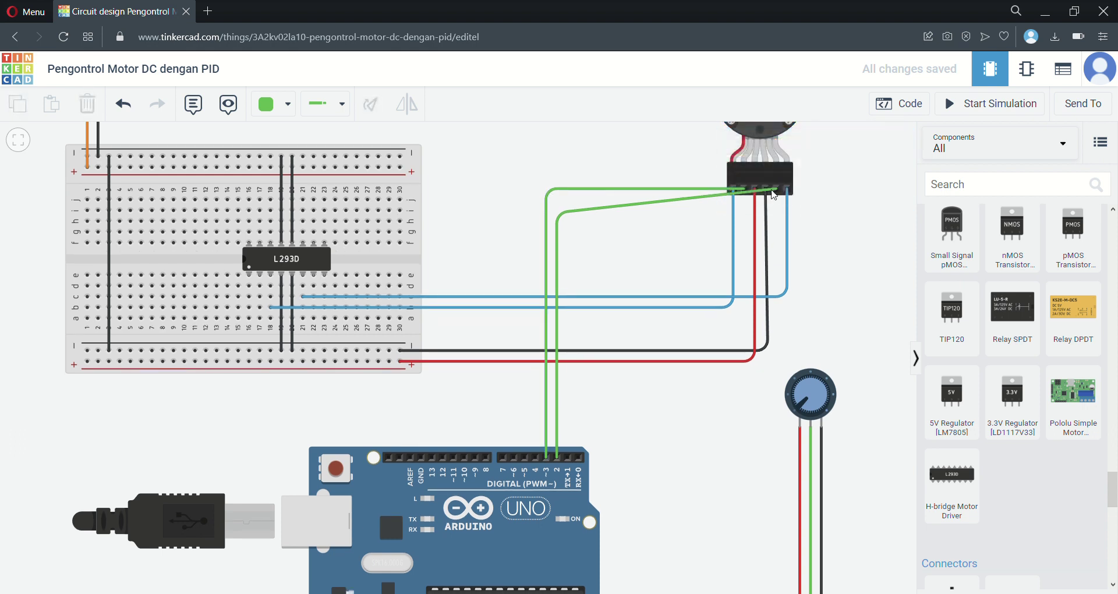
pyautogui.click(764, 133)
pyautogui.click(717, 157)
pyautogui.click(760, 137)
pyautogui.click(663, 165)
# - Connect breadboard columns 16 and 14 in row g with a wire and colour it red
pyautogui.moveTo(664, 165); pyautogui.dragTo(776, 258)
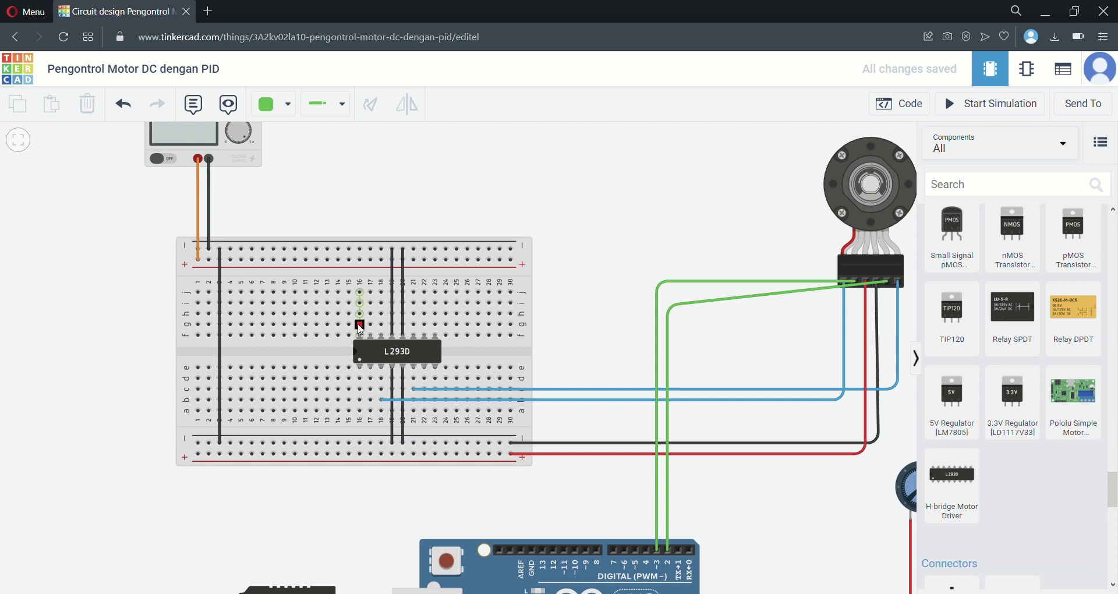
pyautogui.click(359, 325)
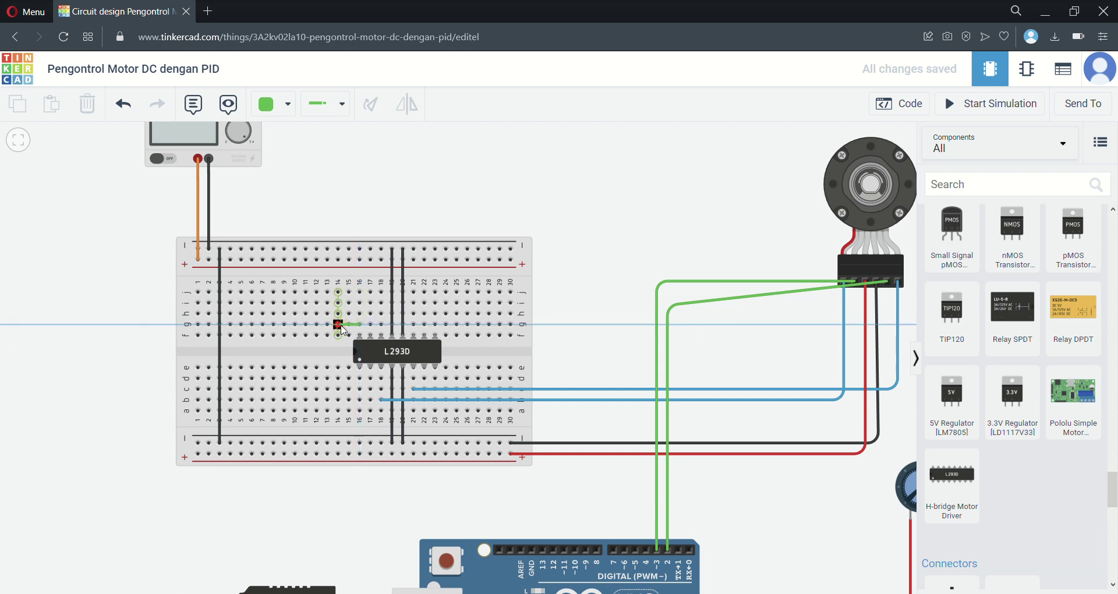
pyautogui.click(340, 325)
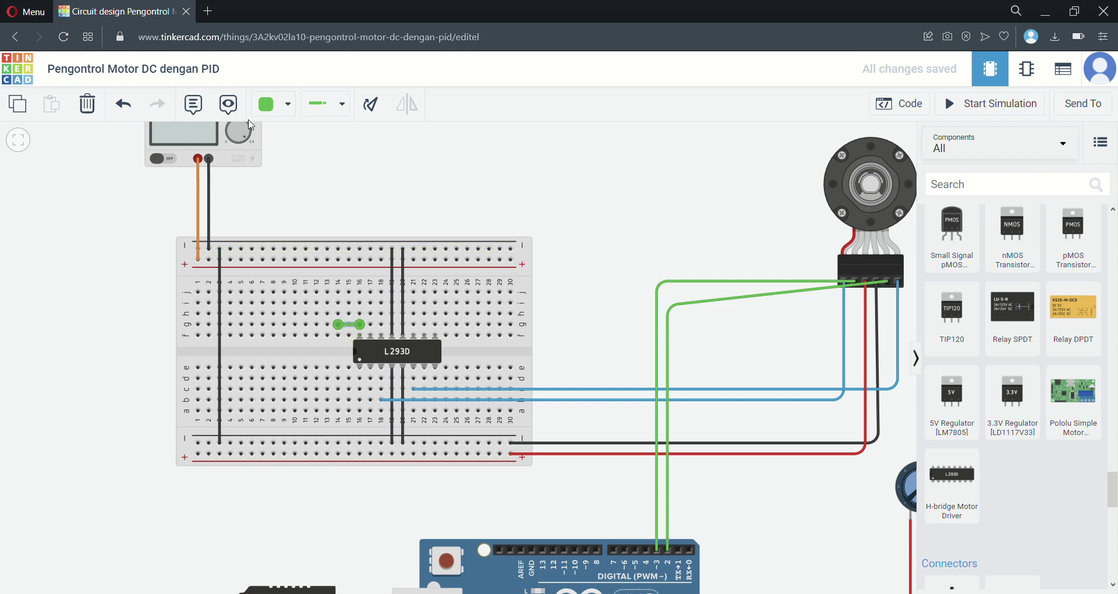
pyautogui.click(288, 104)
pyautogui.click(314, 186)
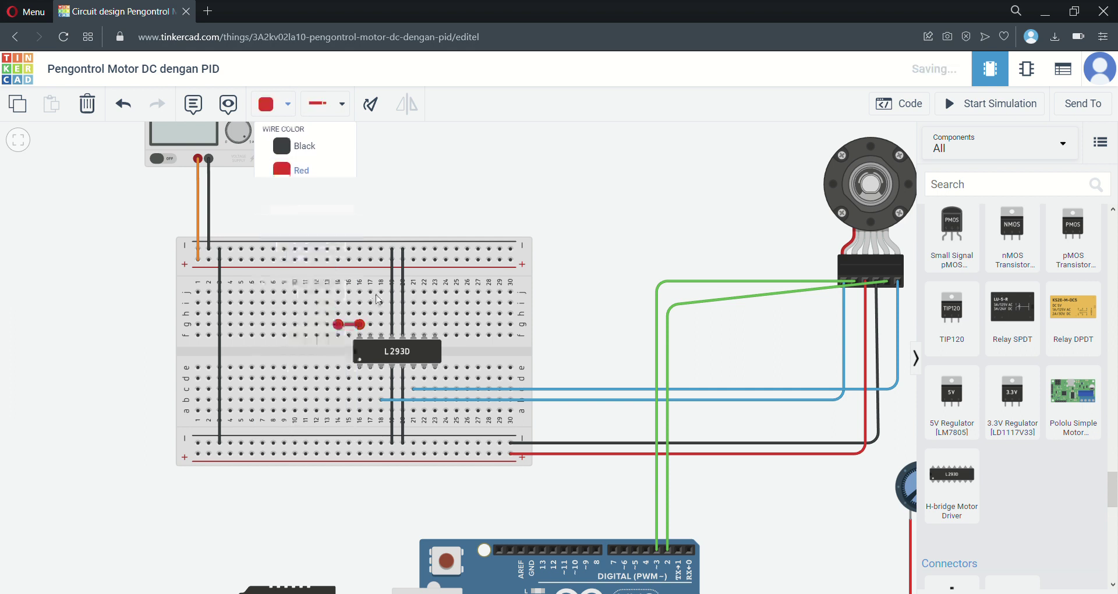
# - Run a red wire from breadboard column 14, row f, down to the lower positive rail
pyautogui.click(337, 334)
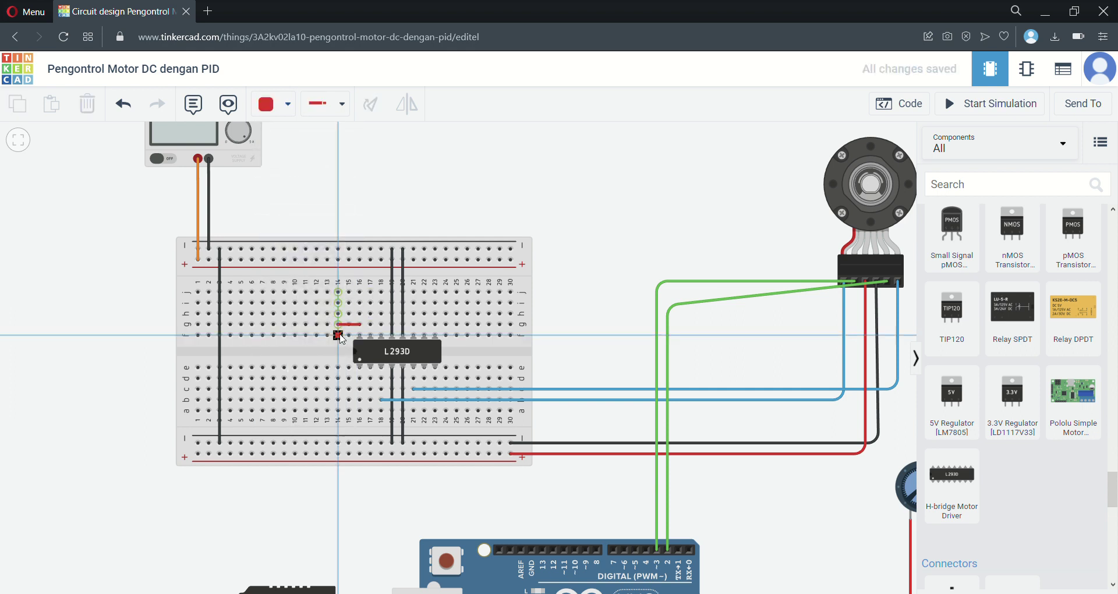
pyautogui.click(338, 453)
pyautogui.moveTo(382, 492); pyautogui.dragTo(361, 277)
pyautogui.click(310, 223)
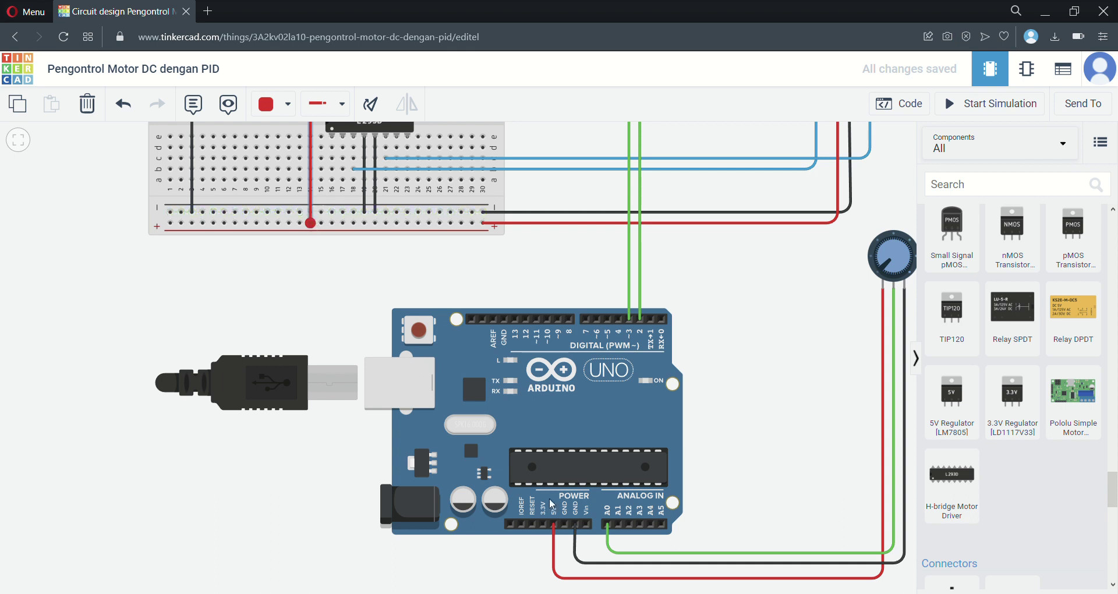
# - Run a red wire from the Arduino's 5V pin around the board to the lower positive rail at column 14, squaring its bend
pyautogui.click(554, 524)
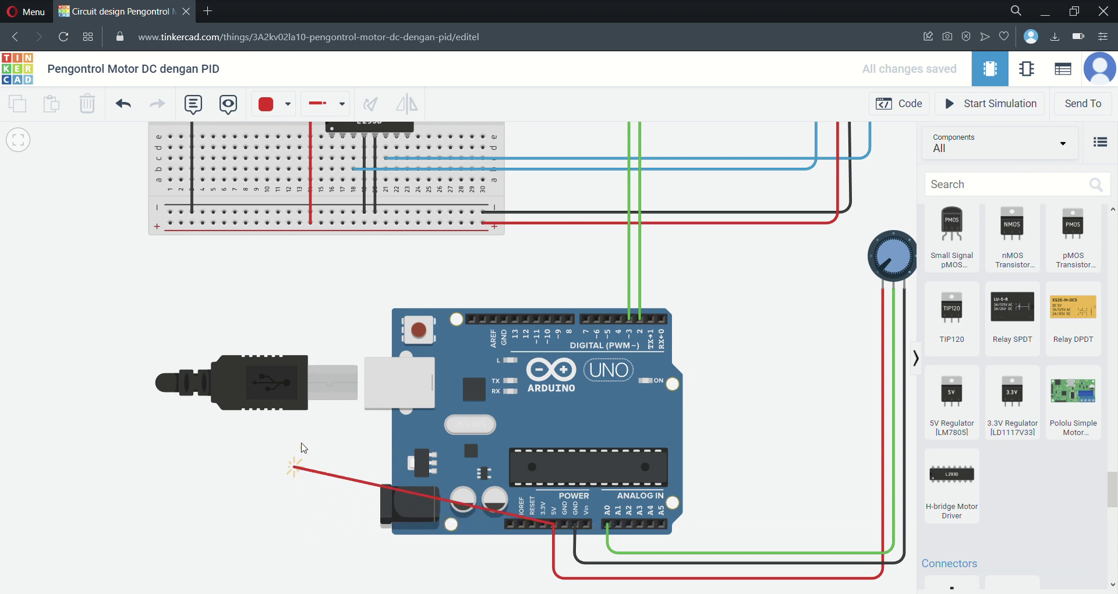
pyautogui.click(298, 525)
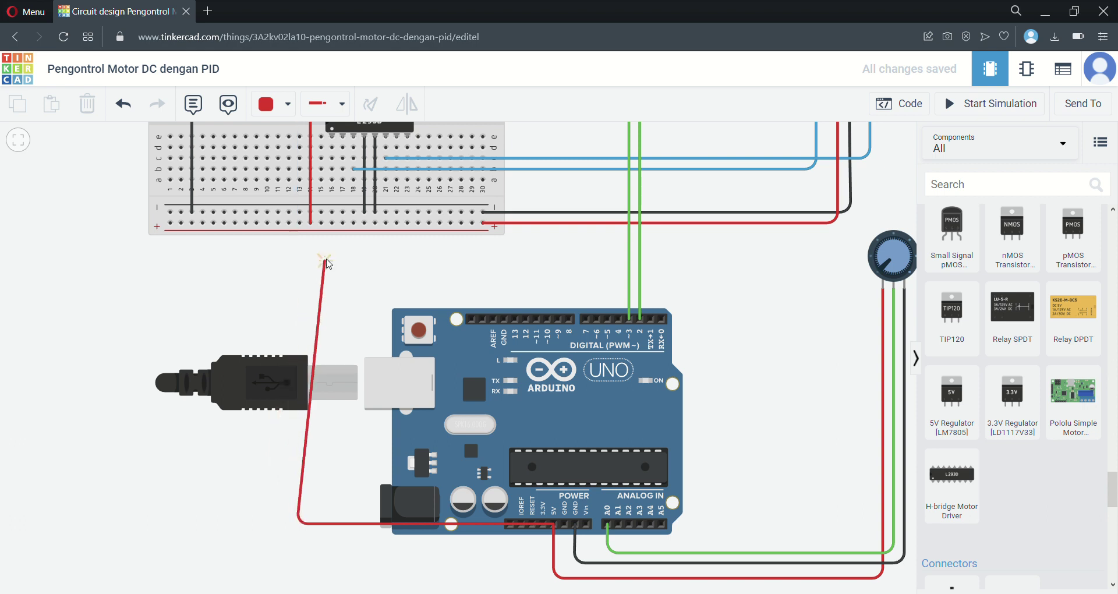
pyautogui.click(310, 224)
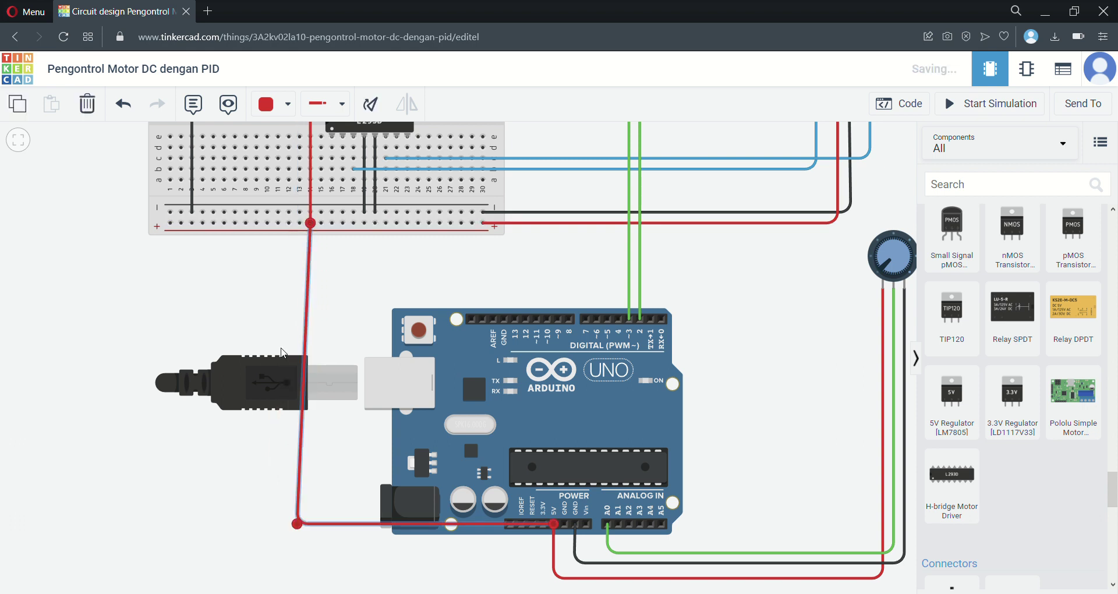
pyautogui.moveTo(297, 524); pyautogui.dragTo(315, 525)
pyautogui.click(349, 489)
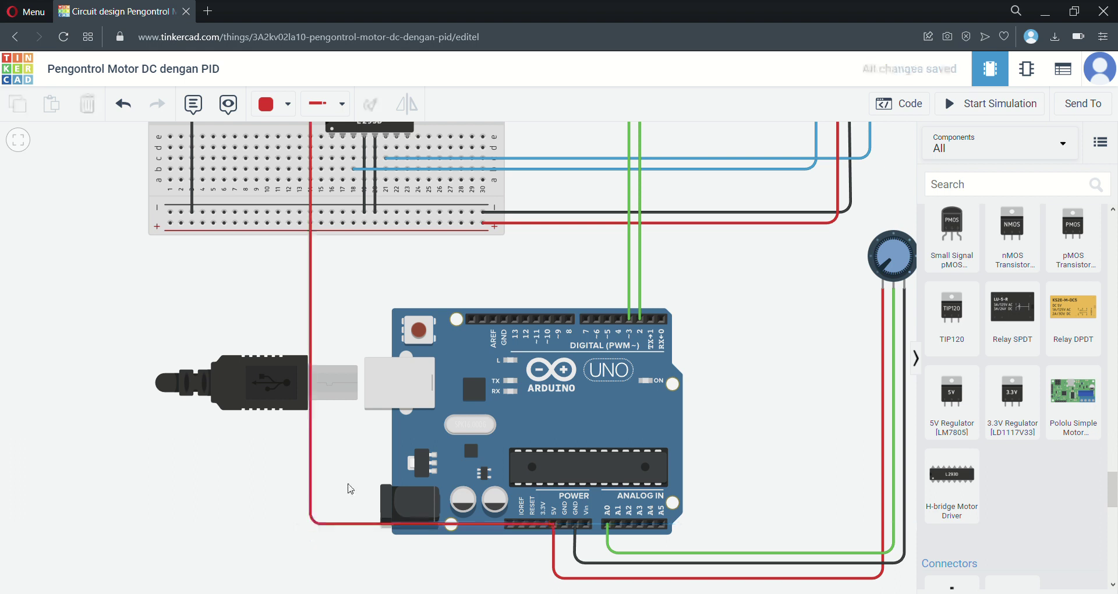
# - Run a wire from the L293D's Input 1 at breadboard column 17, row a, down and across to Arduino pin 7
pyautogui.moveTo(779, 363); pyautogui.dragTo(753, 464)
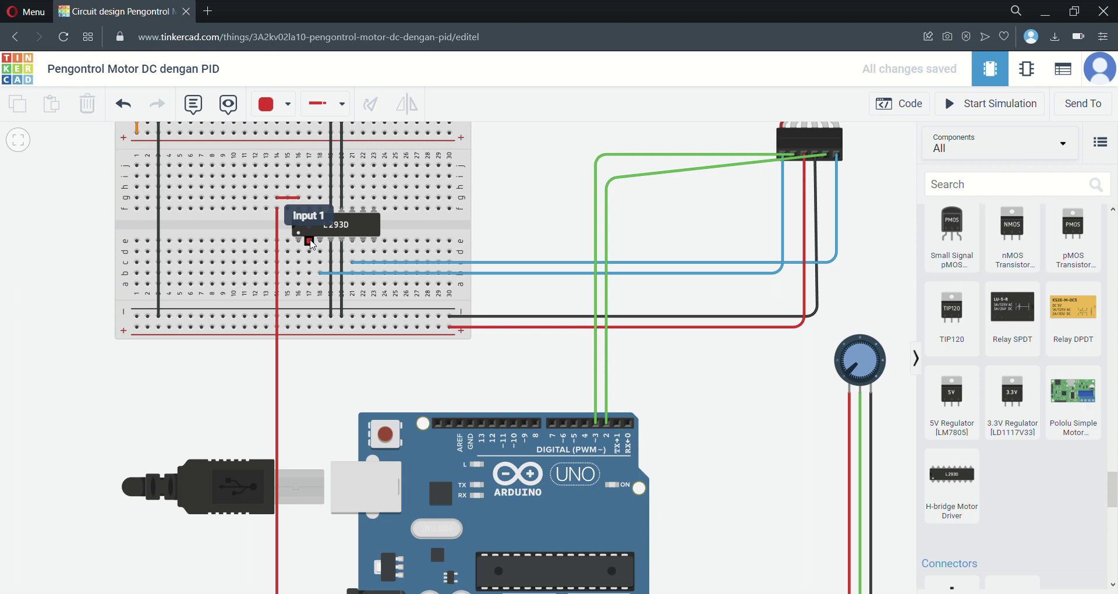
pyautogui.click(309, 284)
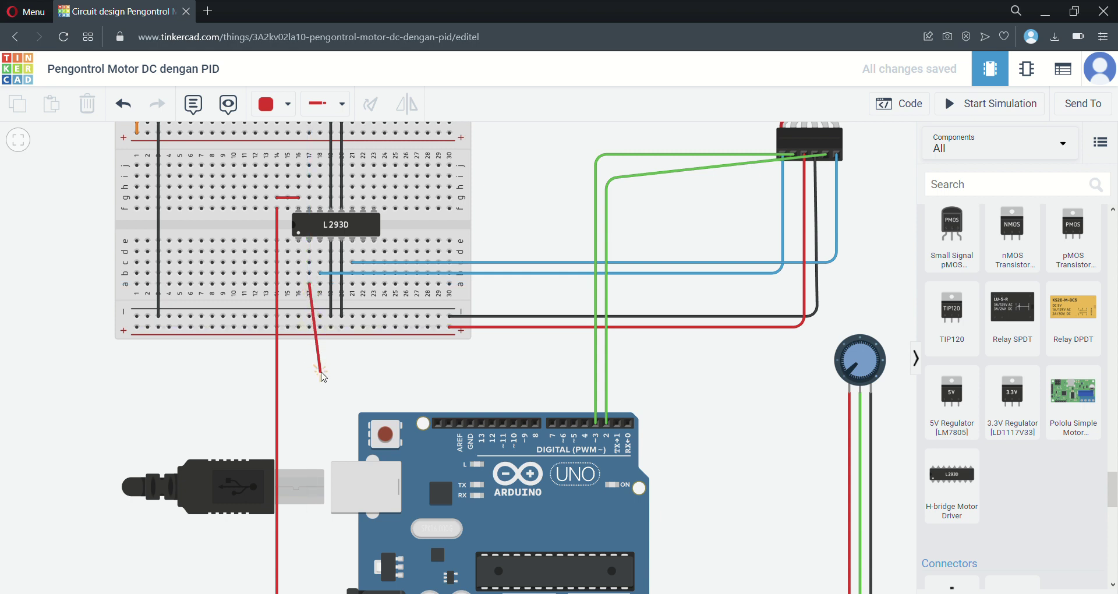
pyautogui.click(309, 399)
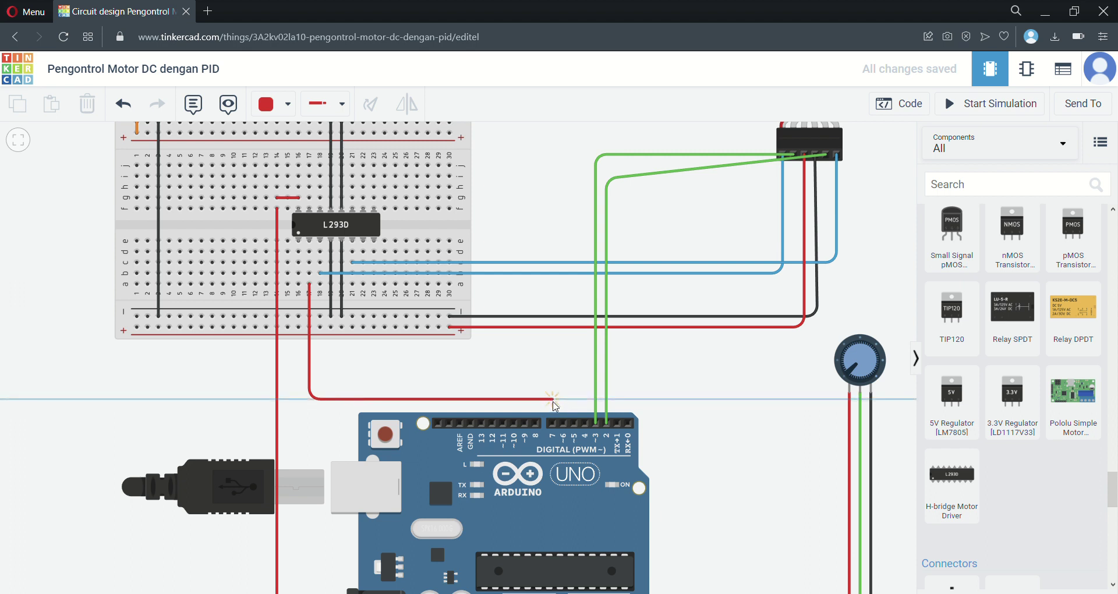
pyautogui.click(553, 425)
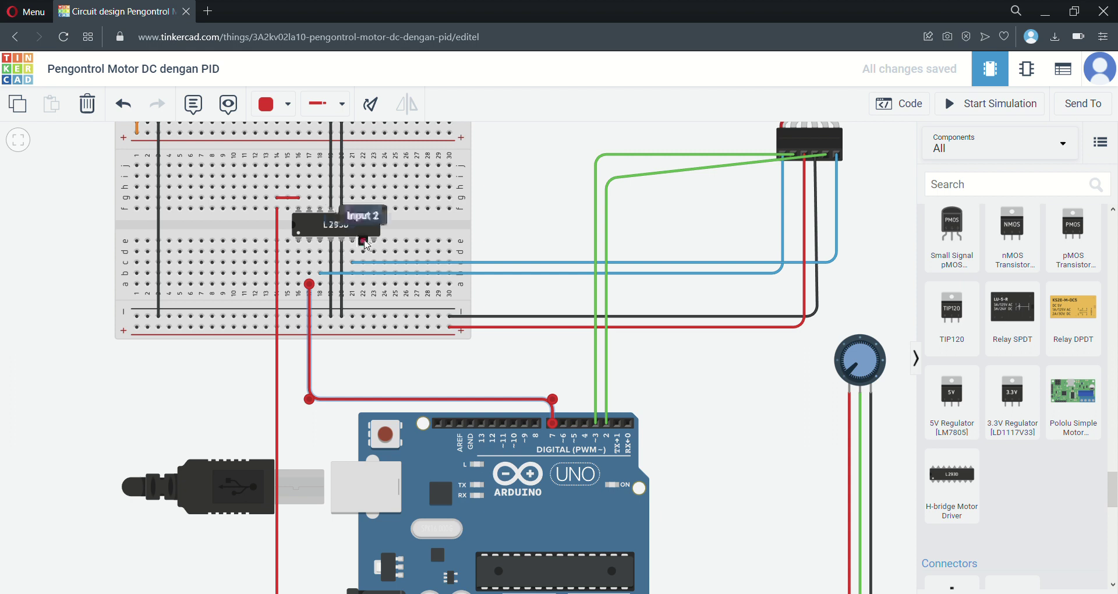
# - Run a wire from the L293D's Input 2 at breadboard column 22, row a, down and across to Arduino pin 9
pyautogui.click(363, 284)
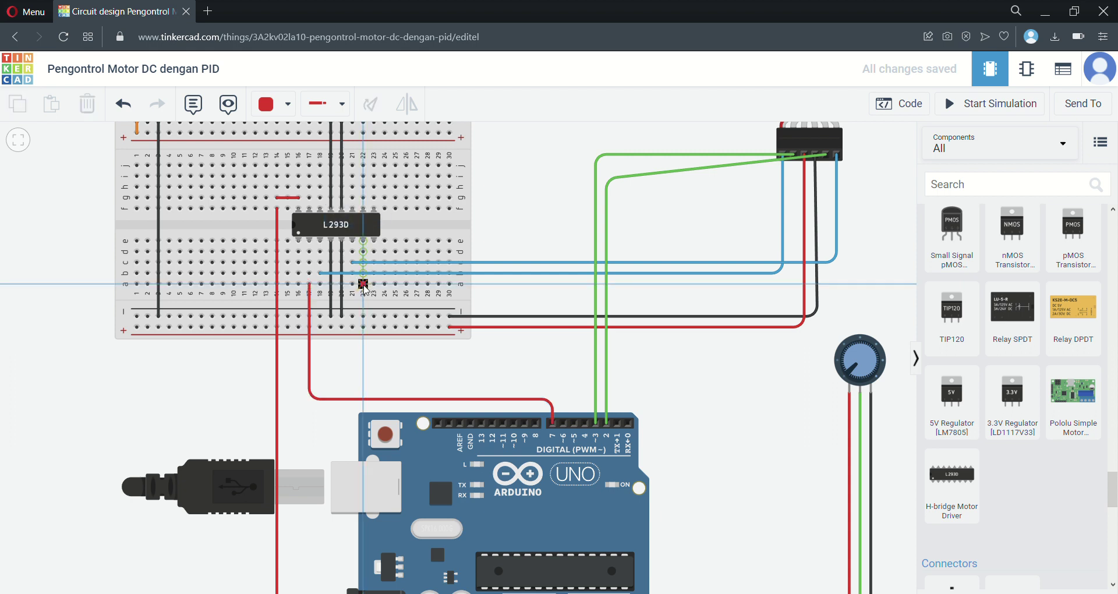
pyautogui.click(364, 383)
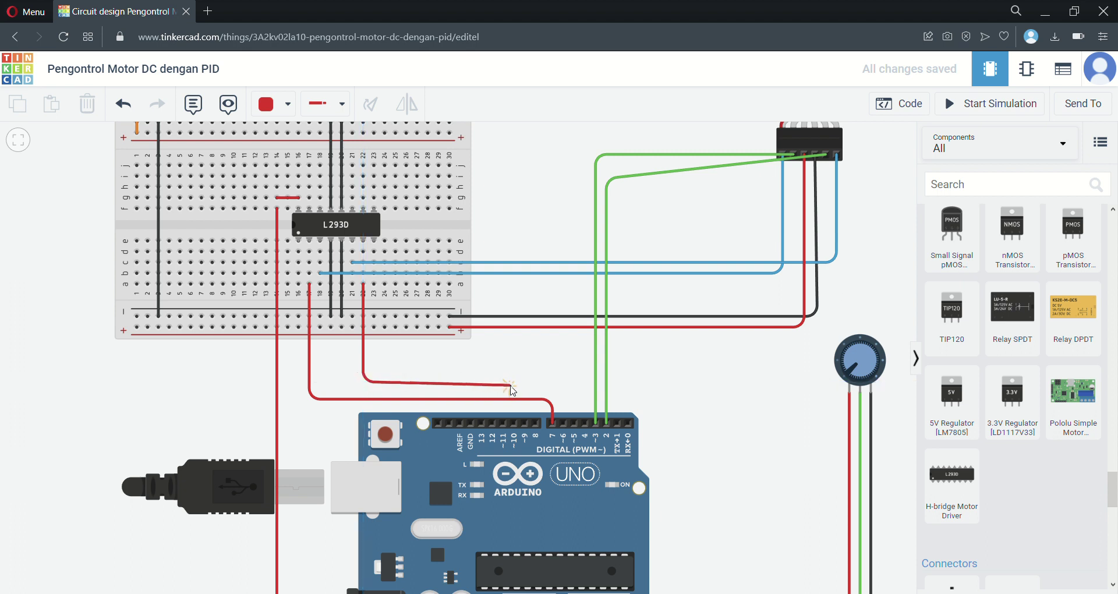
pyautogui.click(524, 383)
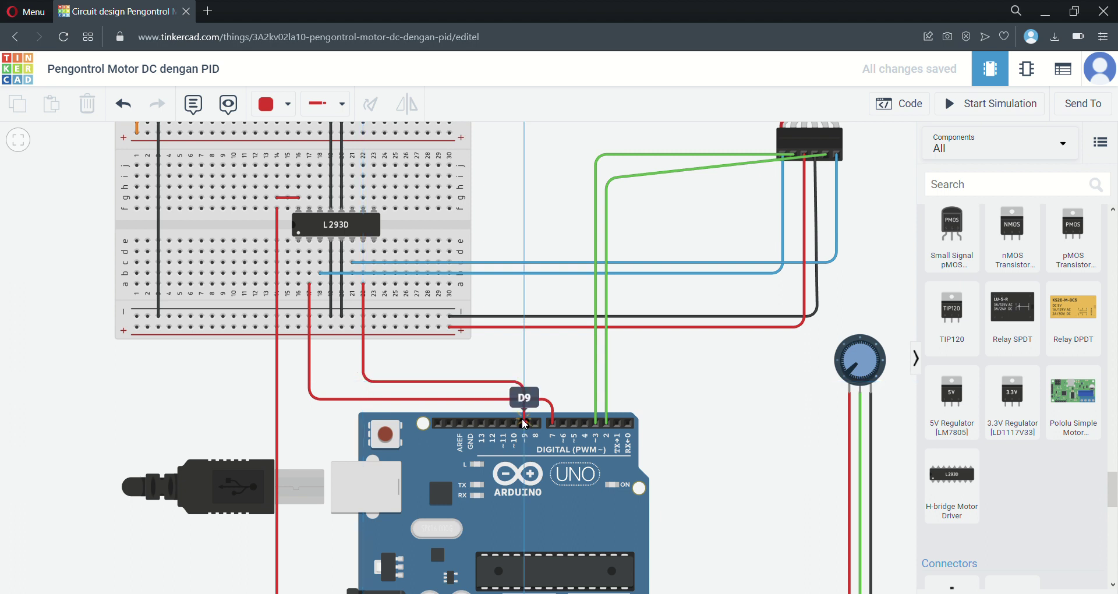
pyautogui.click(524, 422)
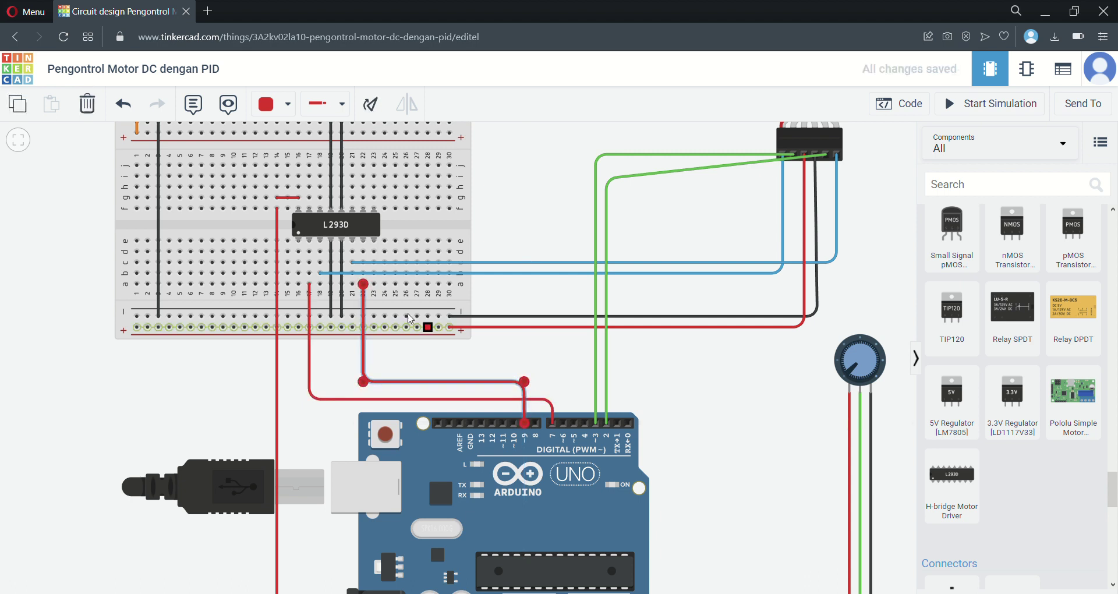
# - Colour the two wires going to Arduino pins 9 and 7 green
pyautogui.click(266, 102)
pyautogui.click(297, 249)
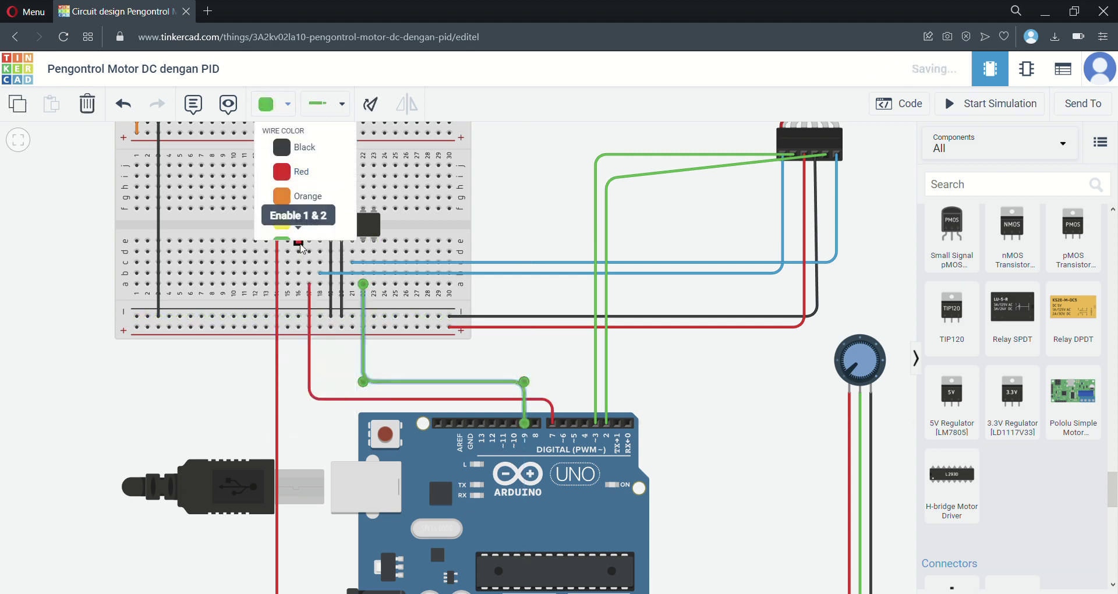
pyautogui.click(309, 378)
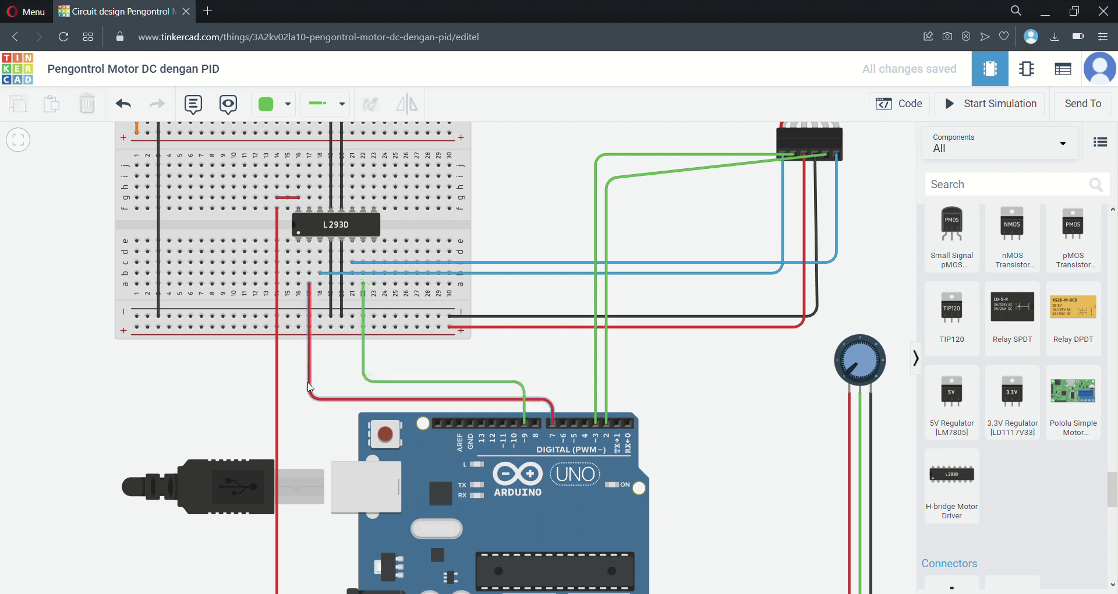
pyautogui.click(268, 103)
pyautogui.click(319, 247)
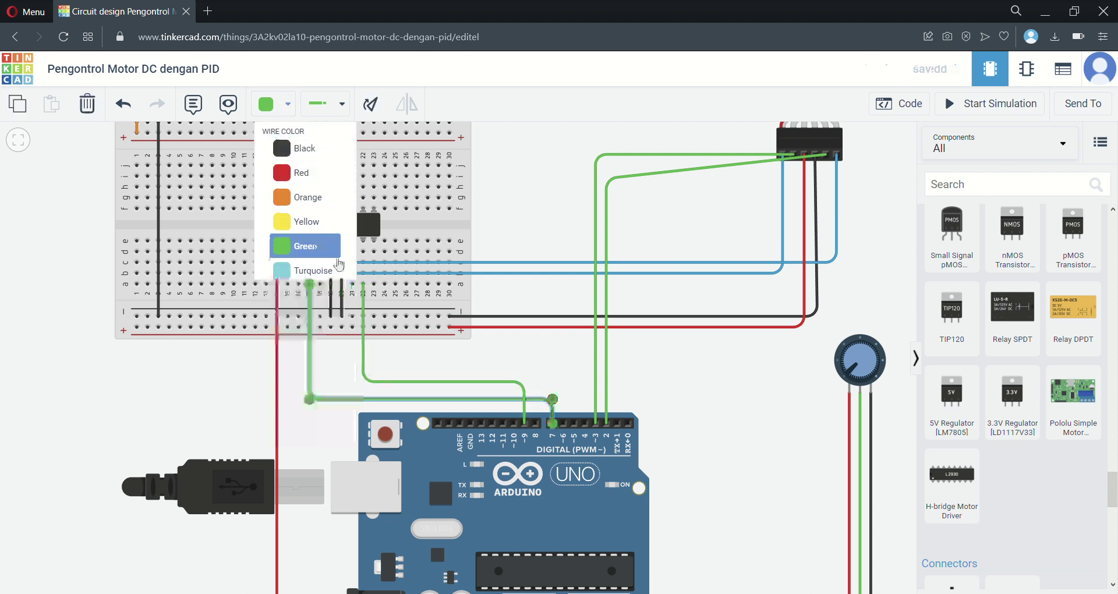
pyautogui.click(690, 412)
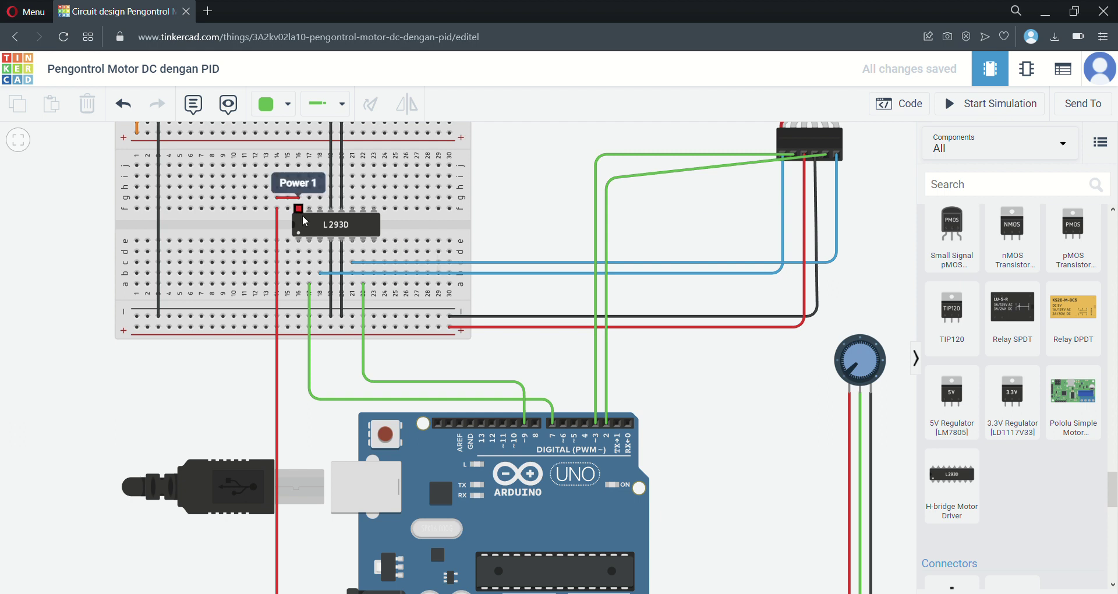
# - Run a green wire from the L293D's Enable 1 & 2 at breadboard column 16, row a, to Arduino pin 8
pyautogui.click(322, 240)
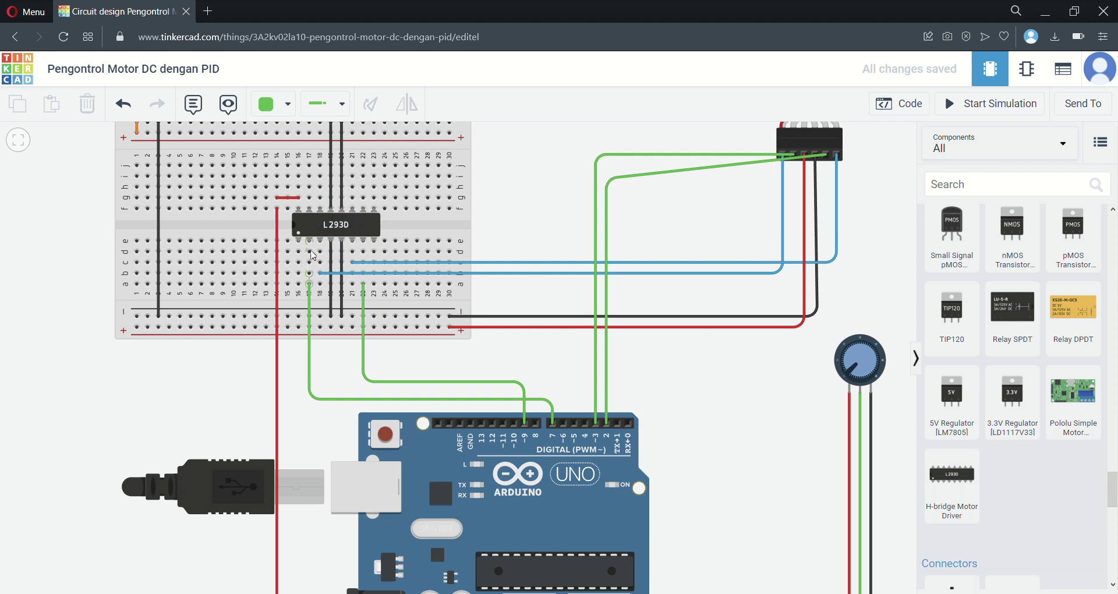
pyautogui.click(302, 284)
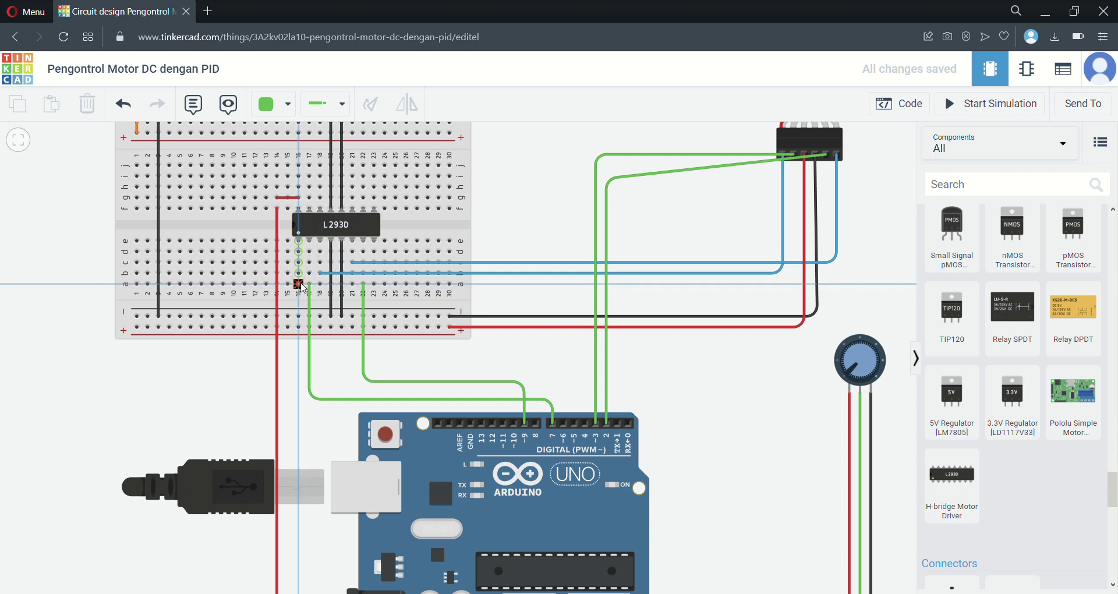
pyautogui.click(299, 368)
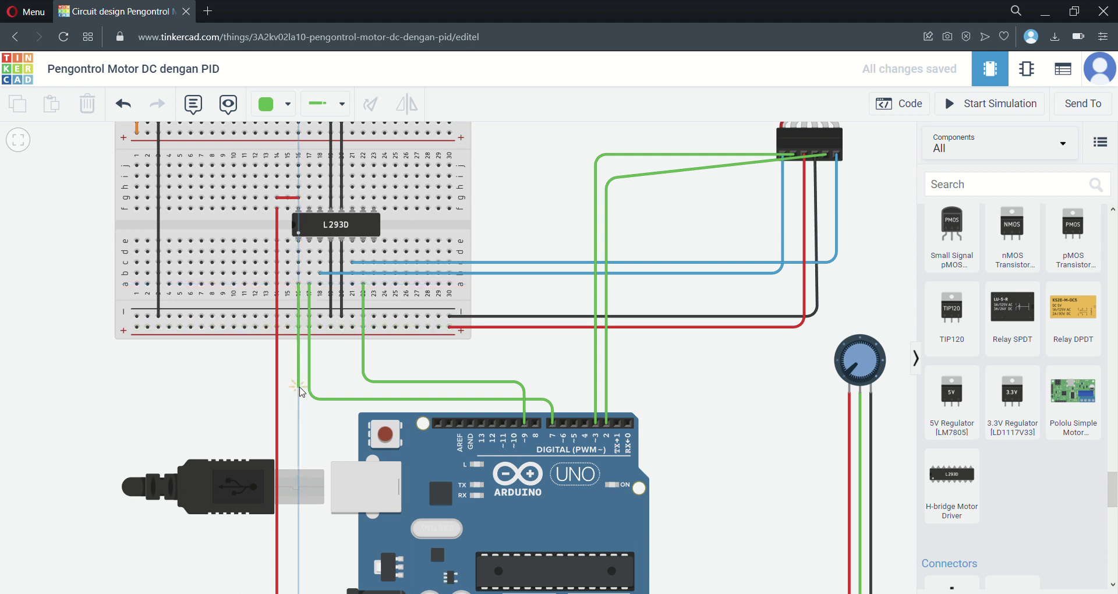
pyautogui.click(528, 385)
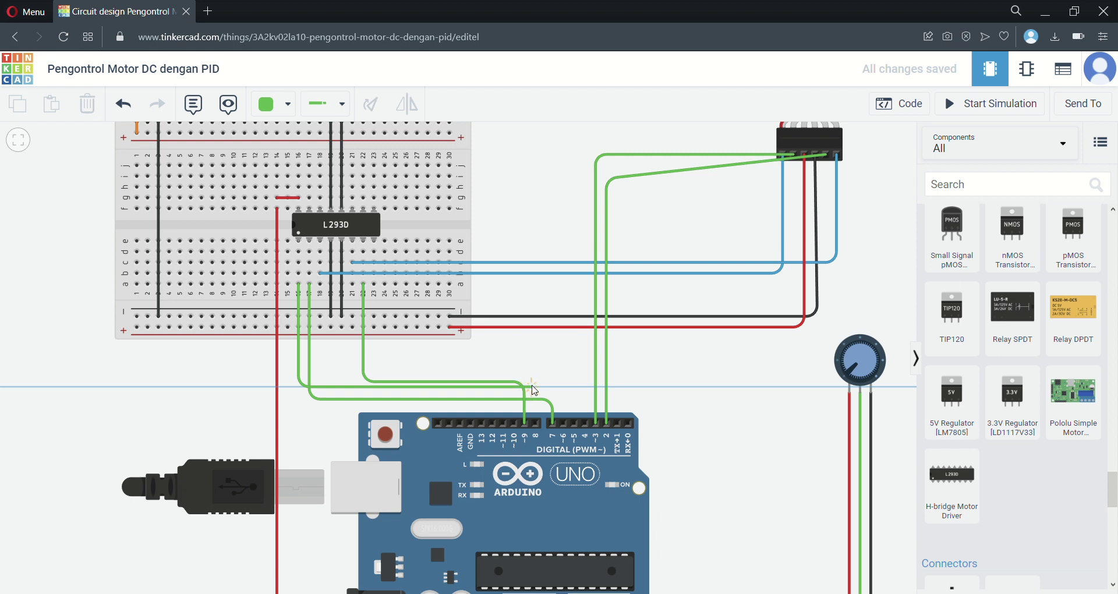
pyautogui.click(534, 422)
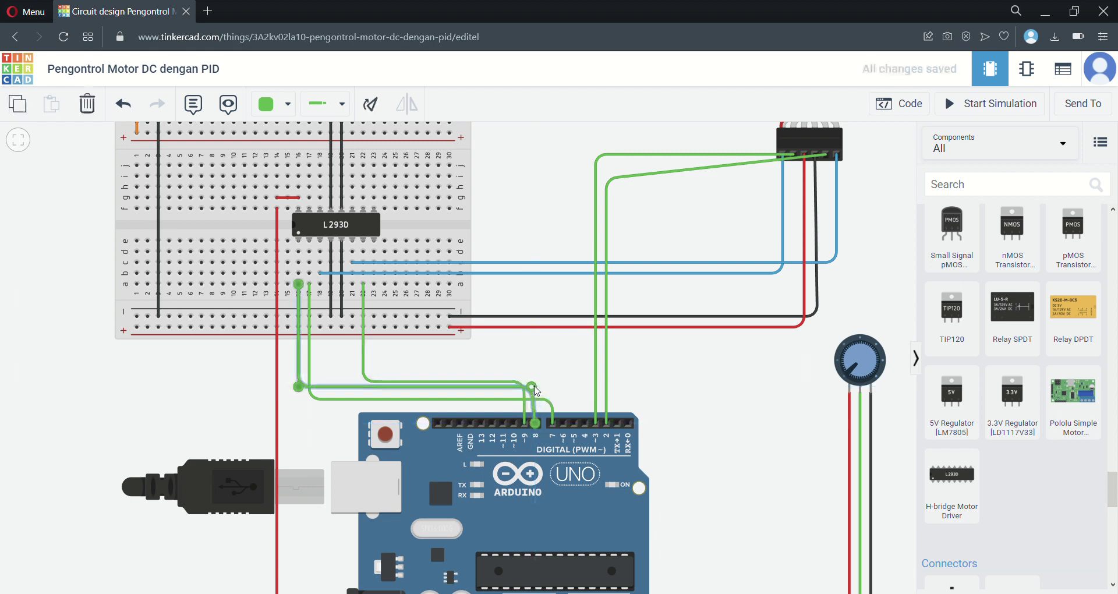
pyautogui.click(559, 367)
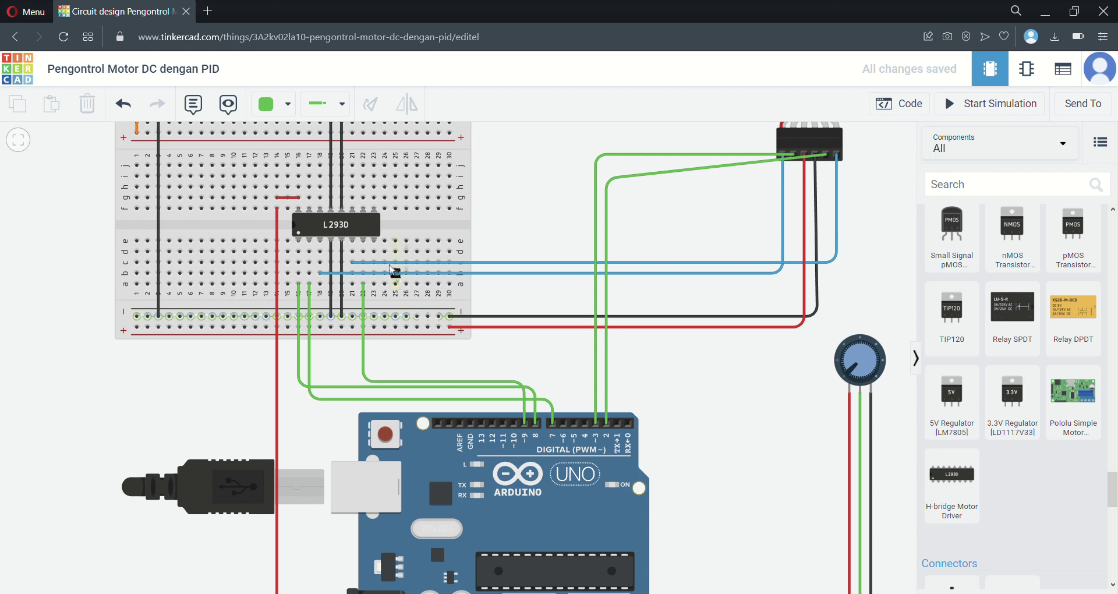
# - Move the bend of the green encoder wire from Arduino pin 2 lower, away from the wire from pin 3
pyautogui.click(608, 228)
pyautogui.moveTo(608, 180); pyautogui.dragTo(617, 207)
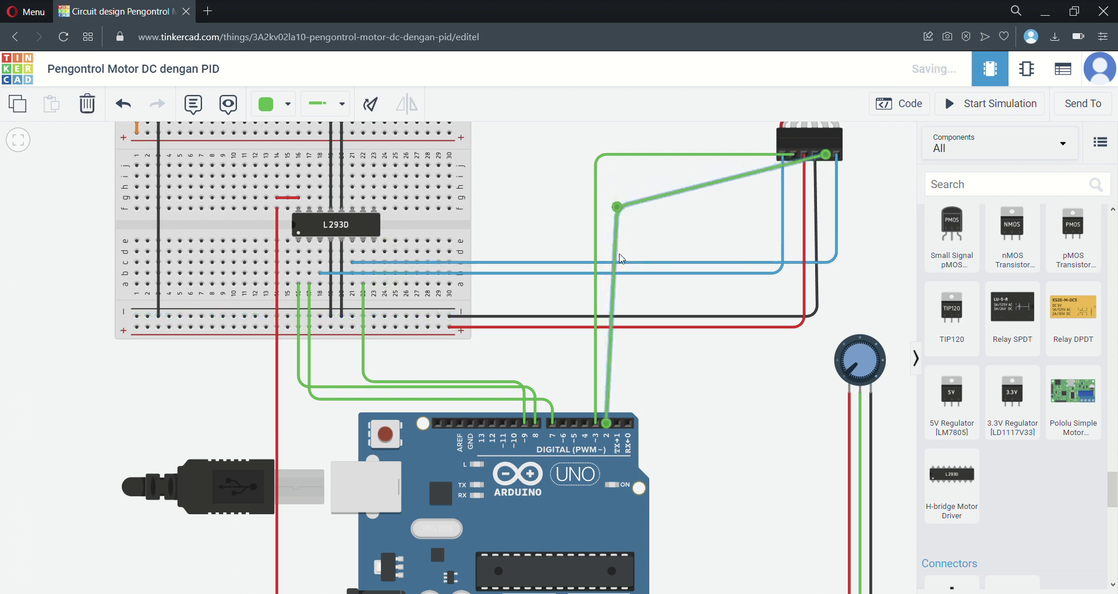
pyautogui.click(547, 205)
pyautogui.moveTo(547, 204); pyautogui.dragTo(587, 257)
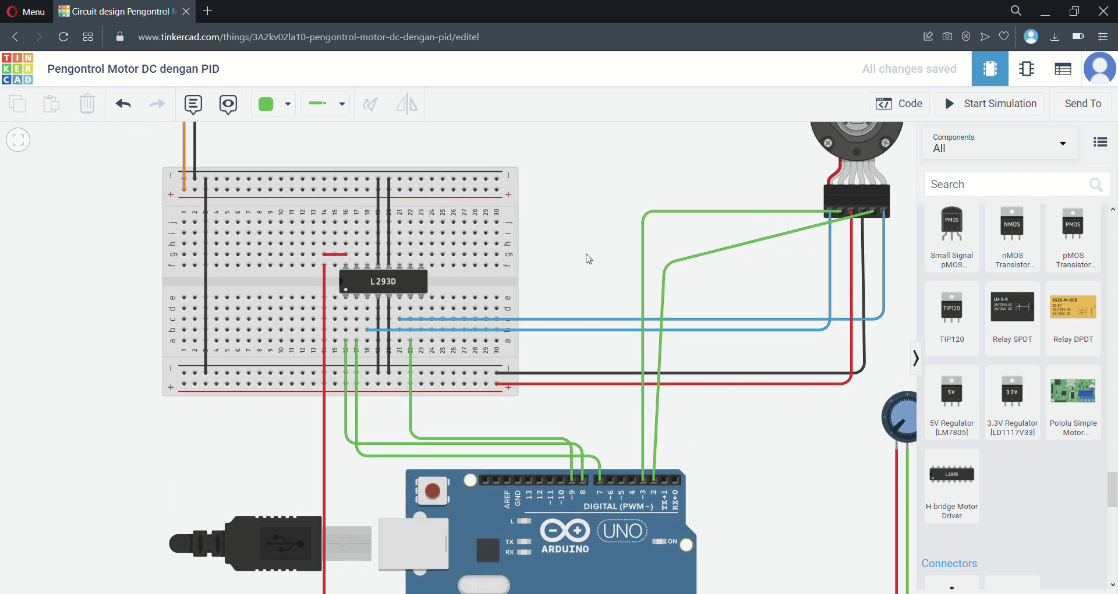
# - Connect breadboard columns 23 and 25 in row d with a short wire
pyautogui.click(409, 282)
pyautogui.click(460, 274)
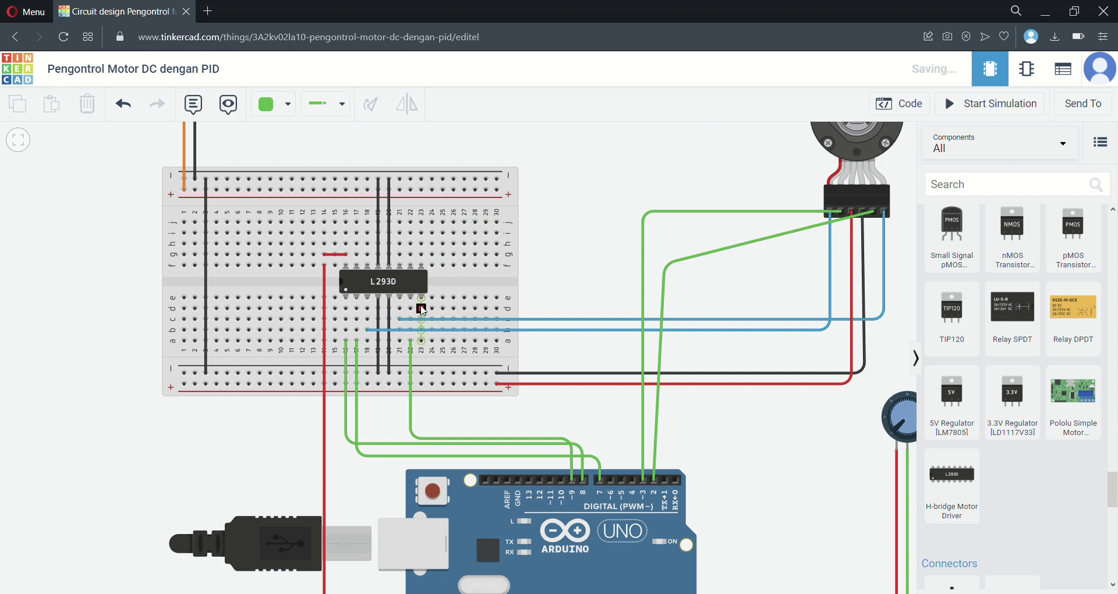
pyautogui.click(421, 309)
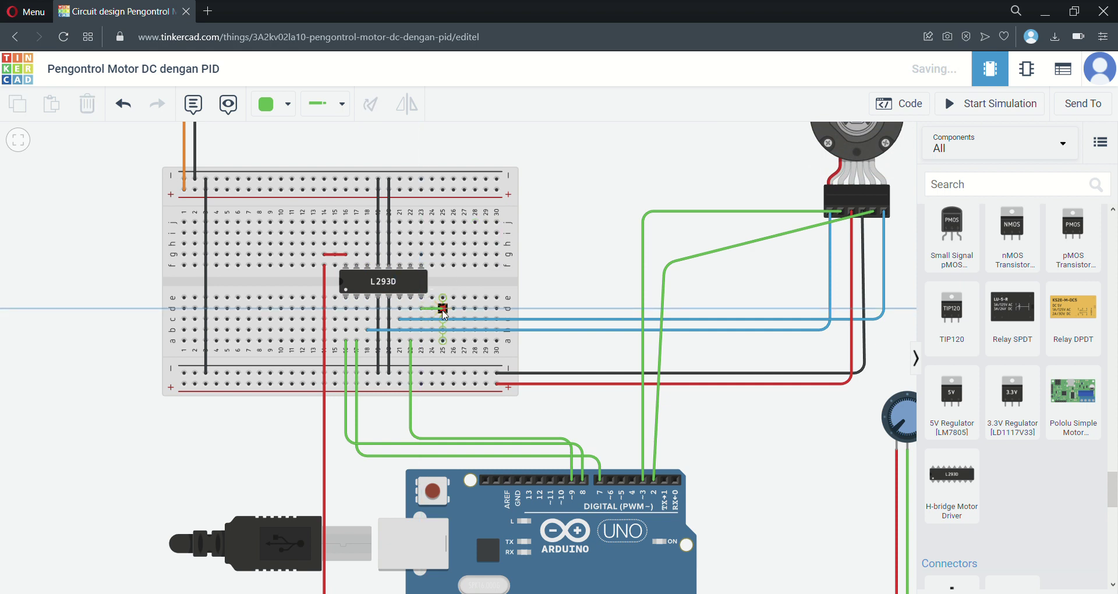
pyautogui.click(443, 309)
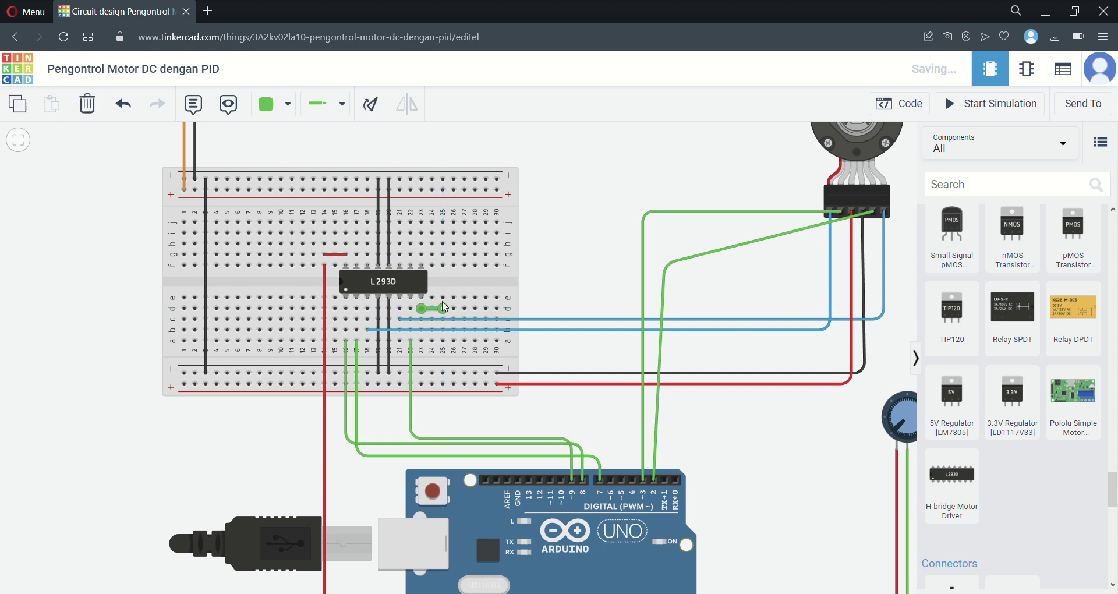
# - Run a wire from breadboard column 25, row e, up to the upper positive rail and colour it orange
pyautogui.click(448, 189)
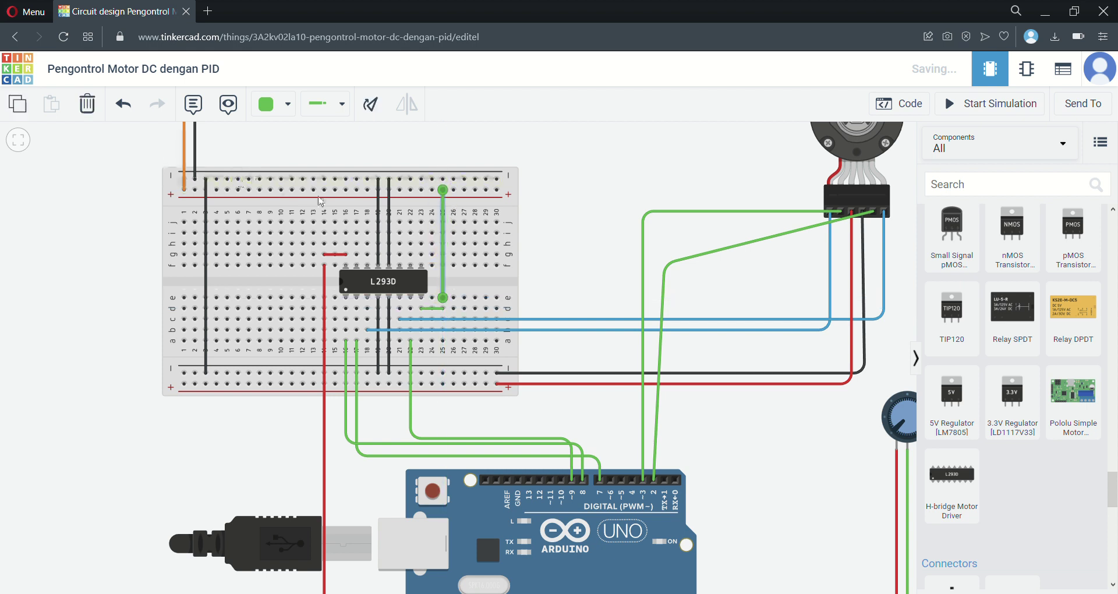
pyautogui.click(271, 104)
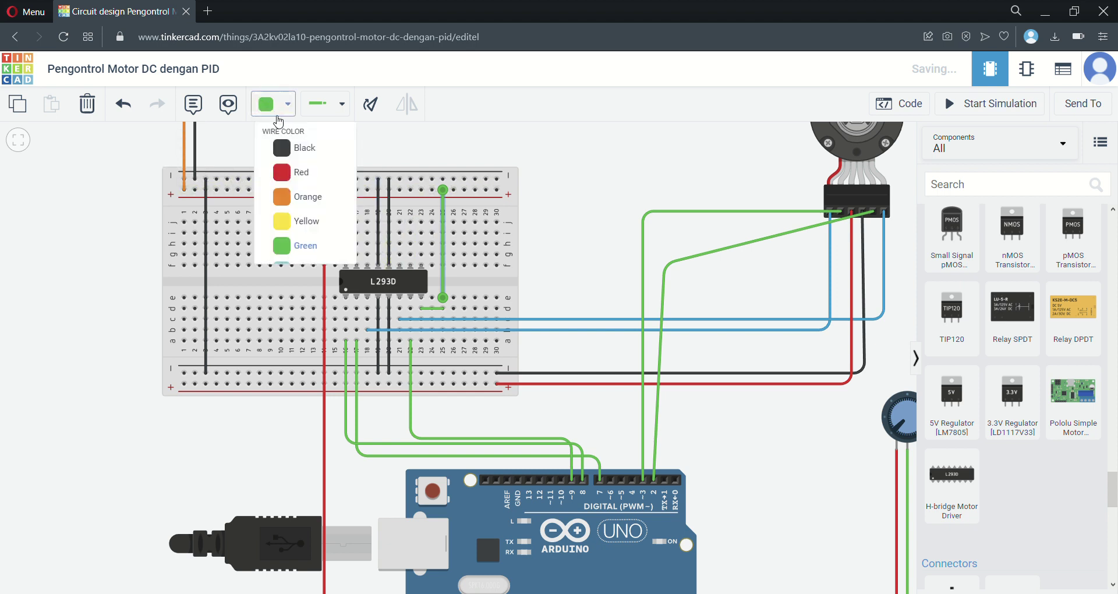
pyautogui.click(302, 200)
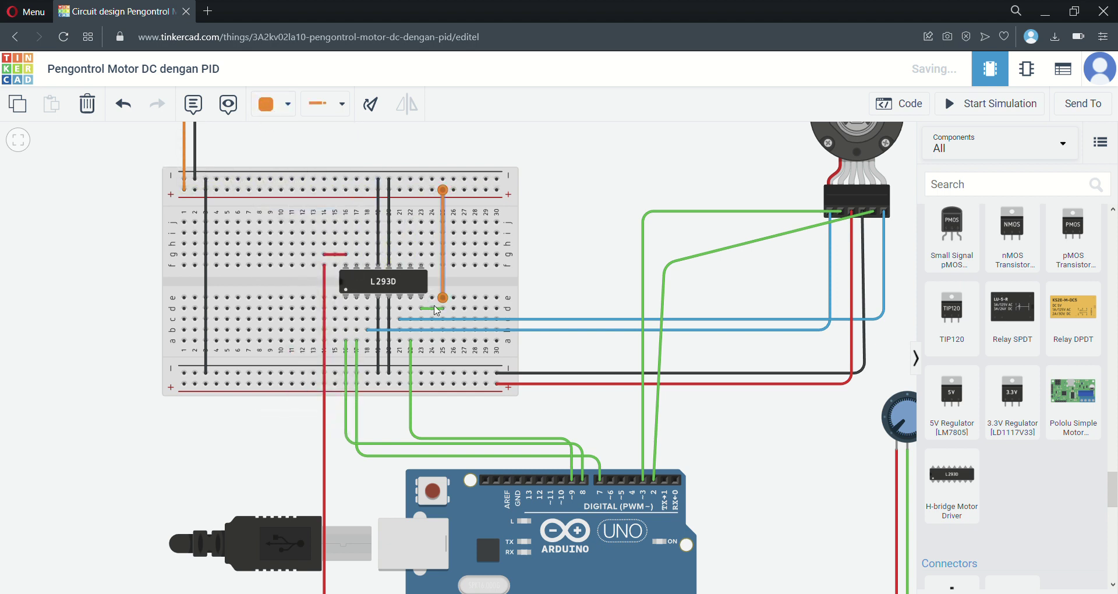
# - Colour the short wire between breadboard columns 23 and 25 orange
pyautogui.click(273, 104)
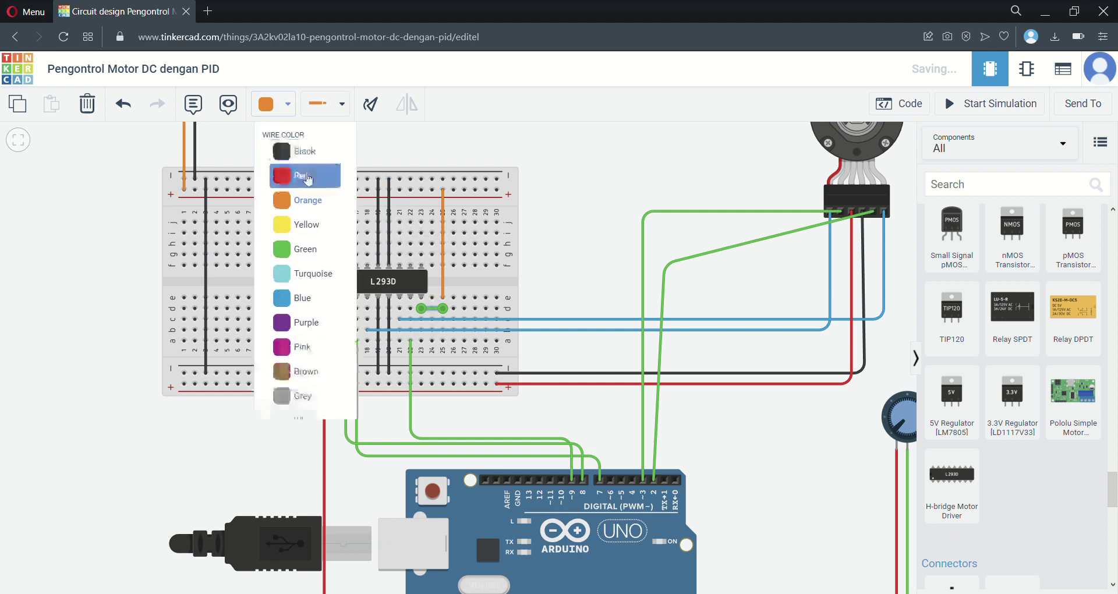
pyautogui.click(309, 183)
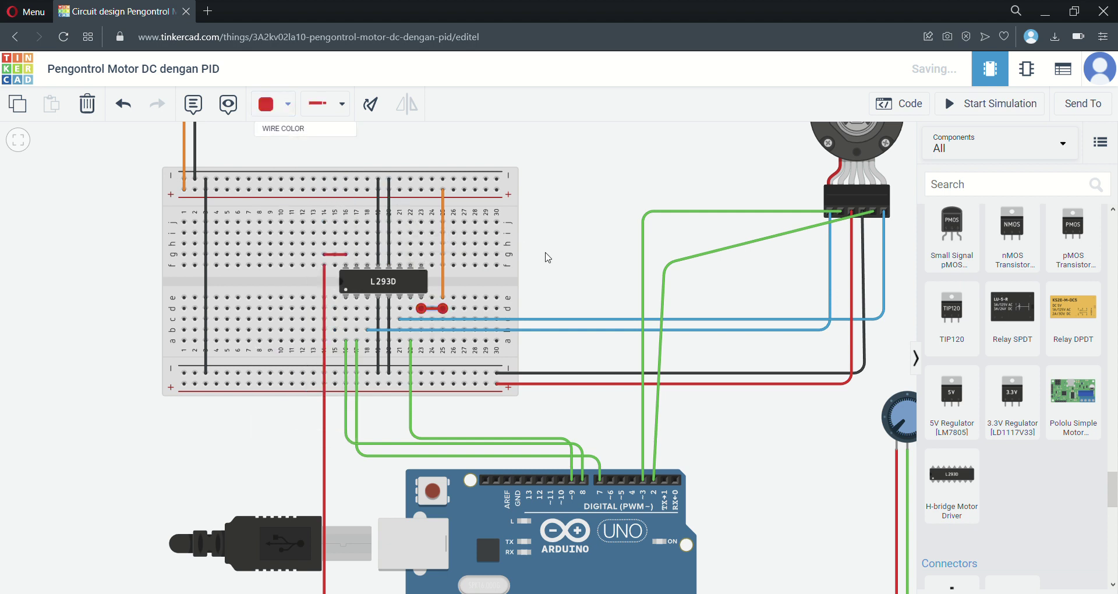
pyautogui.click(285, 106)
pyautogui.click(300, 200)
pyautogui.click(575, 246)
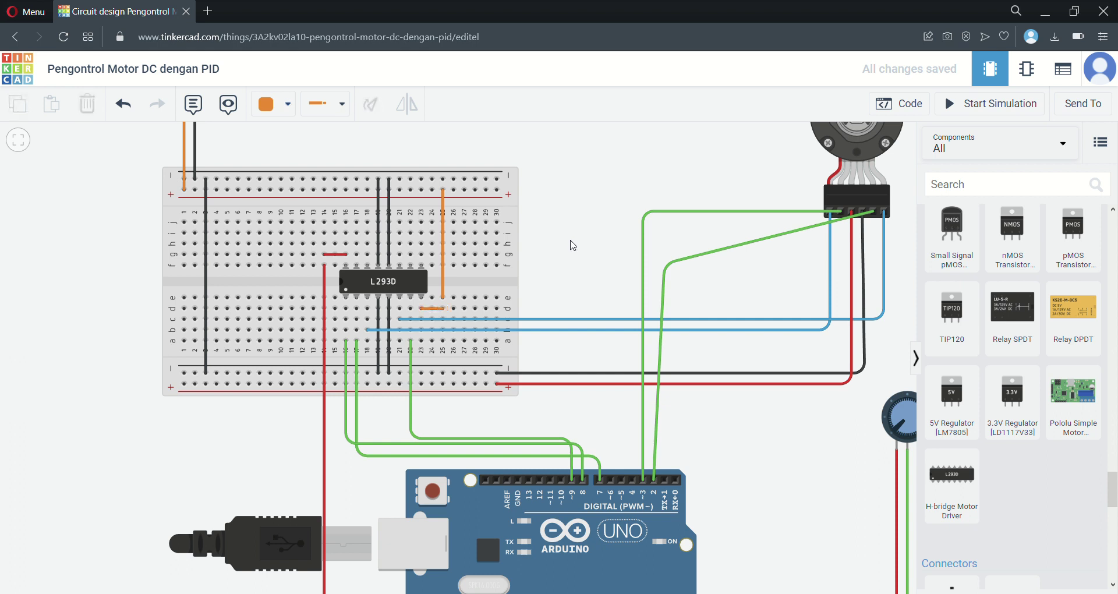
# - Square the green wire from Arduino pin 2 so it rises vertically, runs horizontally and enters the motor connector from below
pyautogui.click(673, 264)
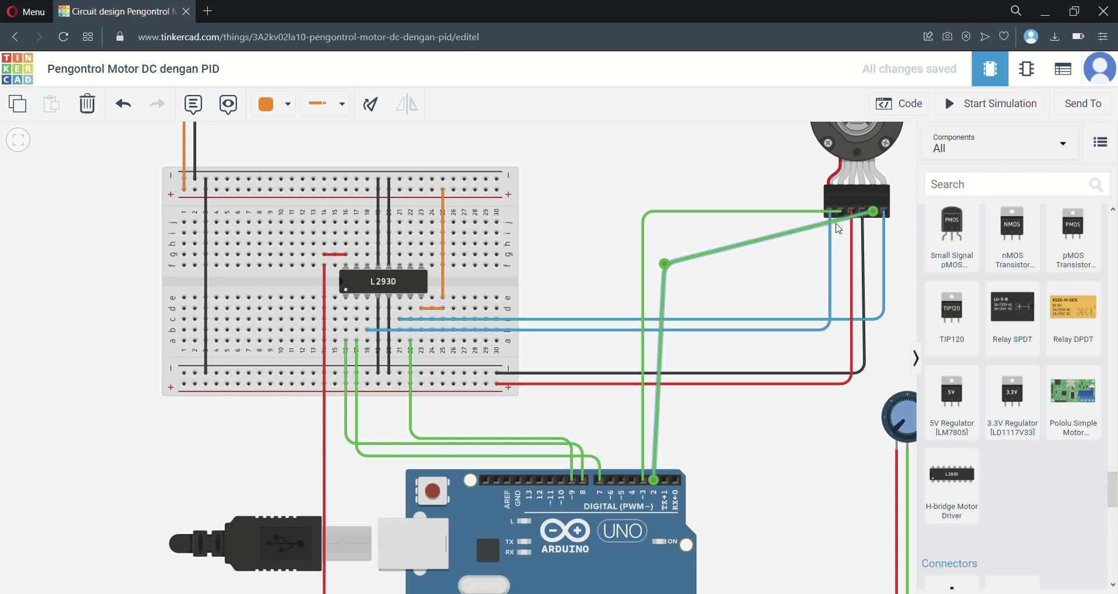
pyautogui.moveTo(840, 220); pyautogui.dragTo(874, 262)
pyautogui.moveTo(664, 264); pyautogui.dragTo(654, 264)
pyautogui.click(799, 254)
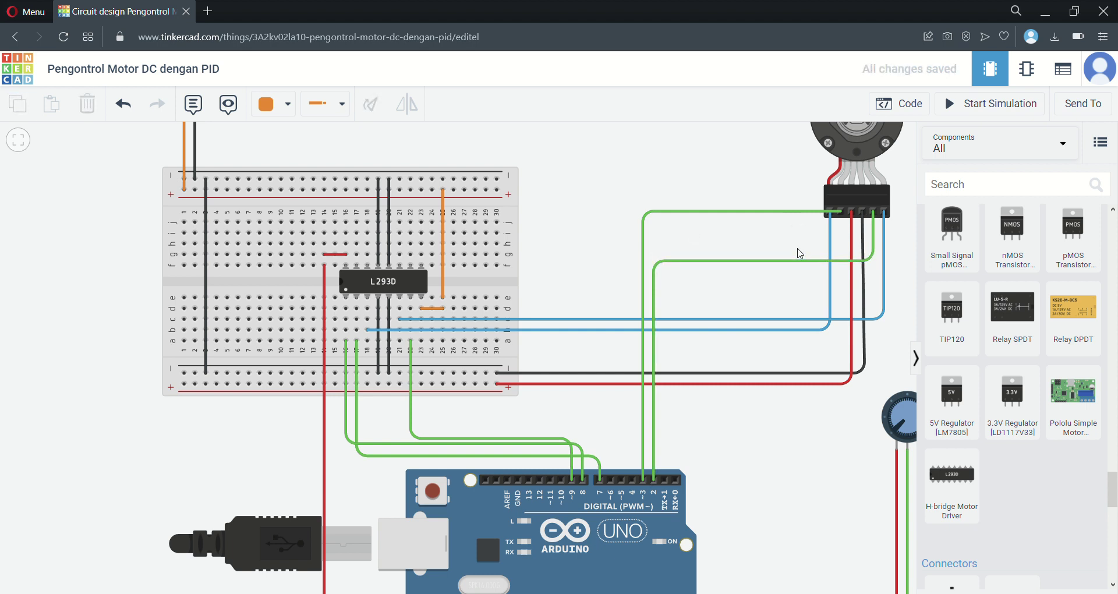
# - Reroute the green wire from Arduino pin 3 with square bends below the motor connector, parallel to the pin 2 wire
pyautogui.click(789, 215)
pyautogui.moveTo(795, 213); pyautogui.dragTo(844, 251)
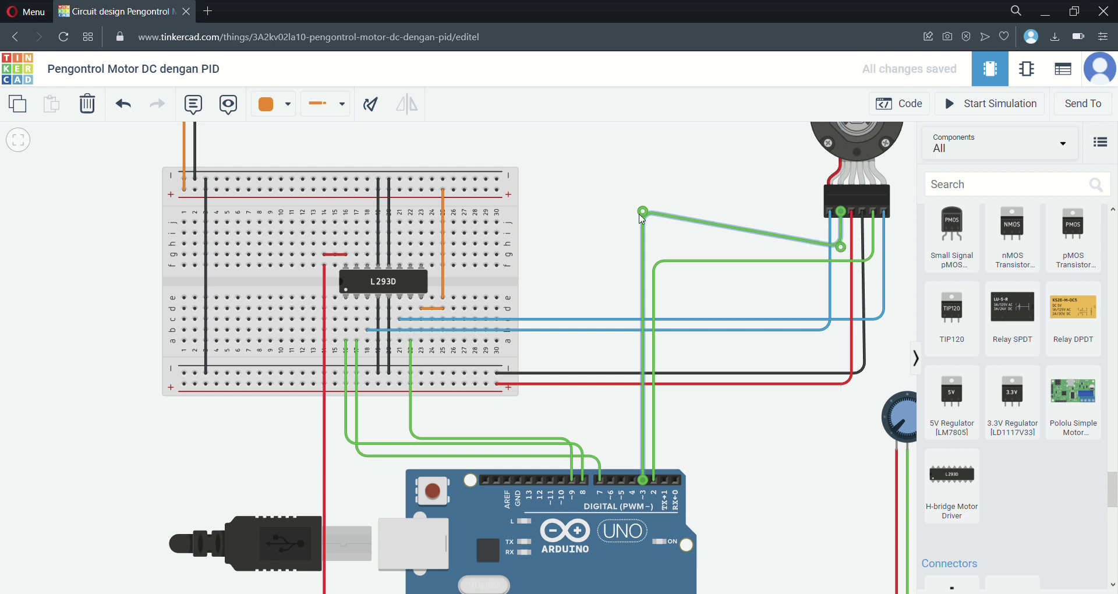
pyautogui.moveTo(648, 216); pyautogui.dragTo(646, 248)
pyautogui.click(679, 217)
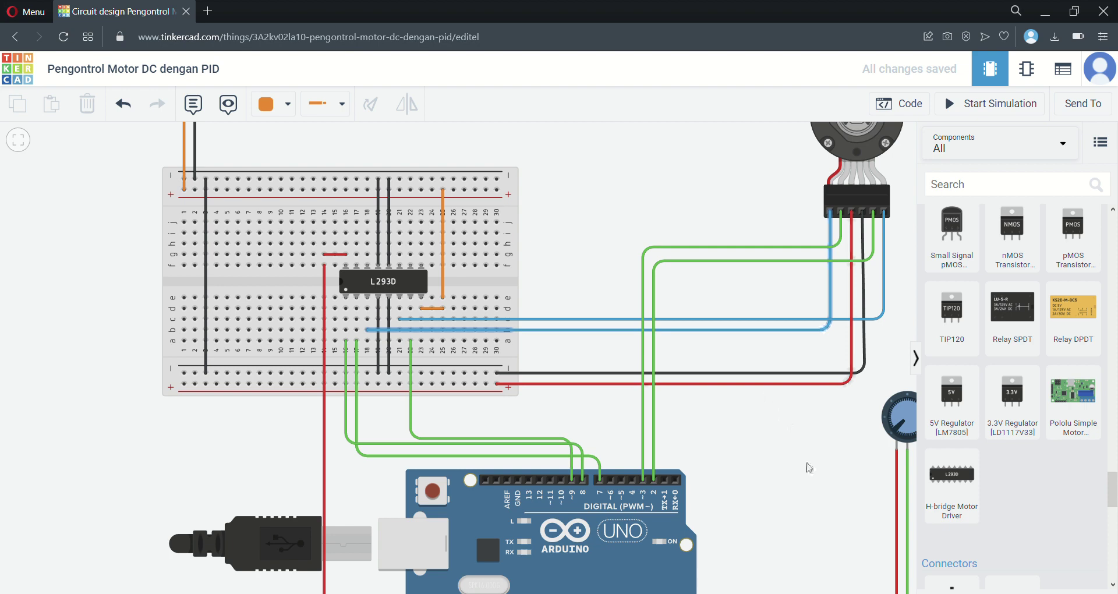
pyautogui.scroll(3, 746, 371)
pyautogui.scroll(-3, 713, 281)
pyautogui.scroll(3, 817, 445)
pyautogui.scroll(-3, 757, 425)
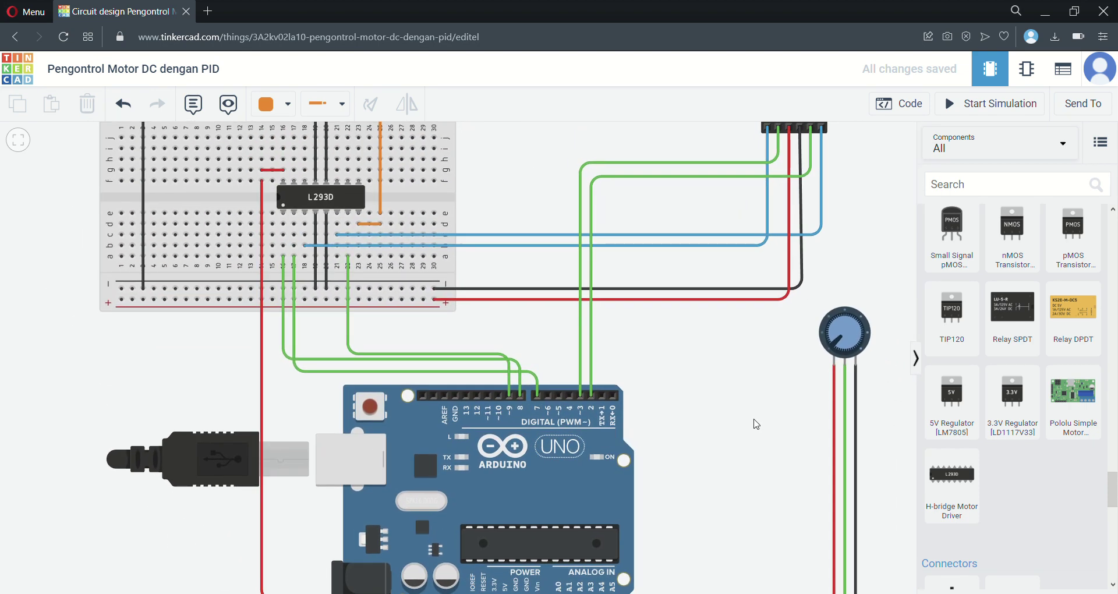
pyautogui.scroll(-4, 755, 423)
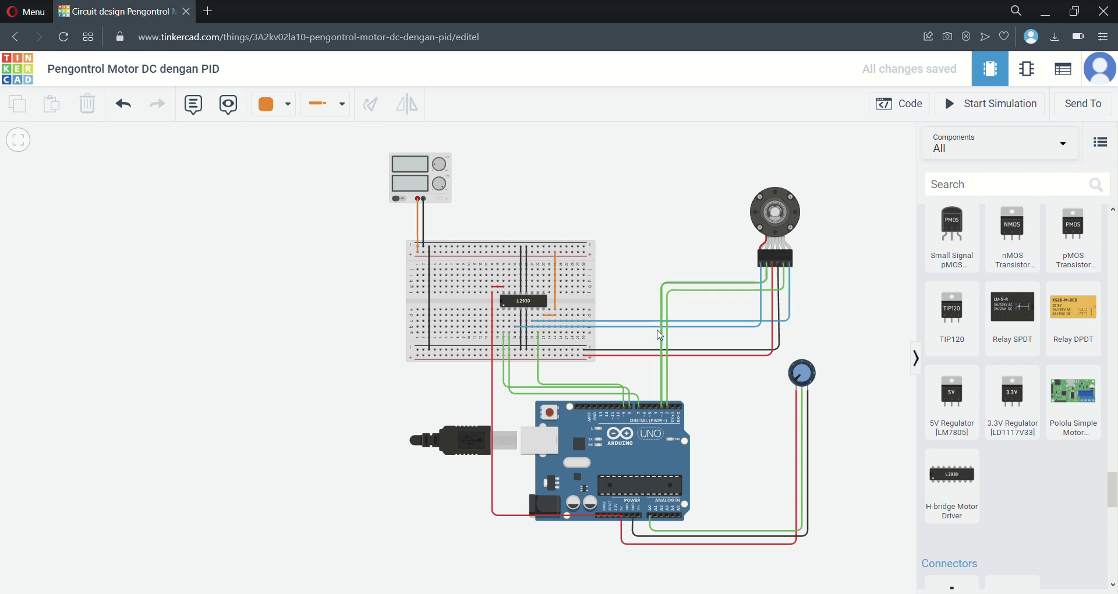
# - Run a wire from the lower negative rail near breadboard column 29 to the Arduino GND pin beside pin 13, and colour it black
pyautogui.scroll(4, 603, 187)
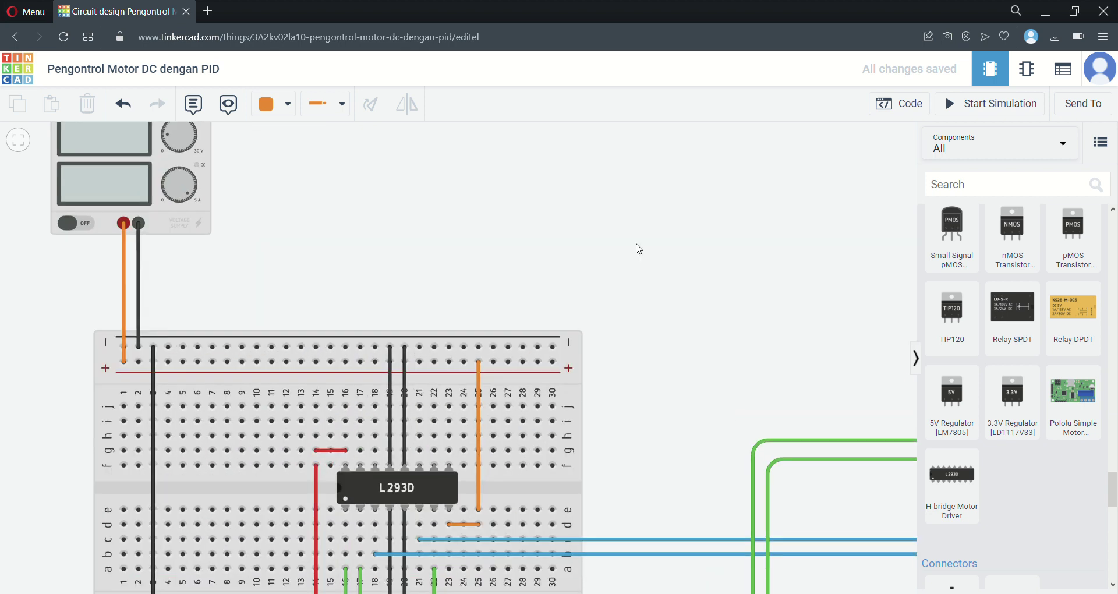
pyautogui.scroll(-3, 639, 252)
pyautogui.scroll(1, 661, 270)
pyautogui.moveTo(662, 270); pyautogui.dragTo(668, 200)
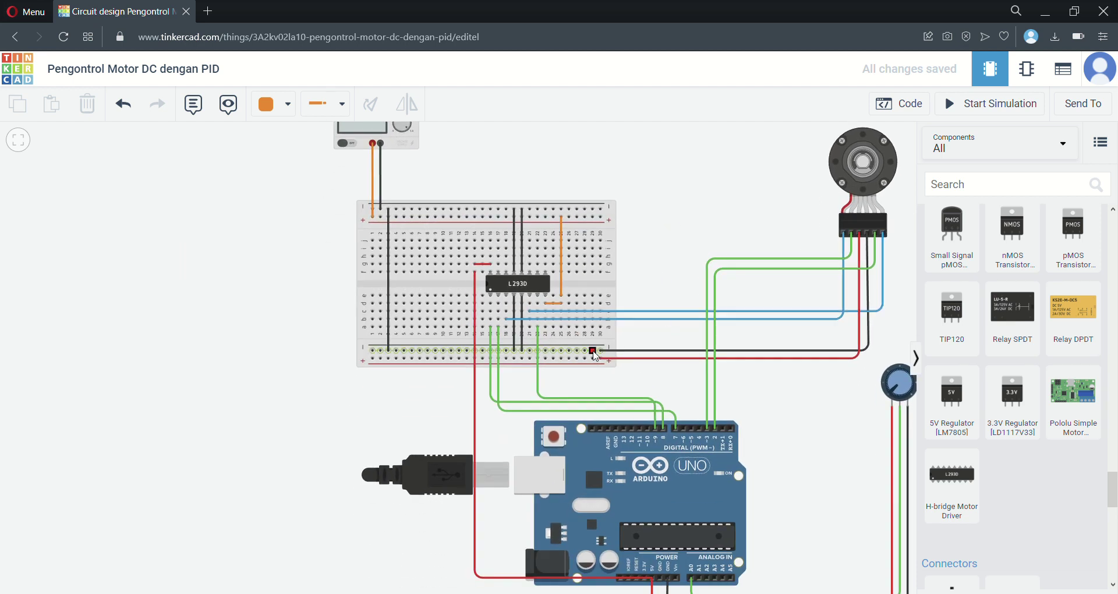
pyautogui.click(592, 350)
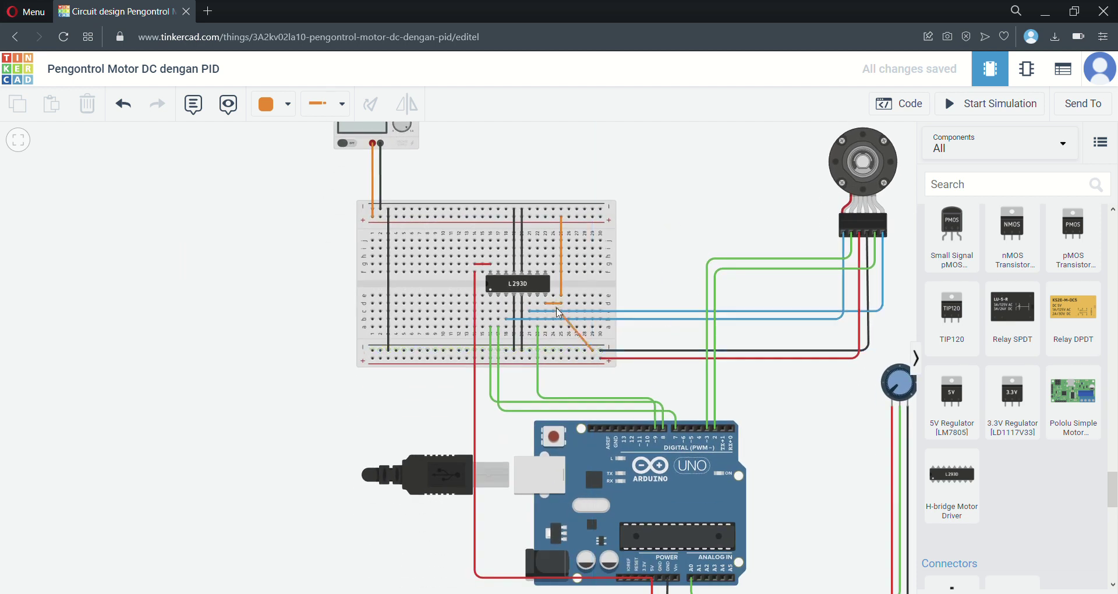
pyautogui.click(616, 429)
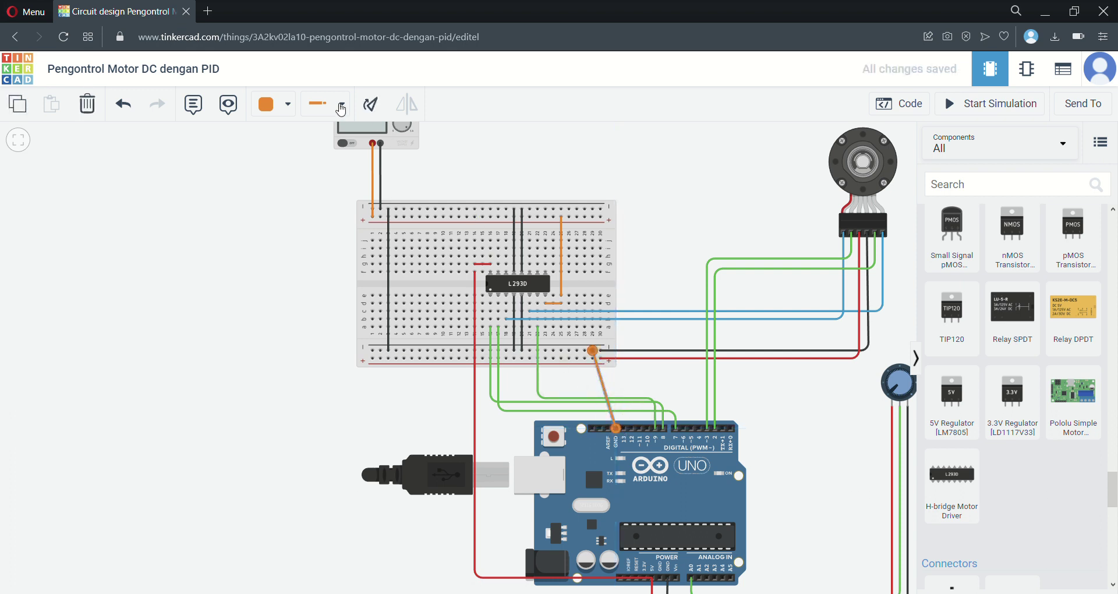
pyautogui.click(280, 104)
pyautogui.click(291, 150)
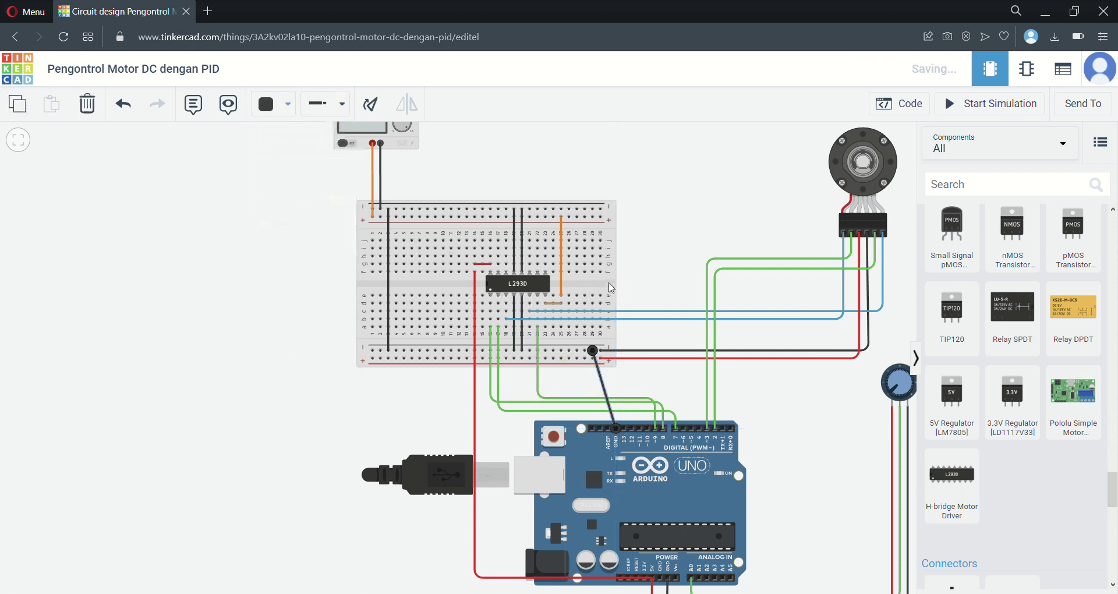
pyautogui.click(694, 229)
# - Open the Arduino's code and switch the editor from Blocks to Text, accepting the loss of the blocks
pyautogui.moveTo(815, 434); pyautogui.dragTo(747, 441)
pyautogui.scroll(-3, 737, 434)
pyautogui.scroll(2, 736, 432)
pyautogui.moveTo(737, 437); pyautogui.dragTo(659, 390)
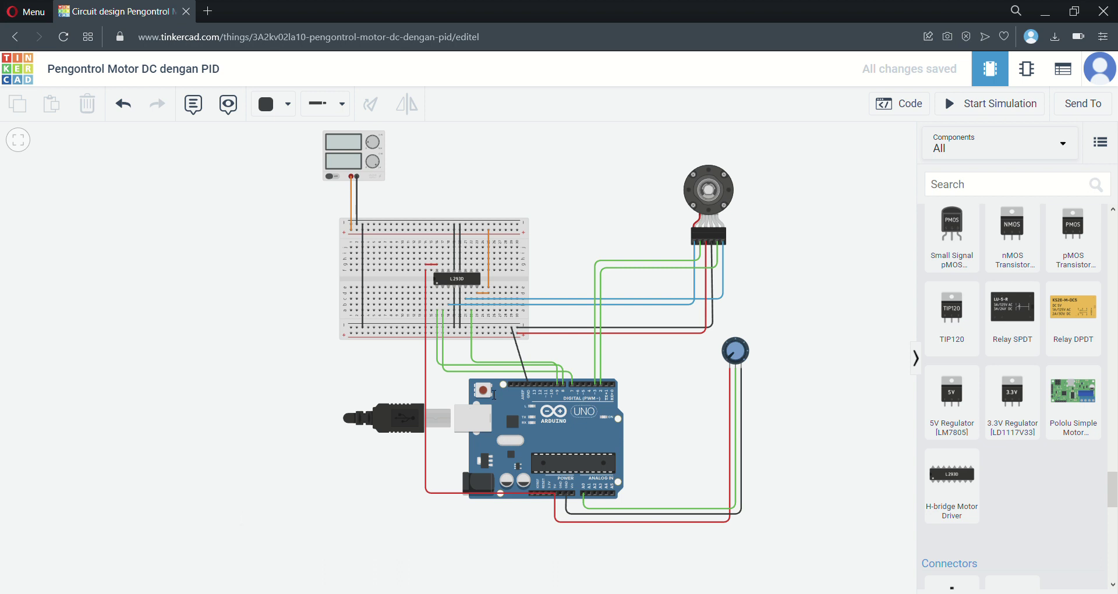
pyautogui.click(906, 111)
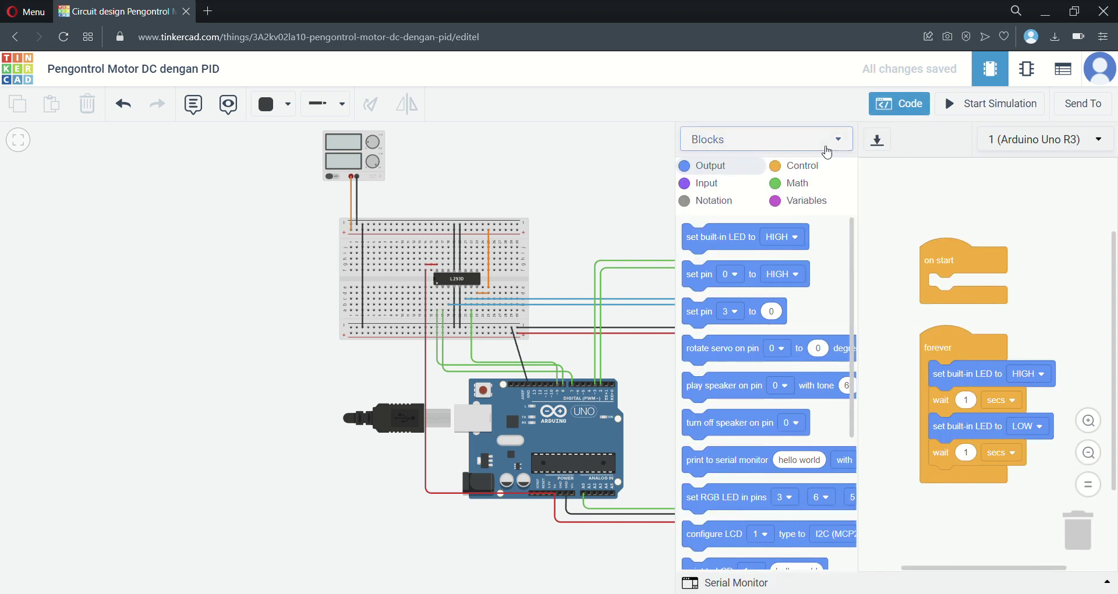
pyautogui.click(826, 150)
pyautogui.click(781, 186)
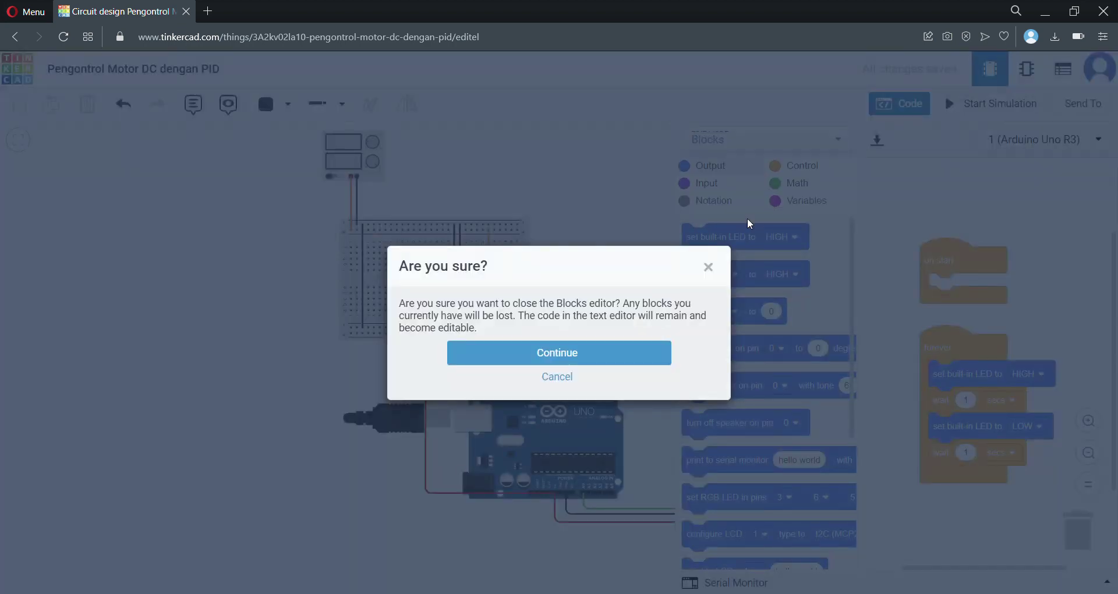
pyautogui.click(619, 357)
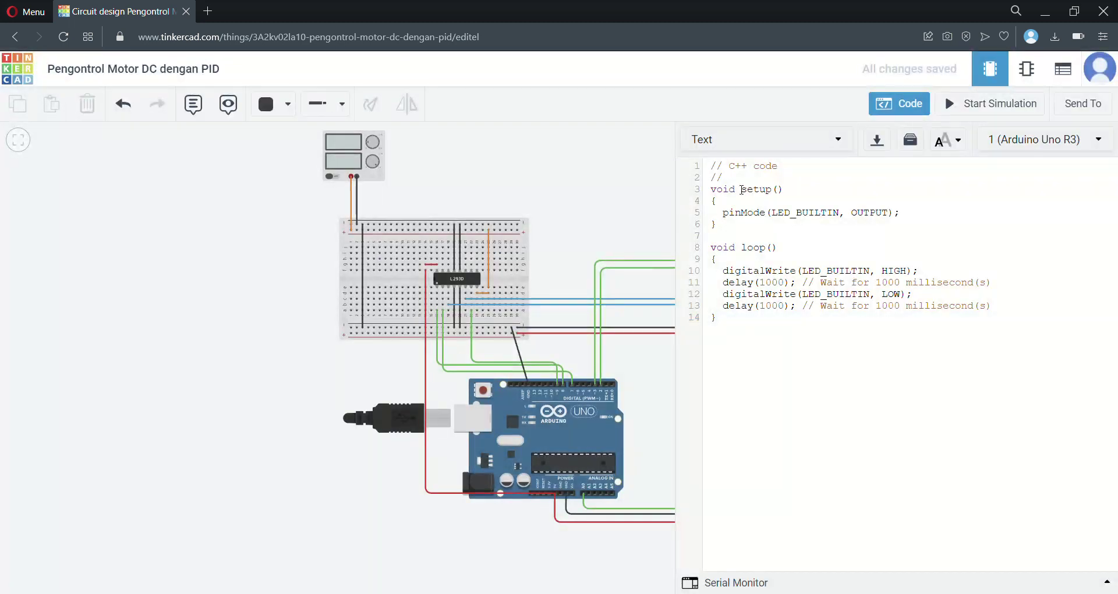
# - Replace the whole default blink sketch with the copied motor control code for the encoder, motor driver and potentiometer
pyautogui.moveTo(719, 169); pyautogui.dragTo(775, 324)
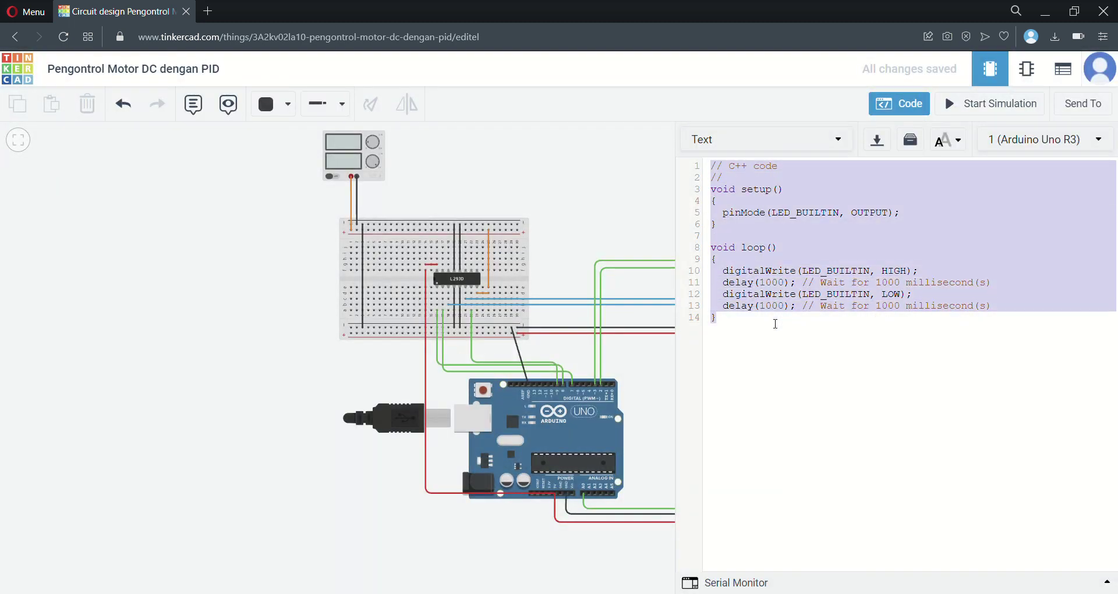
pyautogui.hotkey('ctrl', 'v')
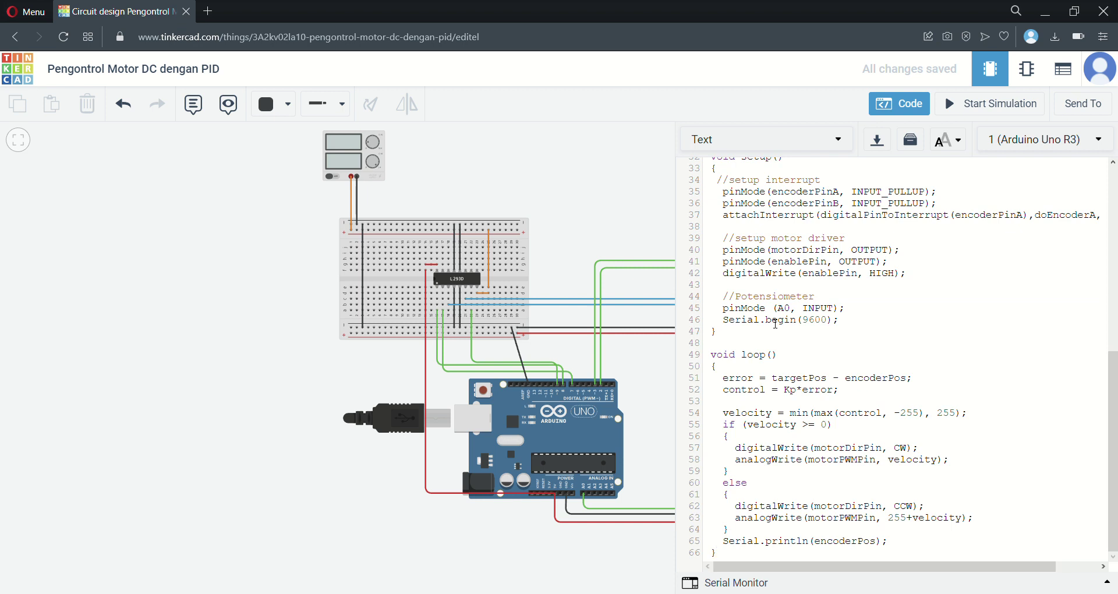
pyautogui.click(952, 302)
# - Review the sketch's motor, encoder and P control definitions against the Arduino, L293D, motor and potentiometer wiring
pyautogui.scroll(10, 889, 246)
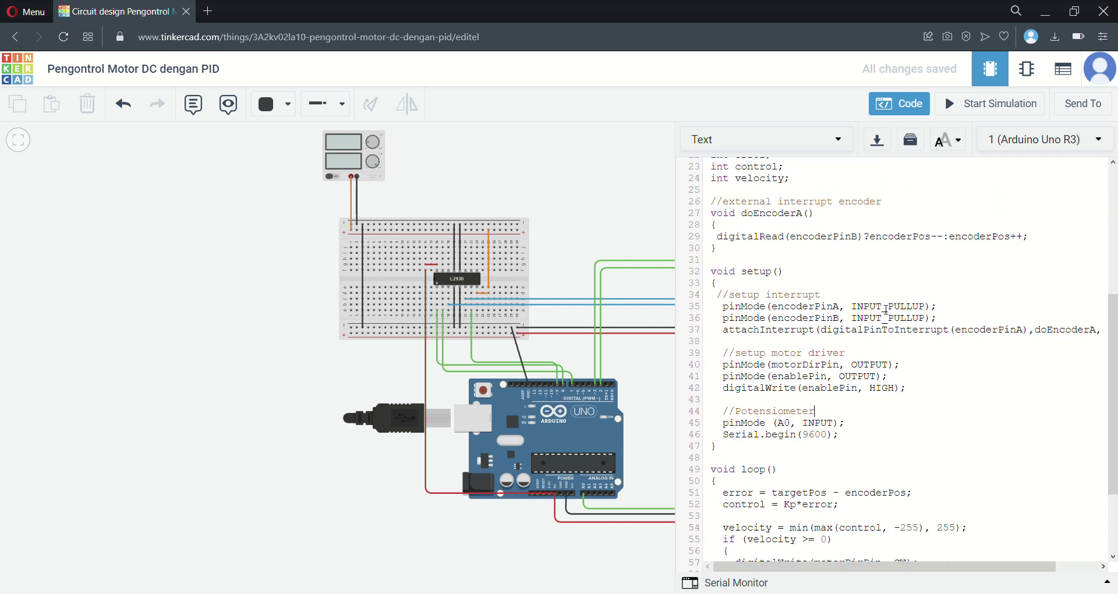
pyautogui.scroll(1, 886, 310)
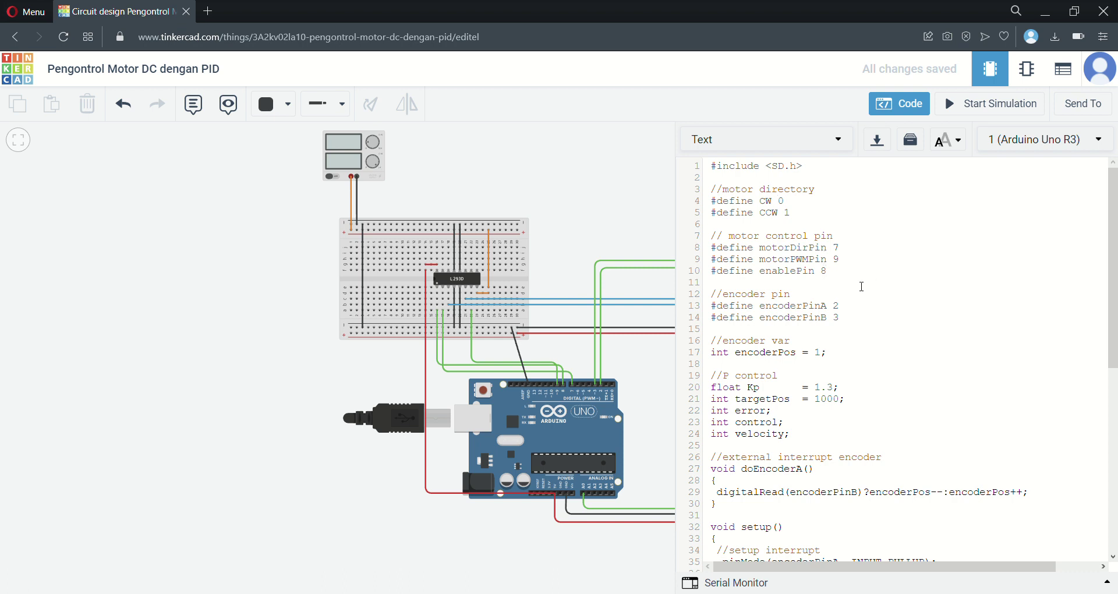
pyautogui.scroll(2, 860, 286)
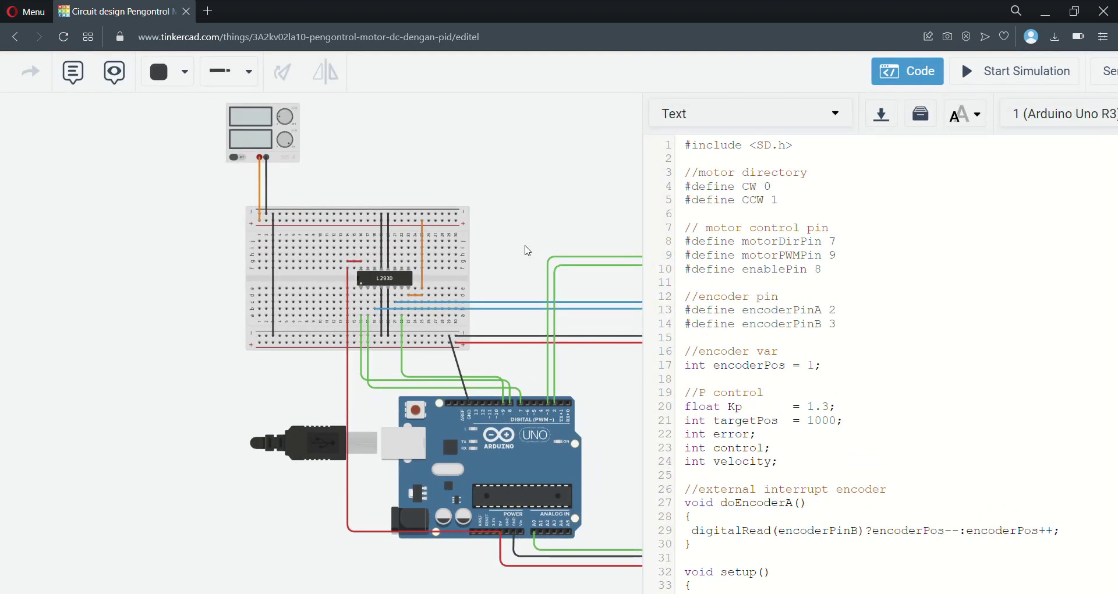
pyautogui.scroll(3, 590, 337)
pyautogui.scroll(1, 589, 337)
pyautogui.moveTo(637, 469); pyautogui.dragTo(617, 320)
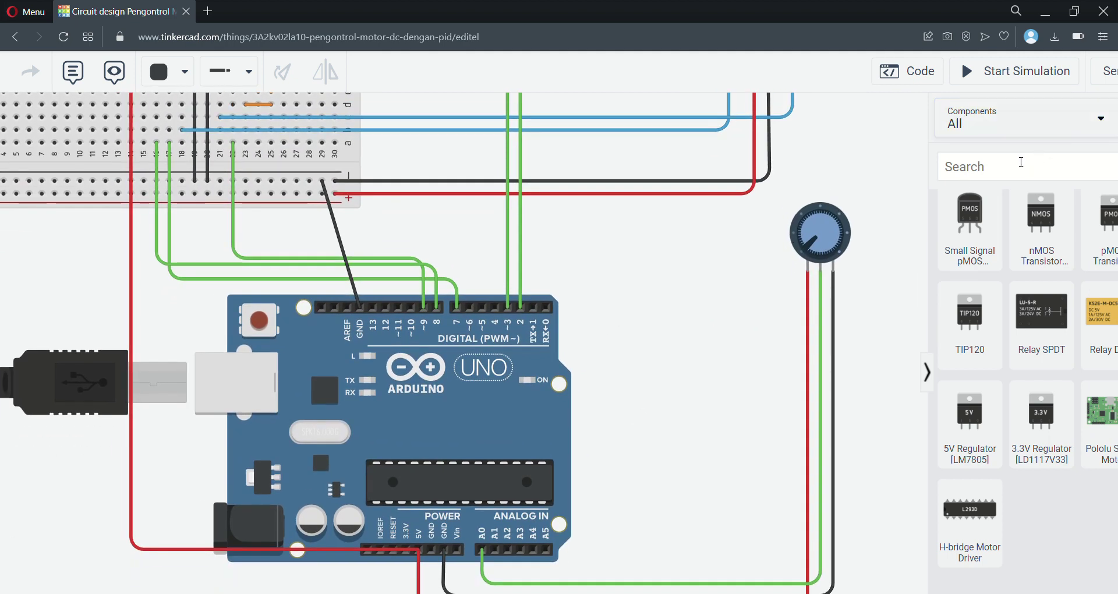
pyautogui.click(907, 71)
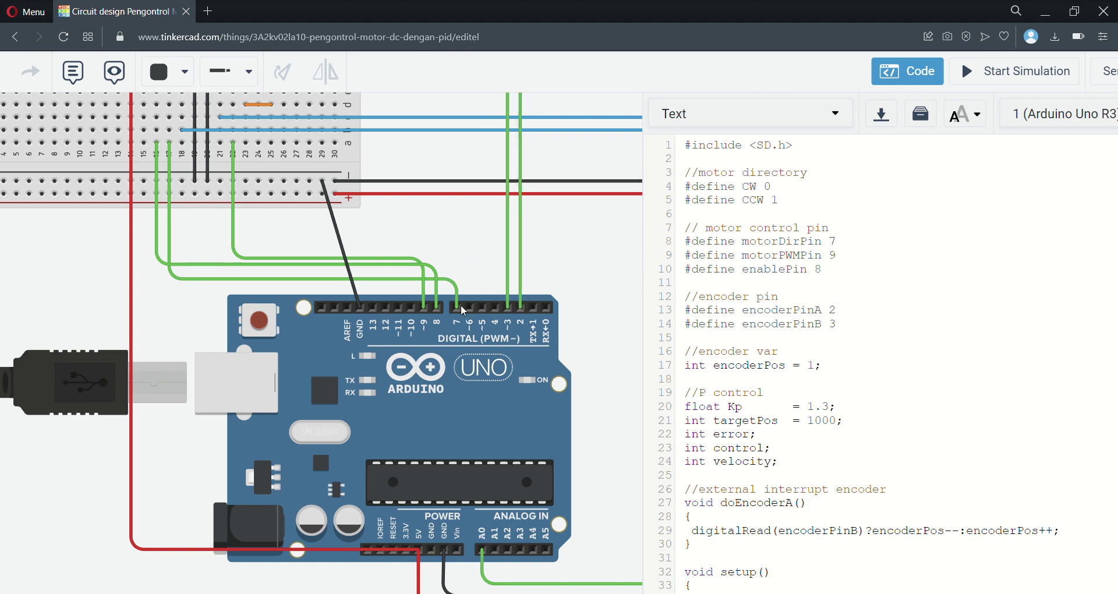
pyautogui.moveTo(481, 249); pyautogui.dragTo(529, 309)
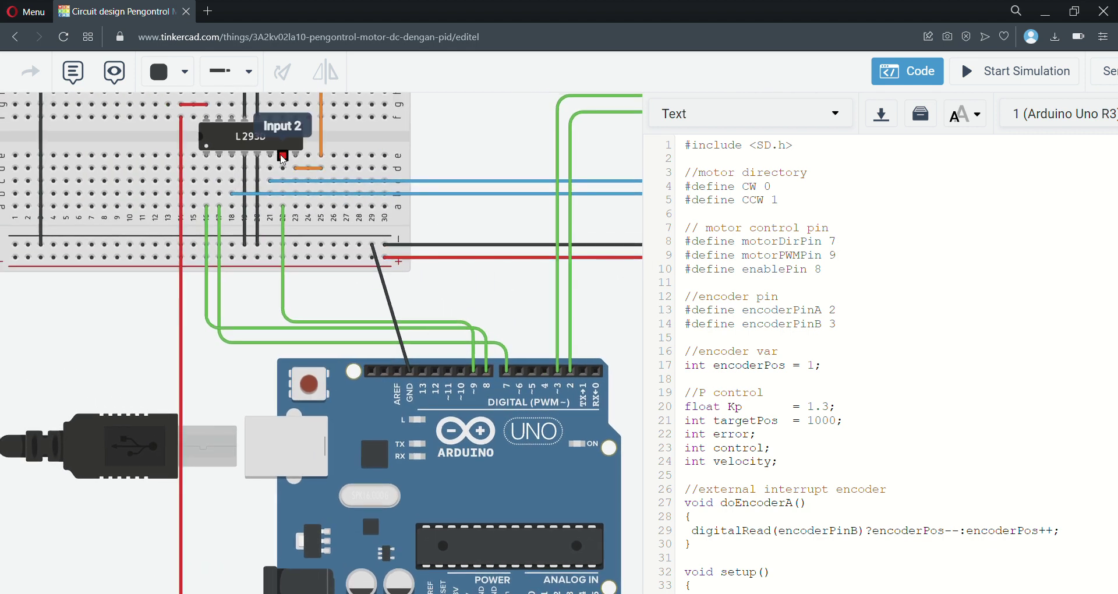
pyautogui.moveTo(529, 332); pyautogui.dragTo(449, 269)
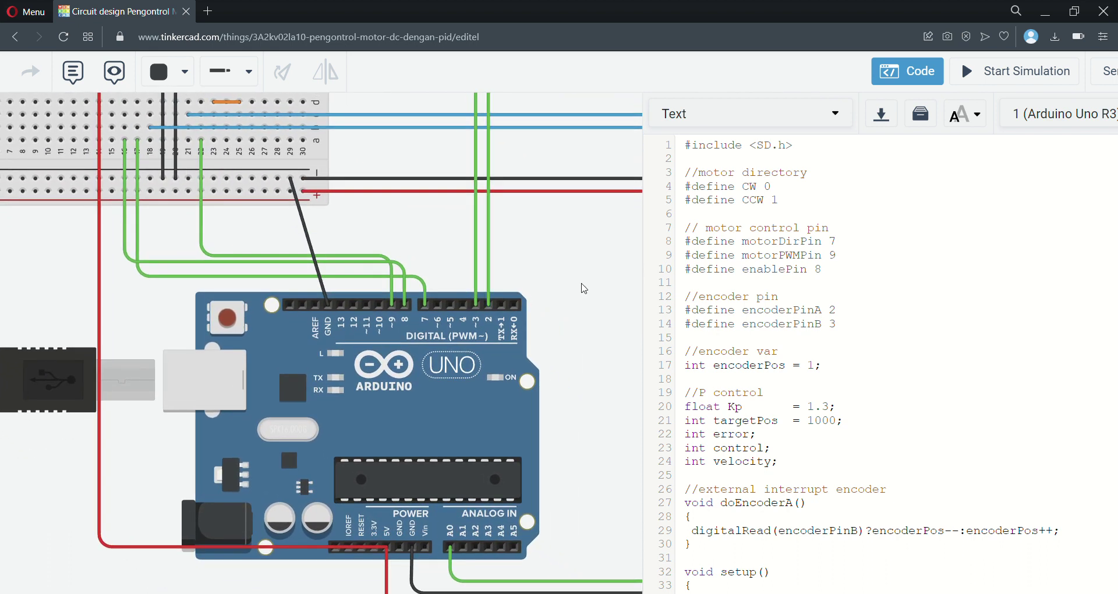
pyautogui.moveTo(582, 285); pyautogui.dragTo(579, 376)
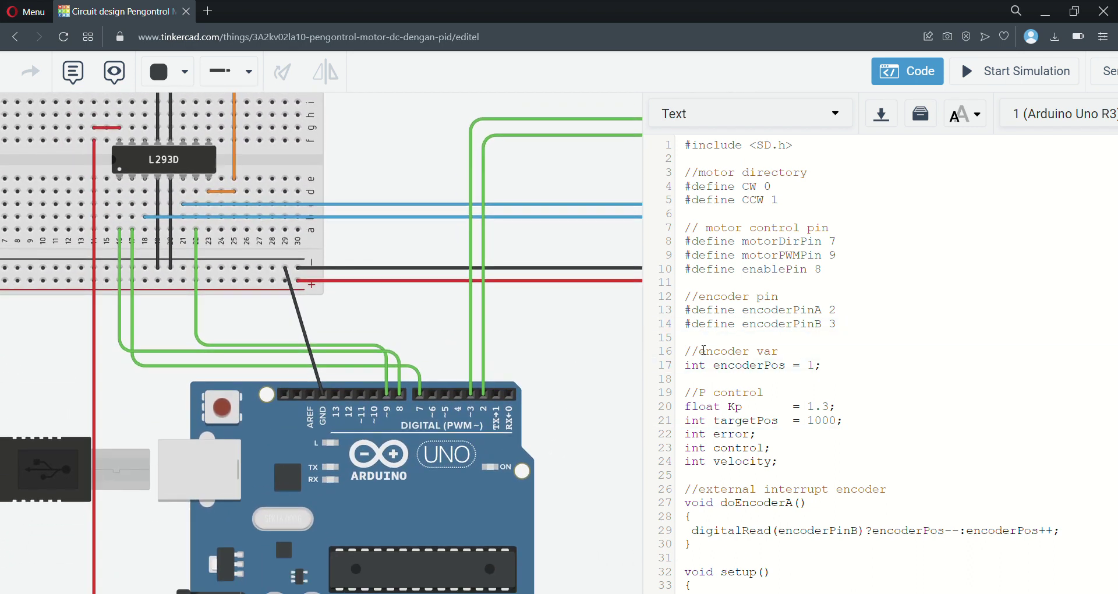
pyautogui.moveTo(612, 376); pyautogui.dragTo(402, 289)
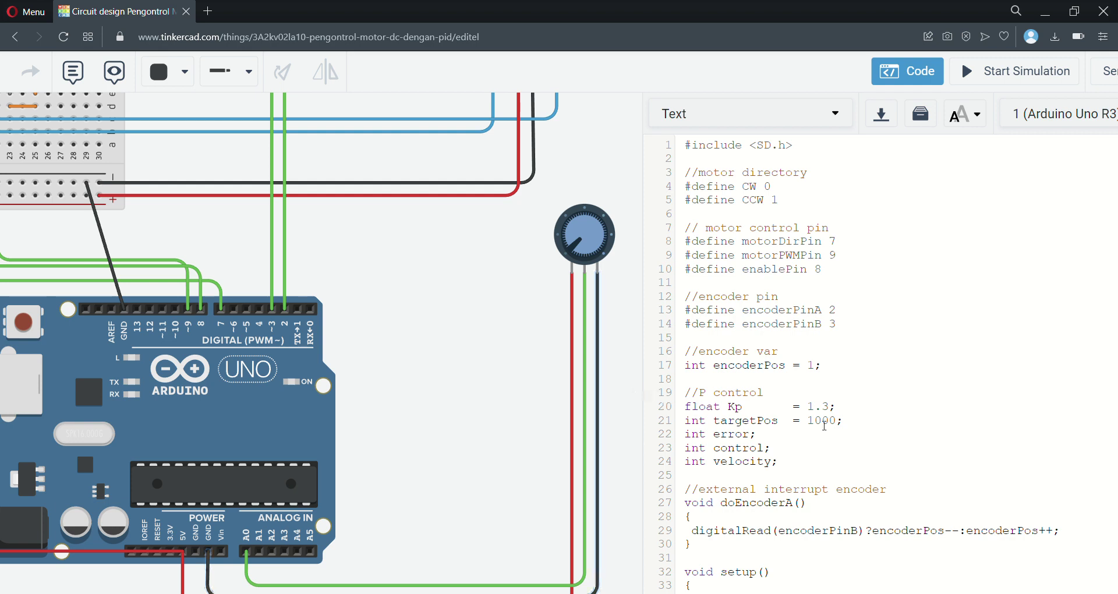
pyautogui.click(834, 420)
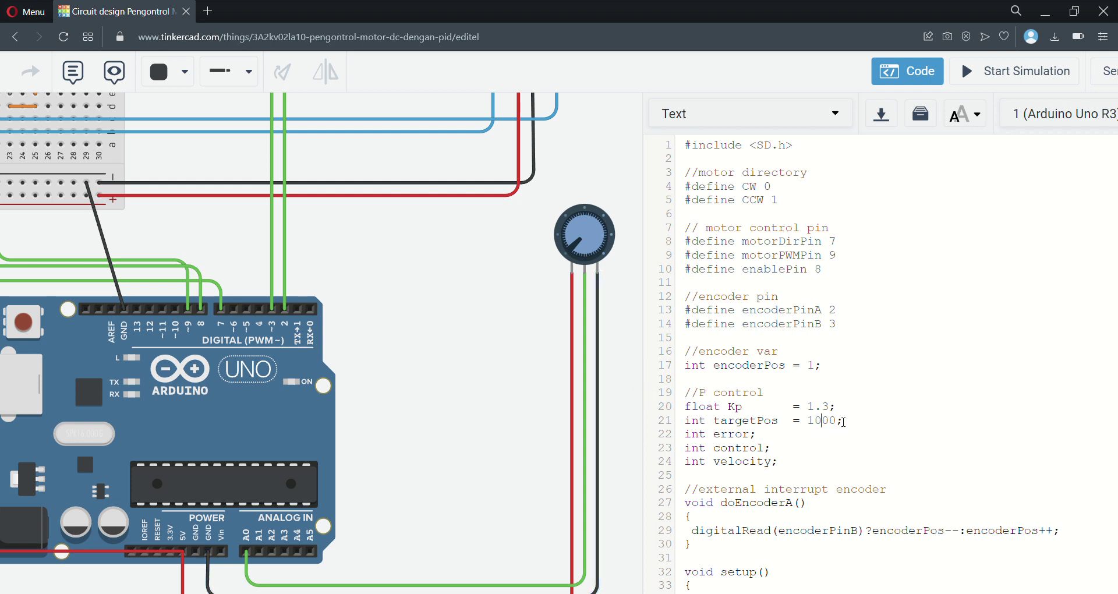